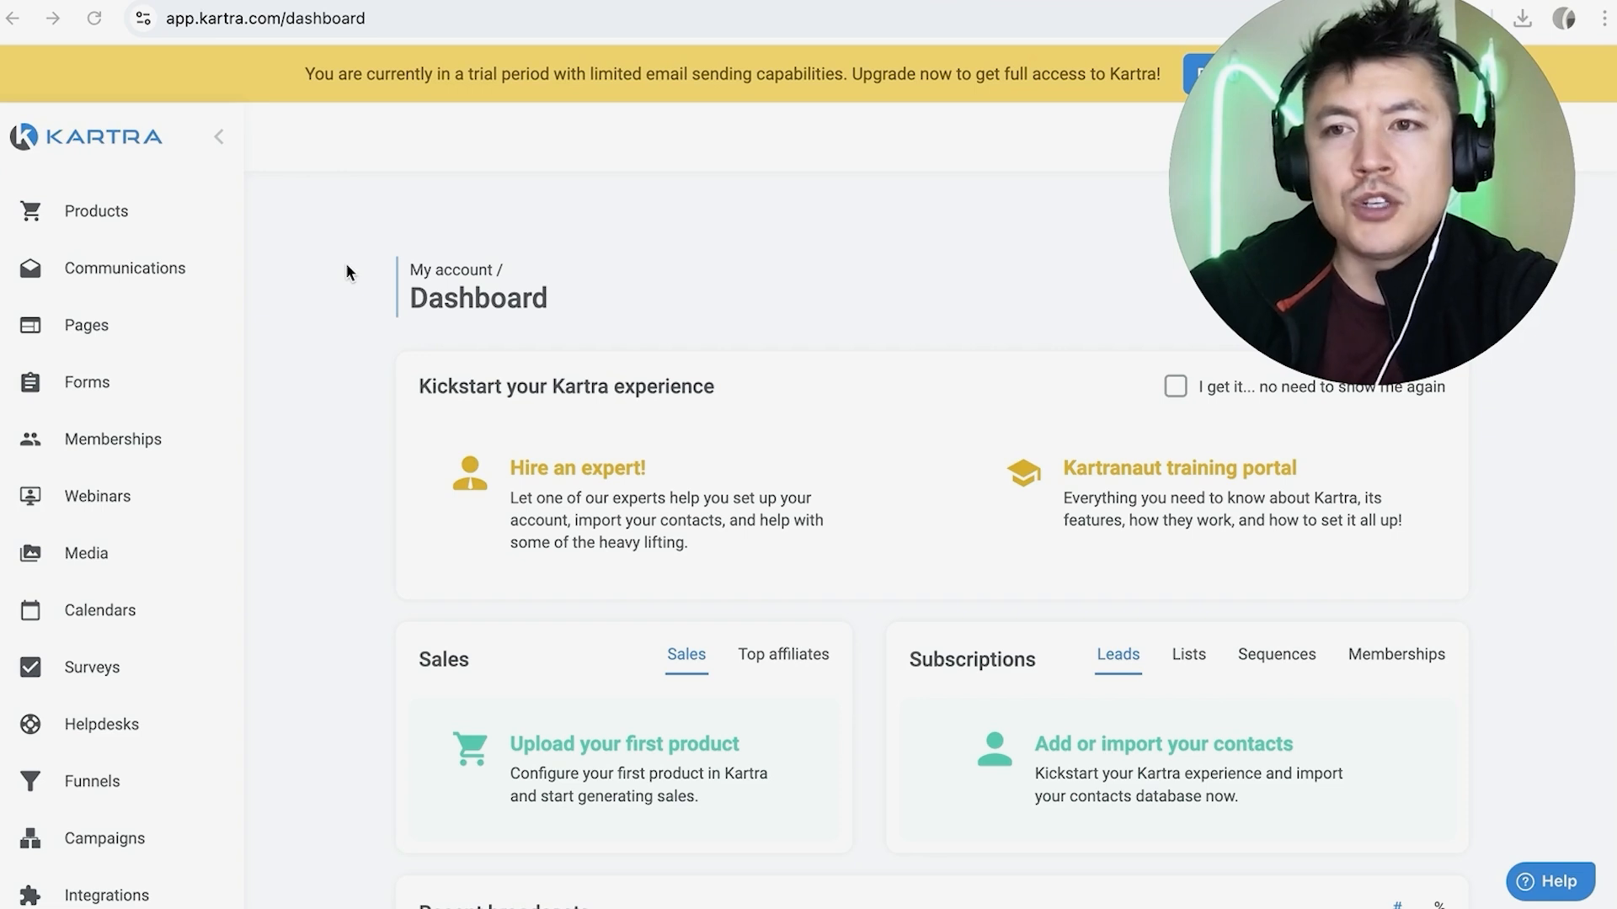
# Step: Go to the account's Pages area and start a new page from the template gallery
pyautogui.click(84, 323)
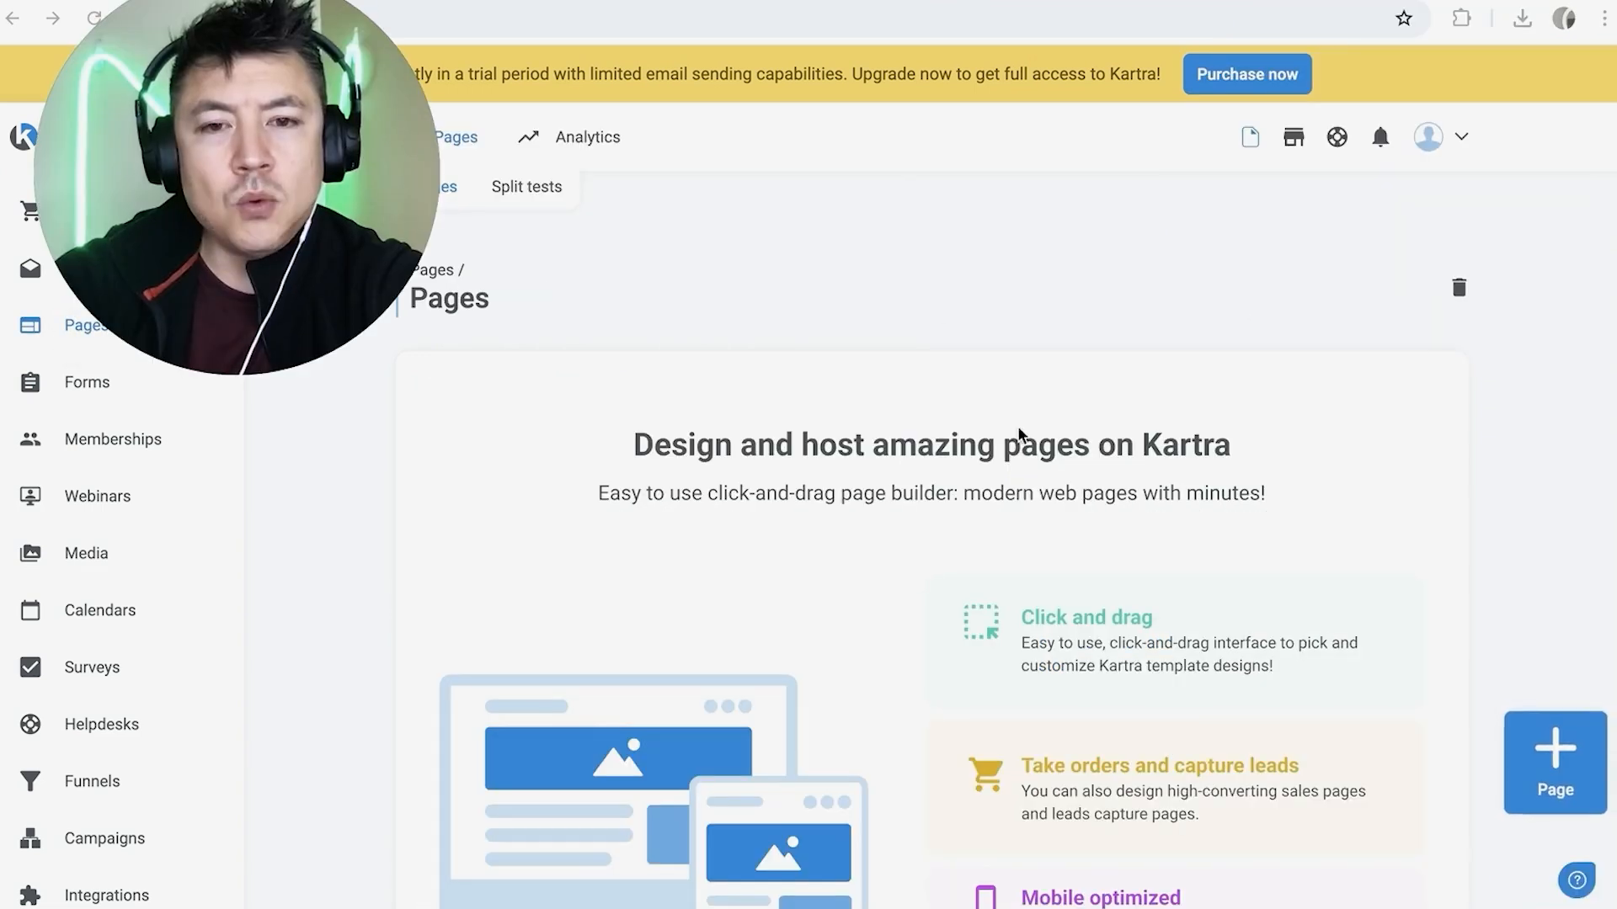
pyautogui.scroll(-1, 1019, 434)
pyautogui.scroll(1, 1019, 434)
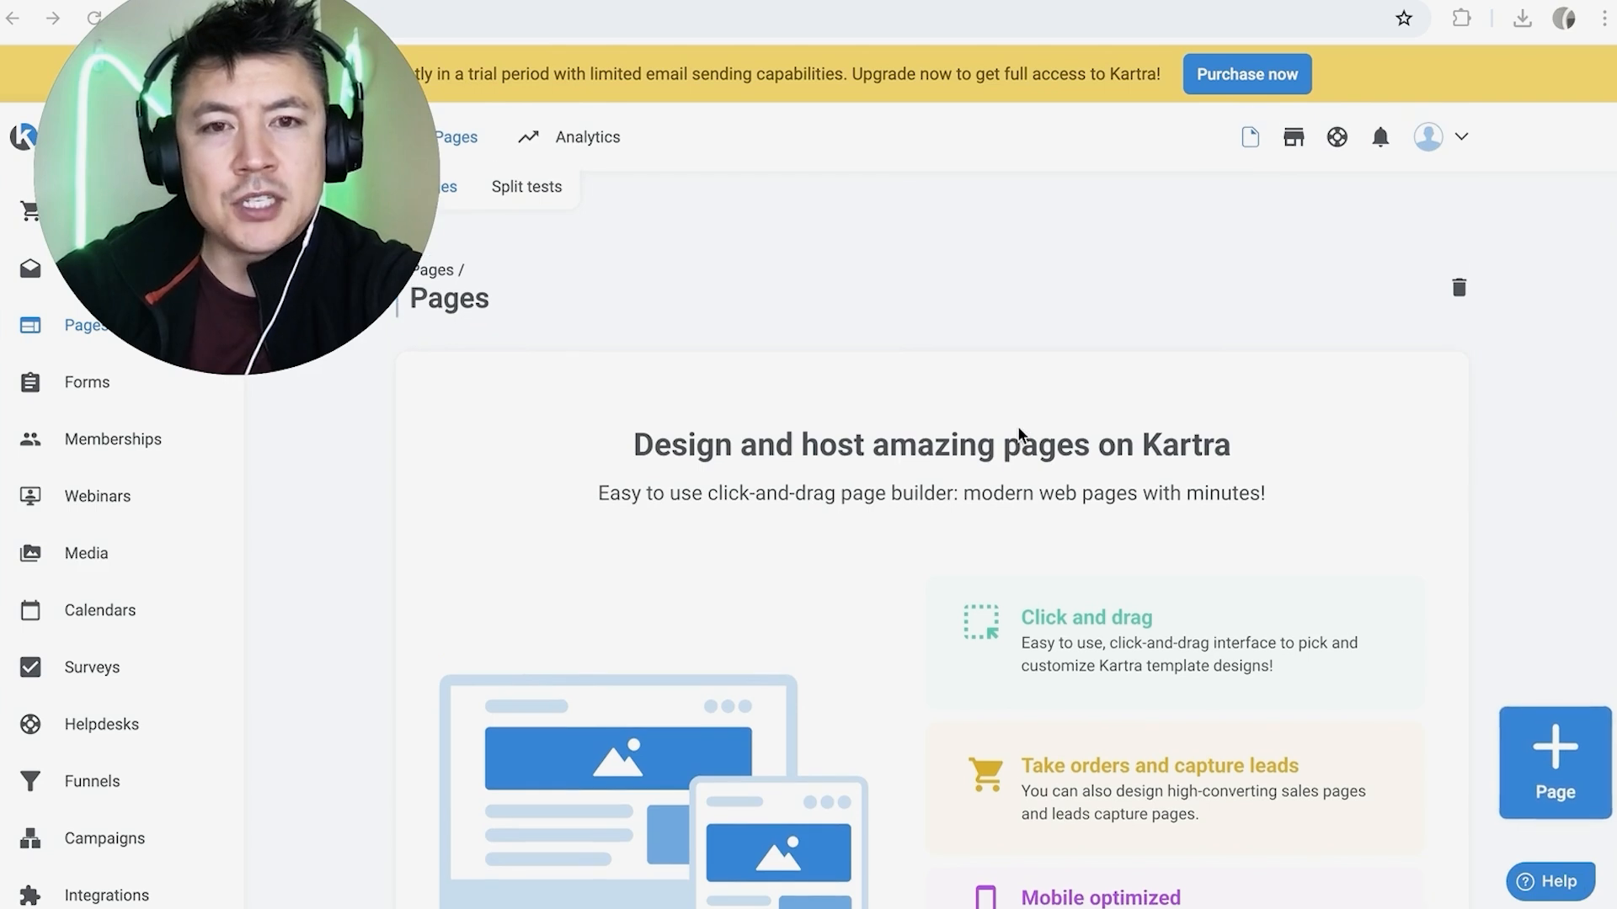
pyautogui.scroll(-3, 977, 418)
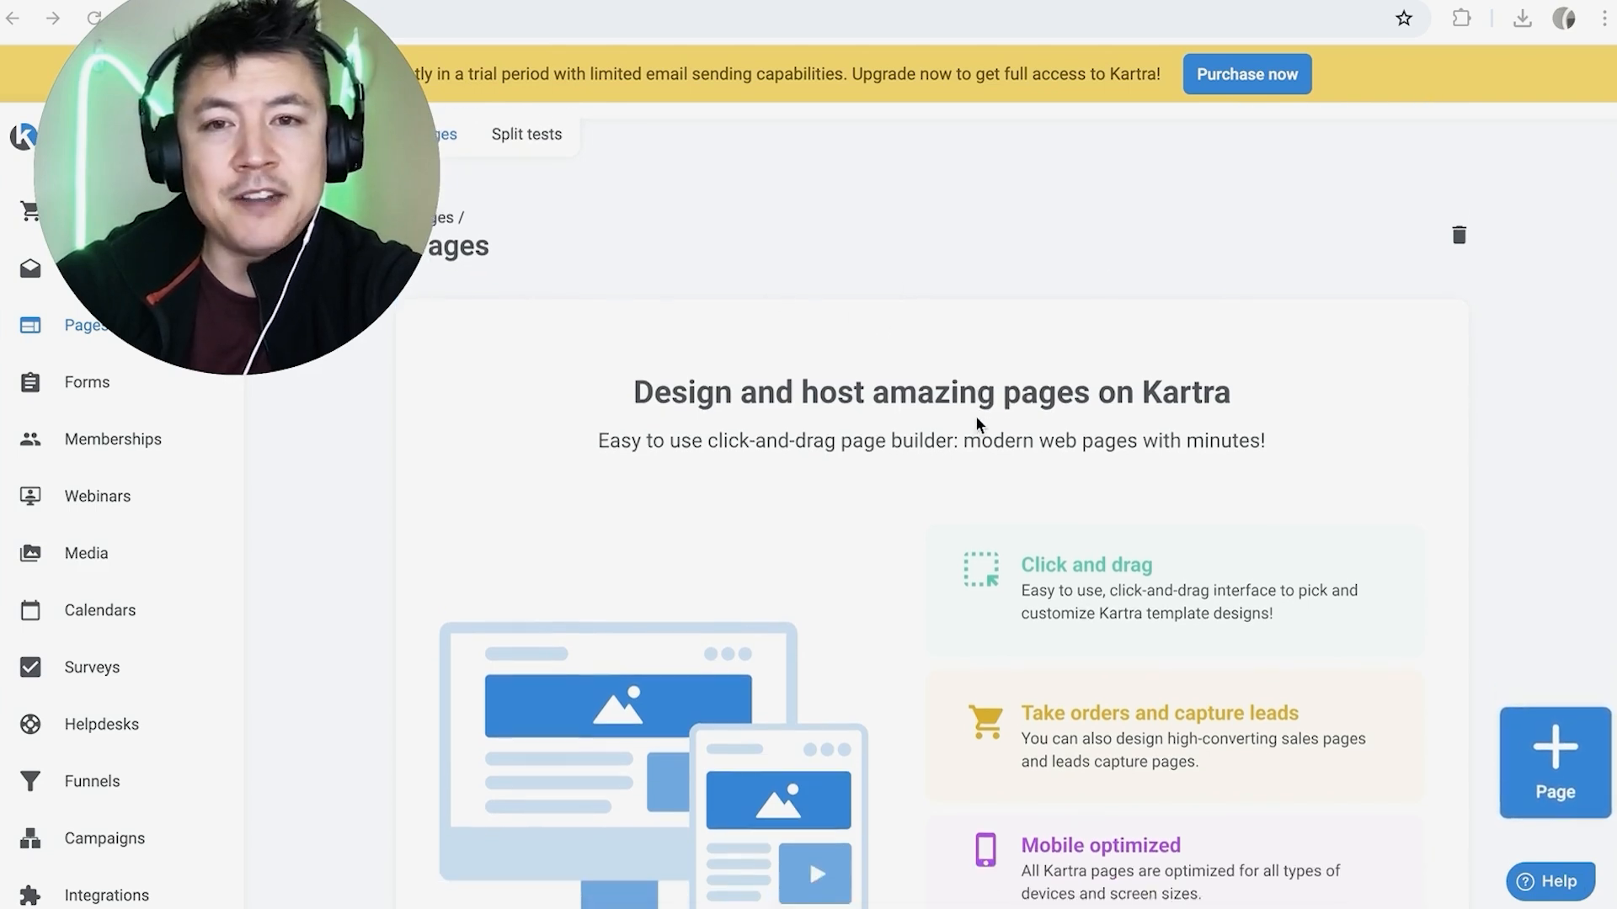
pyautogui.scroll(-1, 977, 419)
pyautogui.scroll(2, 976, 418)
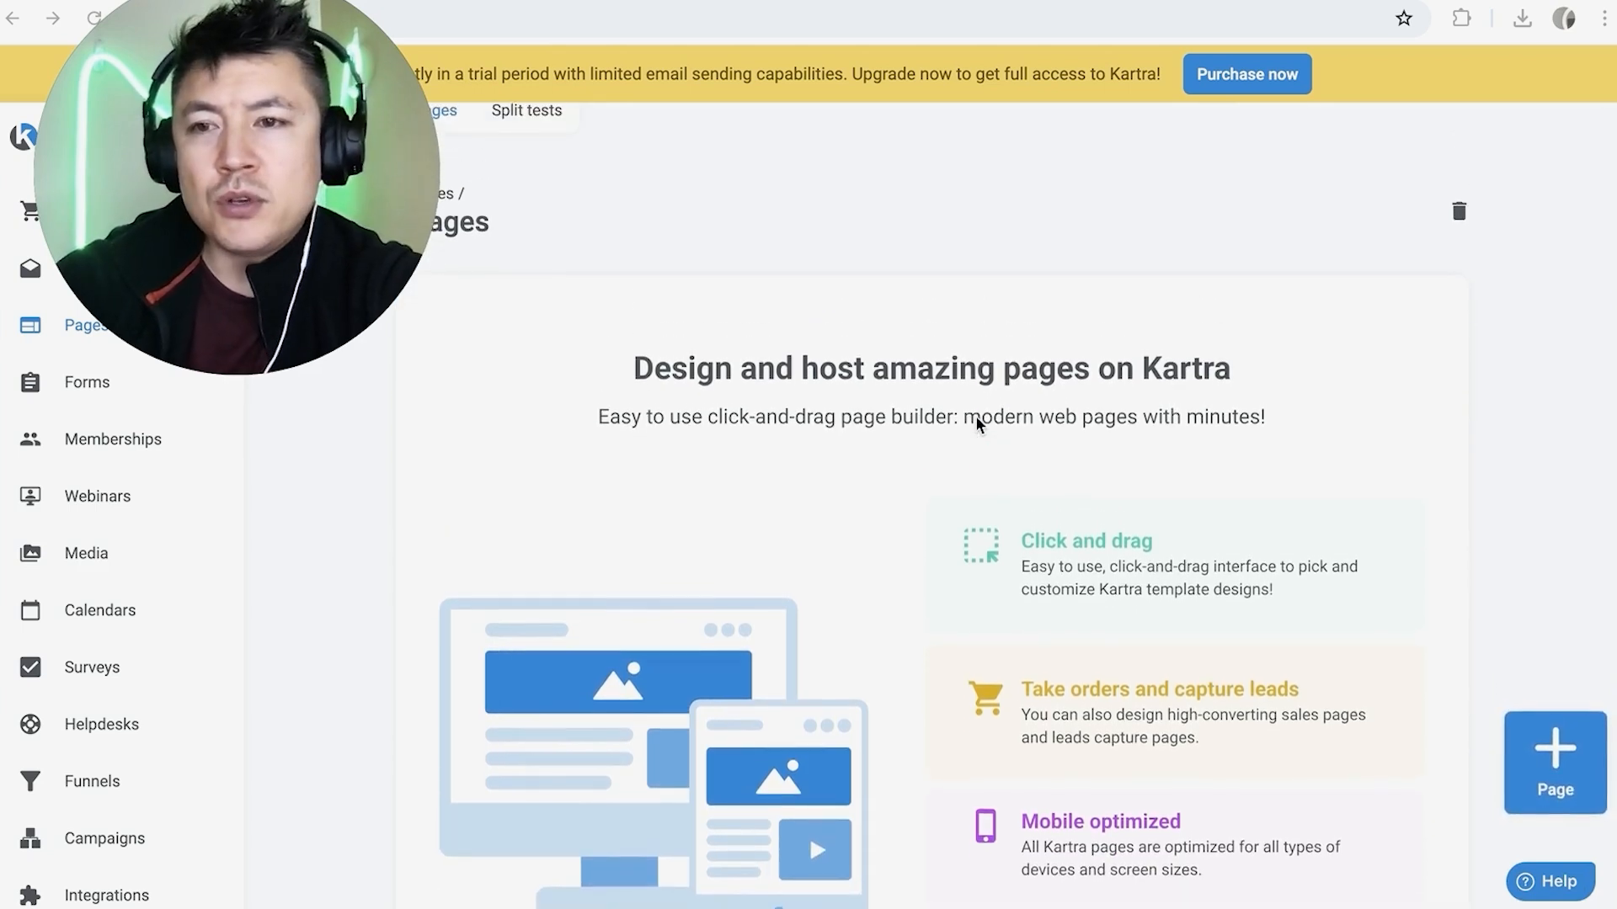
pyautogui.scroll(-3, 931, 387)
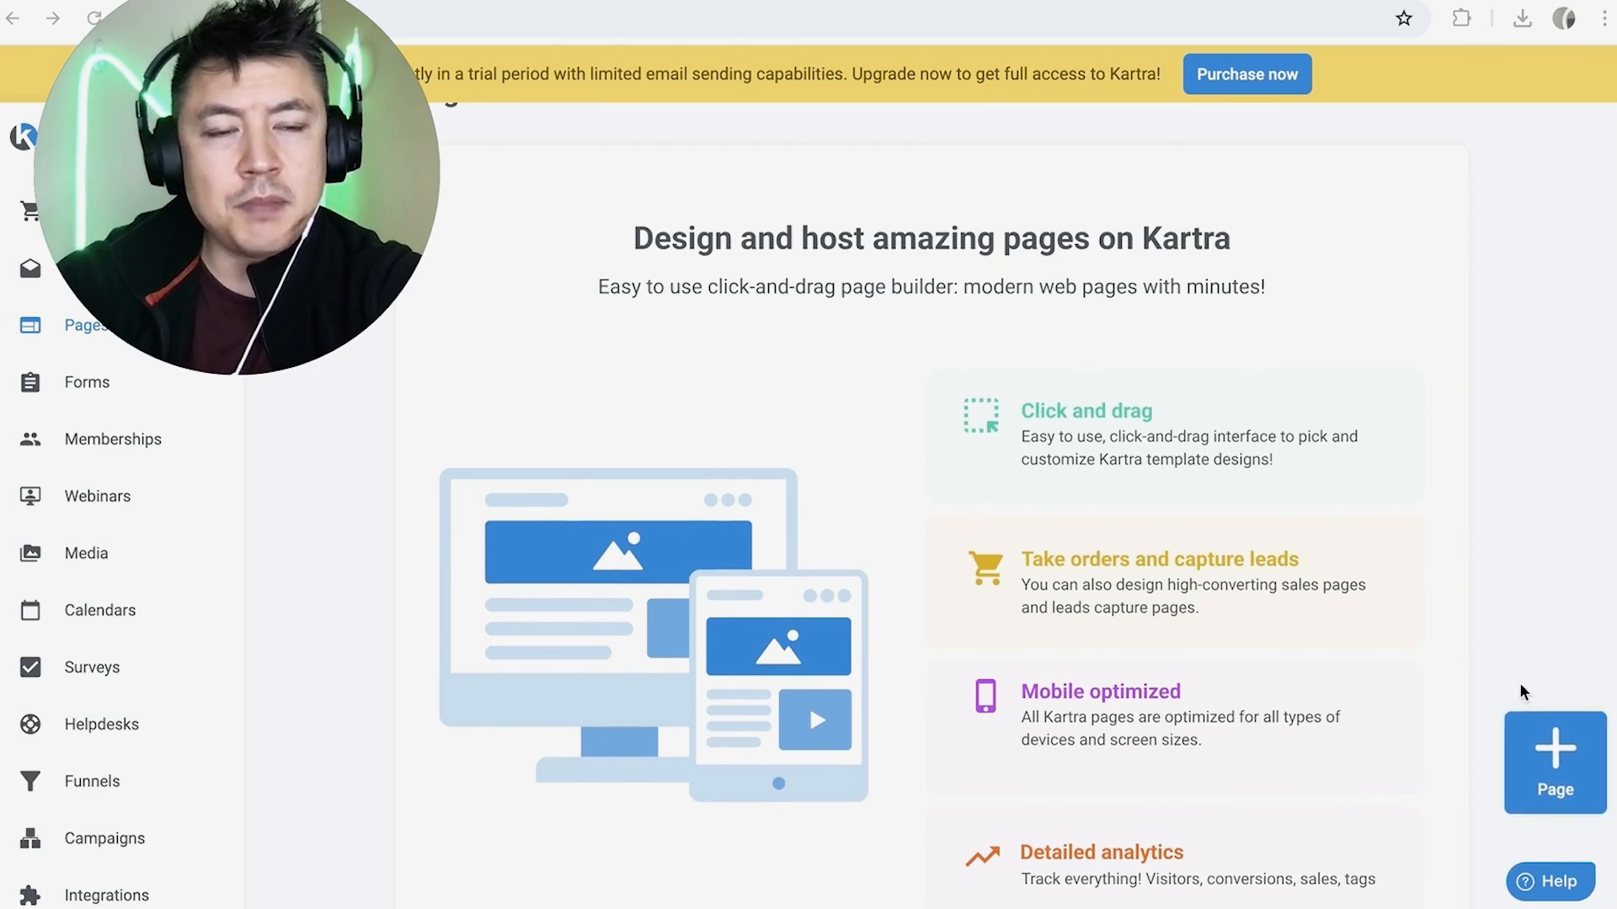
pyautogui.click(1557, 754)
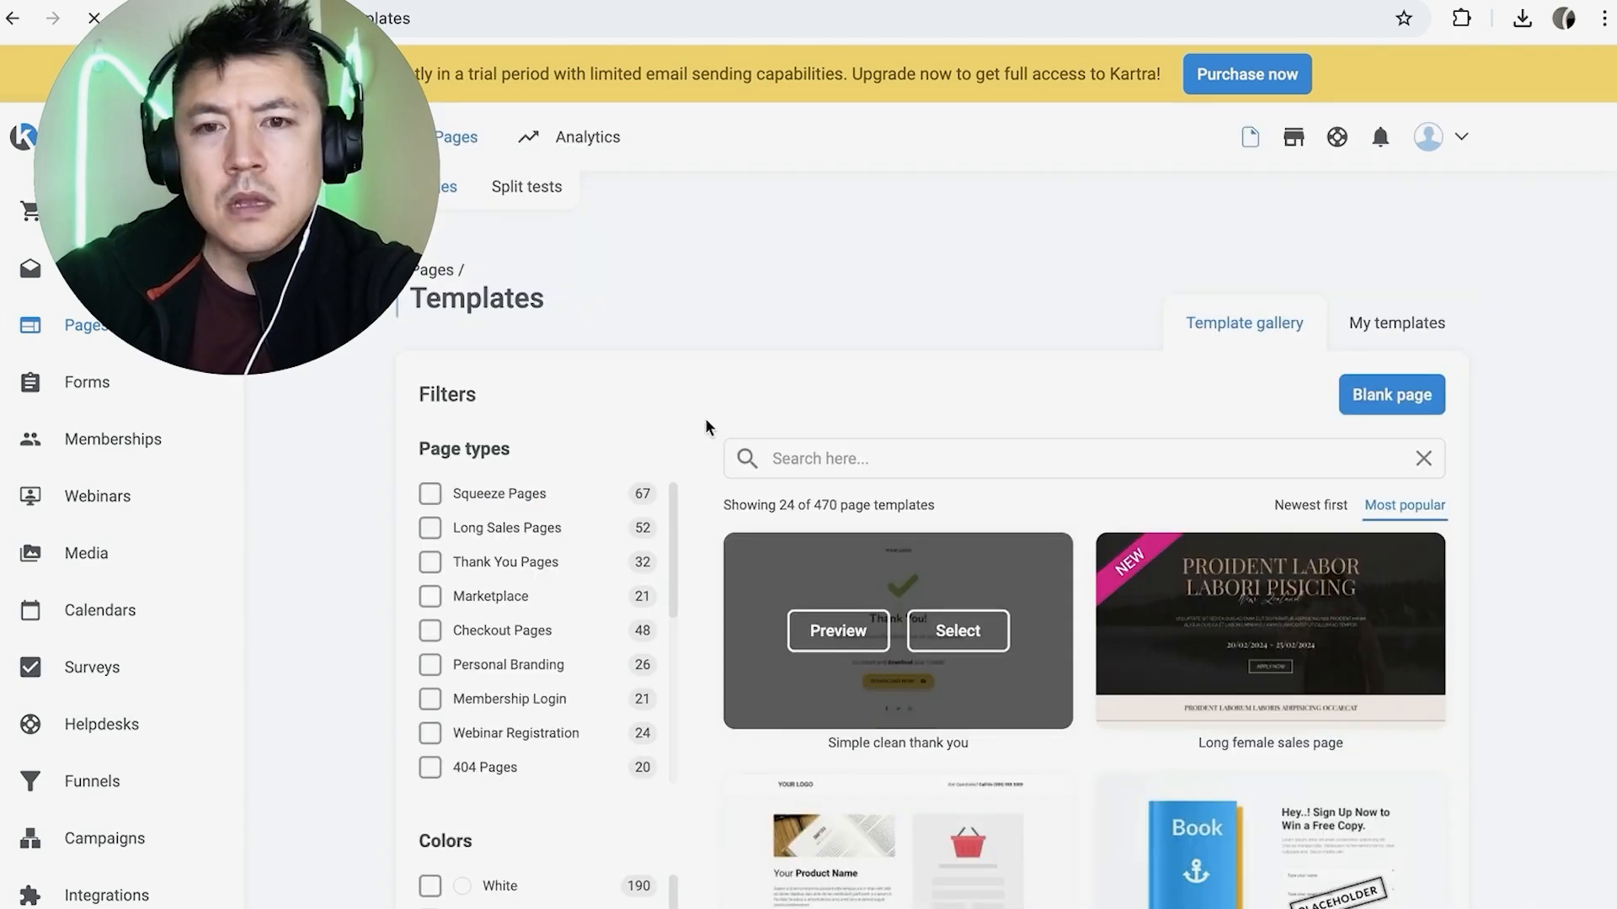
# Step: Filter the page templates to Squeeze Pages and select the "Gray and blue opt in lead form" template
pyautogui.scroll(-1, 989, 563)
pyautogui.scroll(-1, 987, 557)
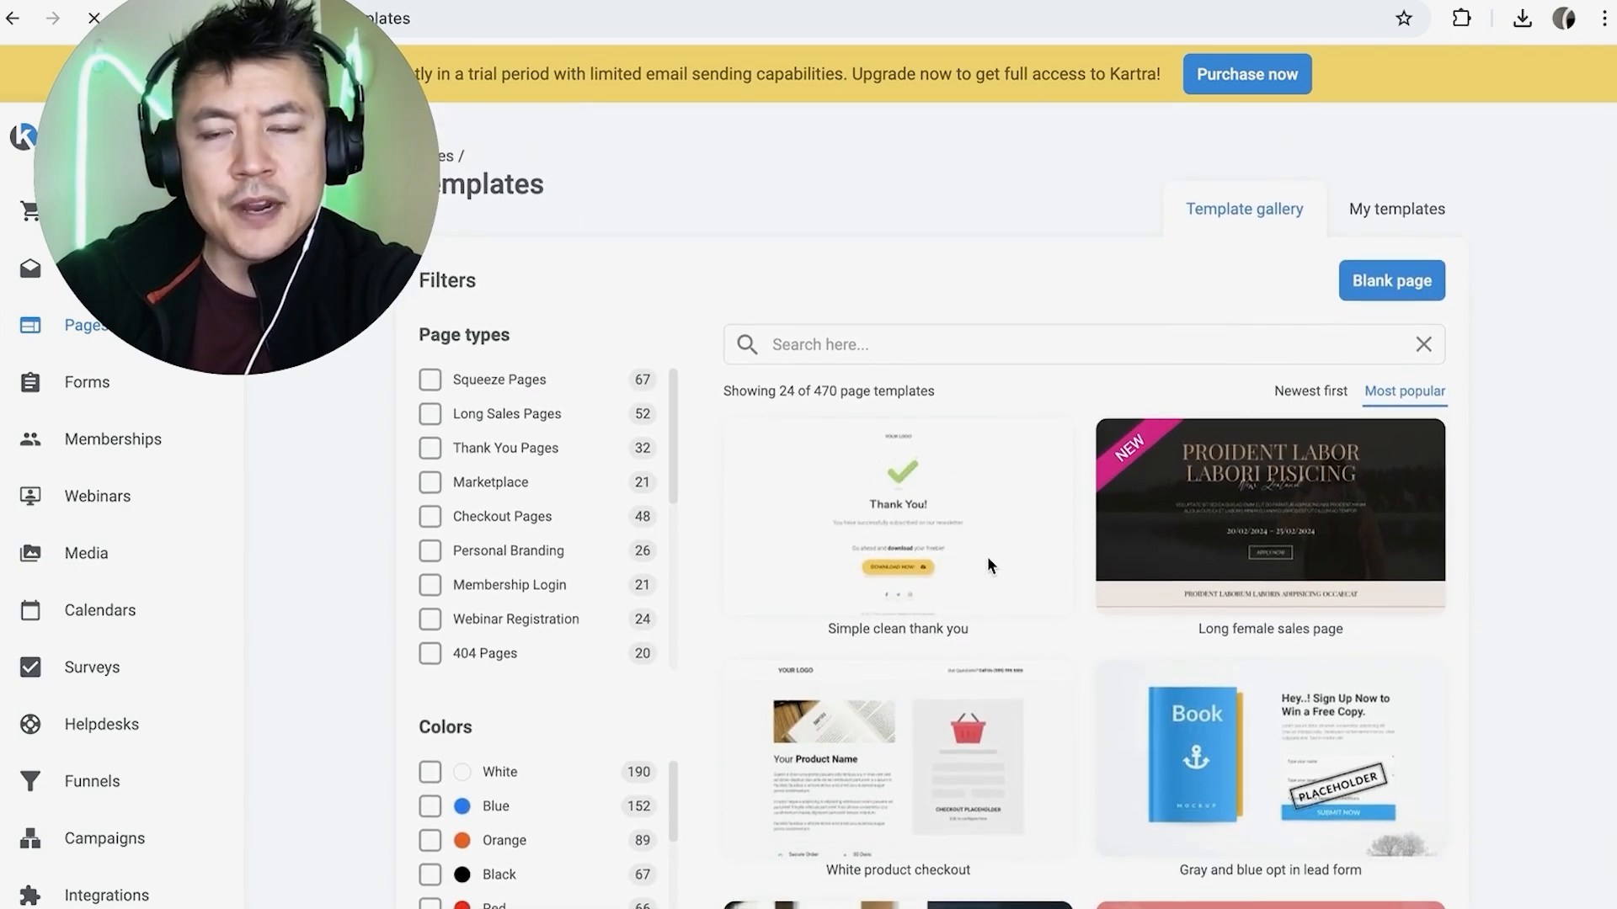
pyautogui.scroll(-1, 987, 558)
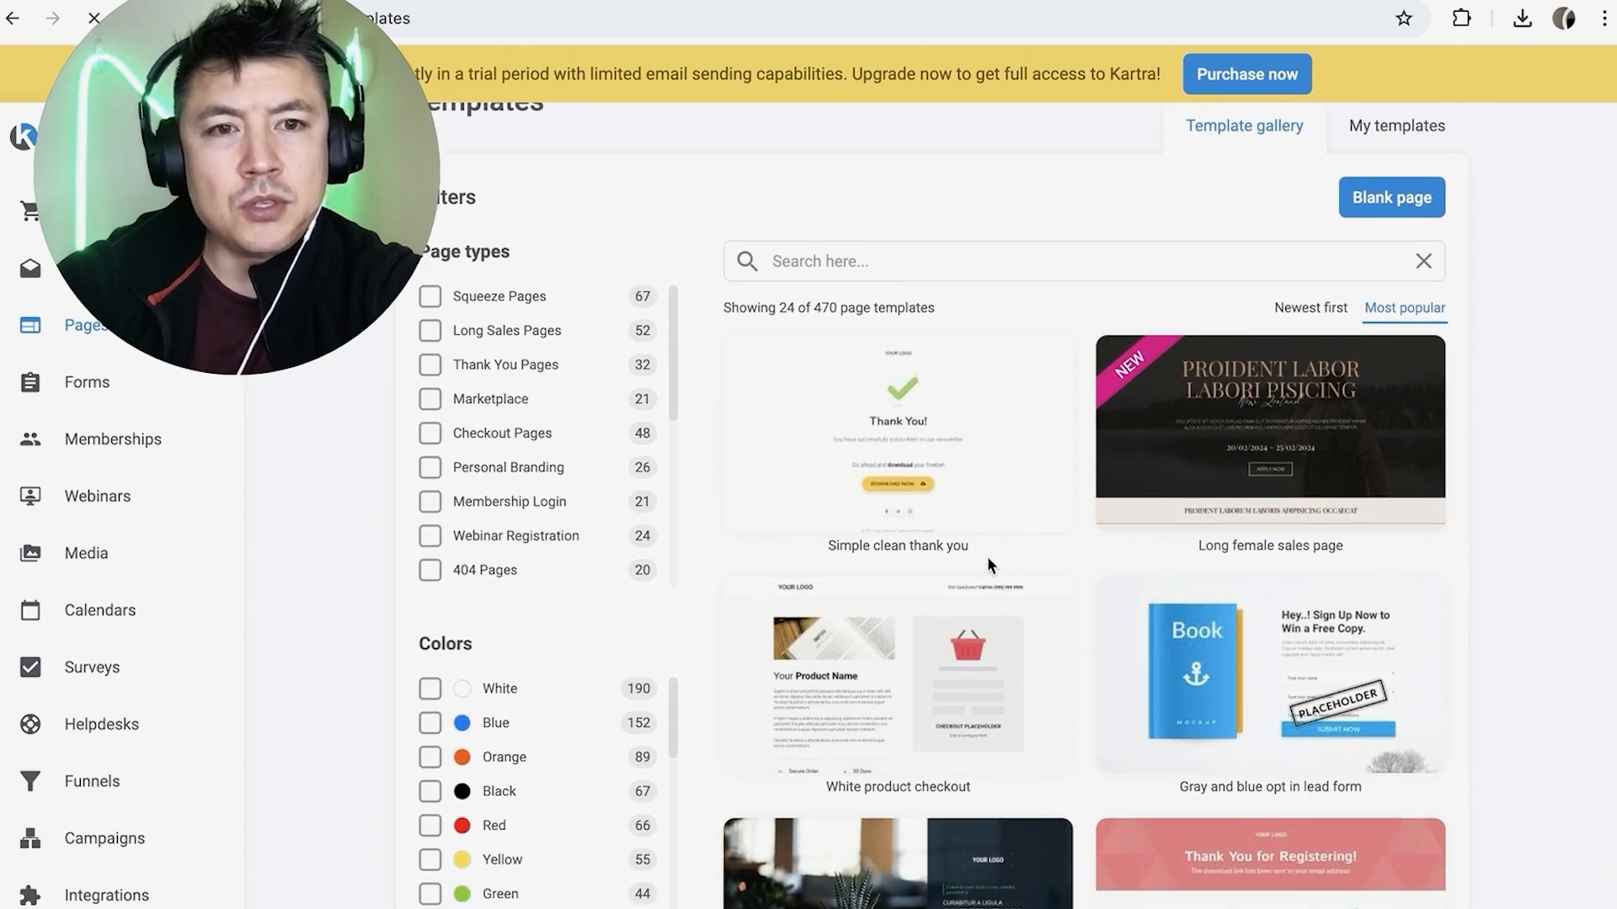
pyautogui.scroll(-5, 986, 557)
pyautogui.scroll(-5, 986, 557)
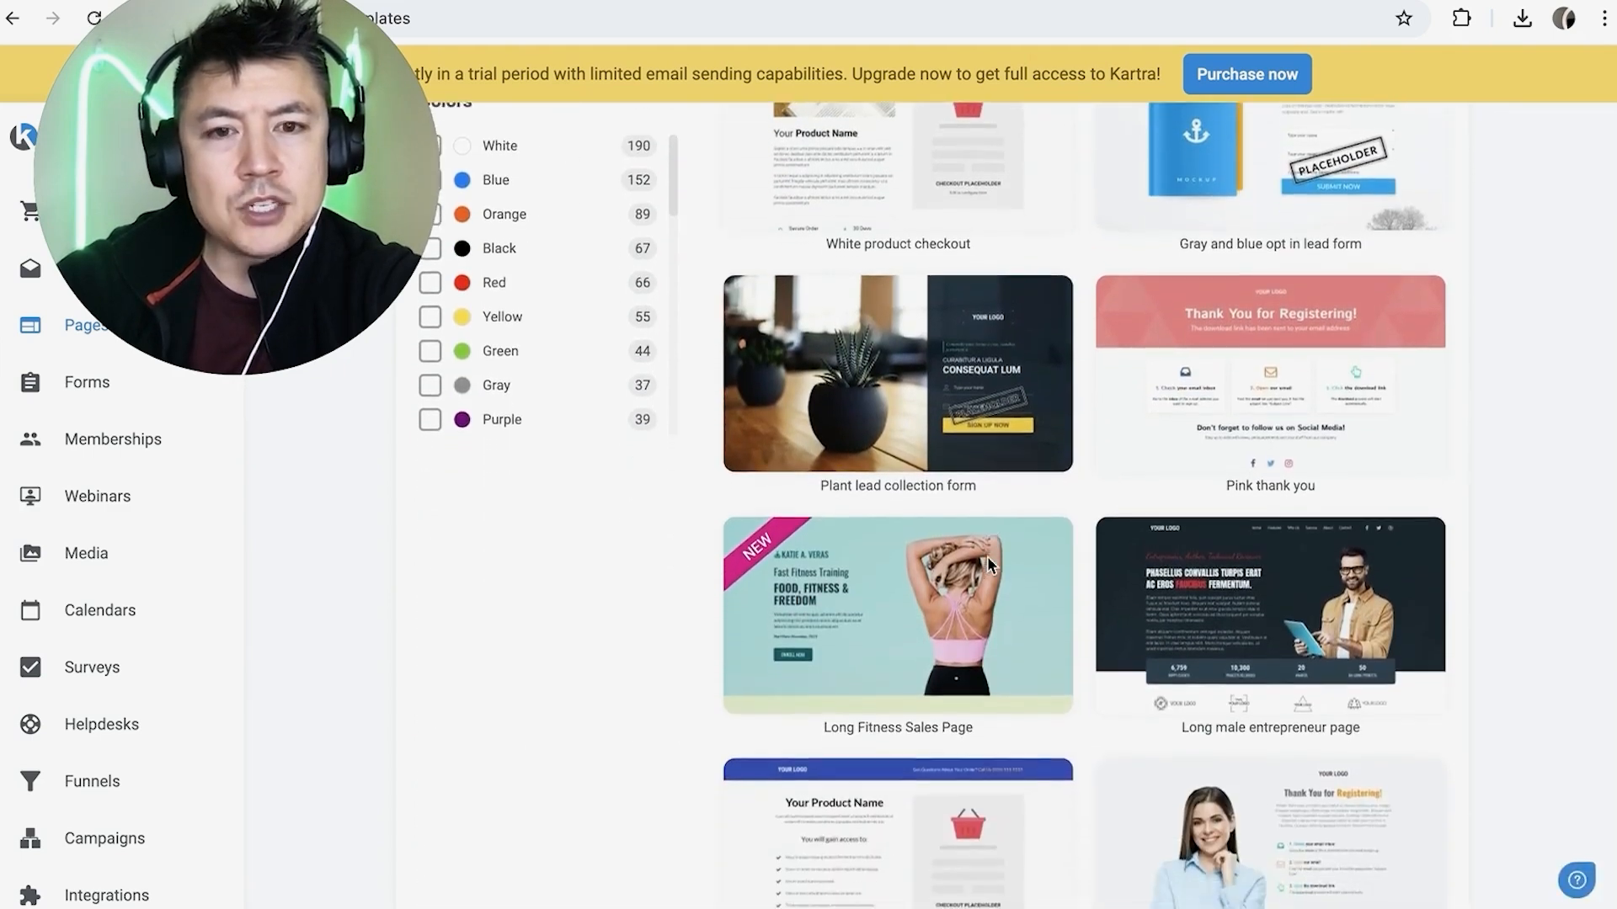
pyautogui.scroll(-3, 1109, 619)
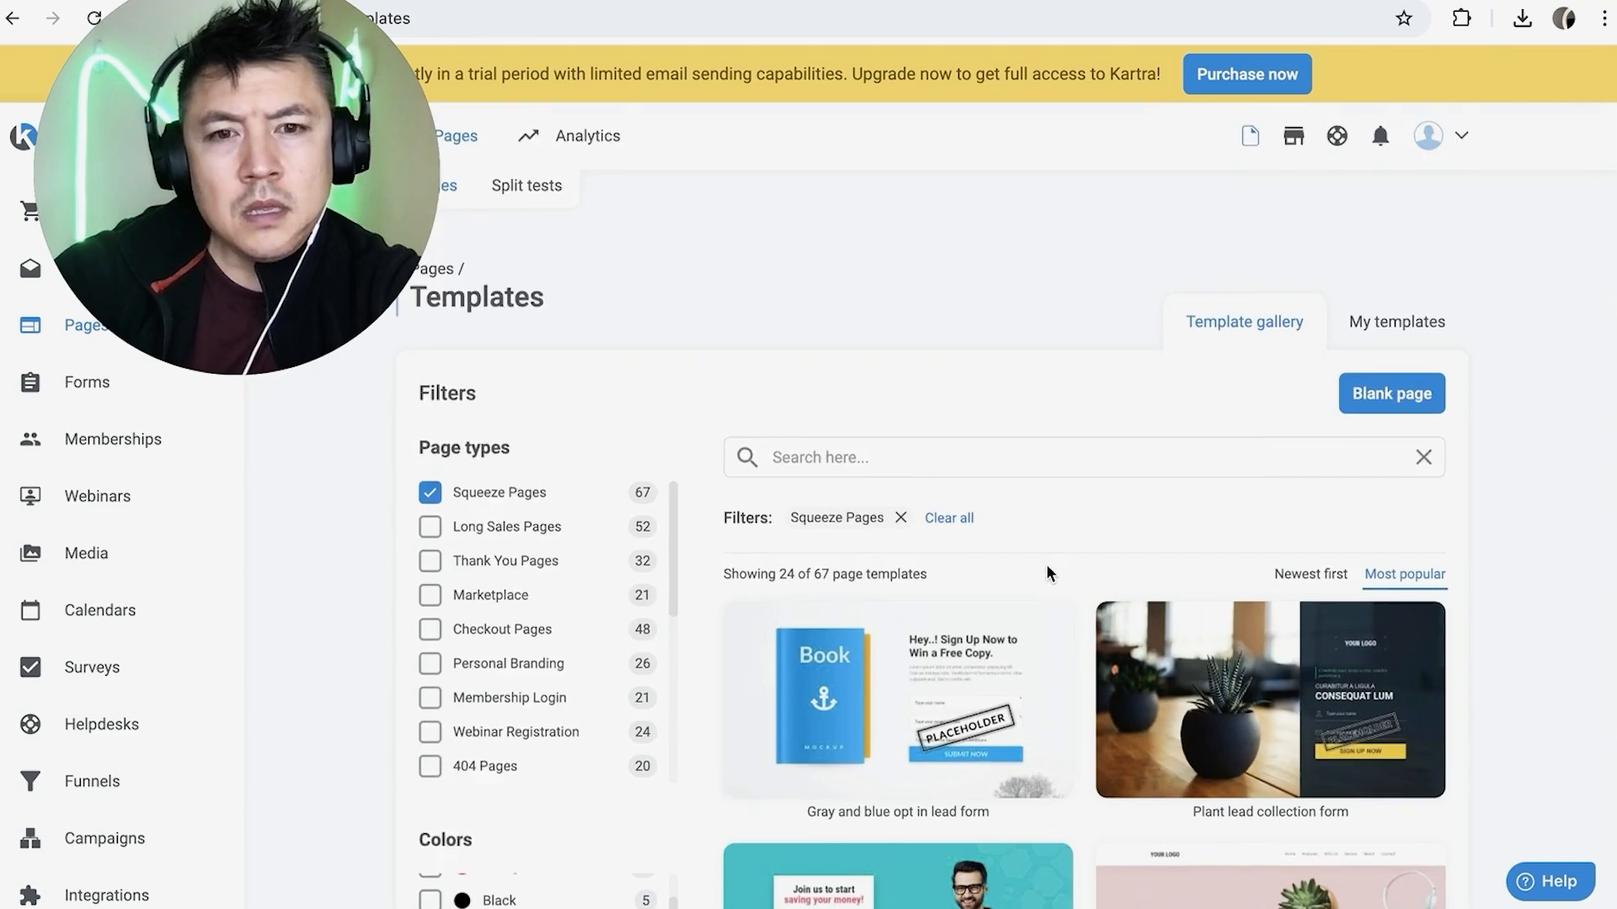
pyautogui.scroll(-3, 1046, 572)
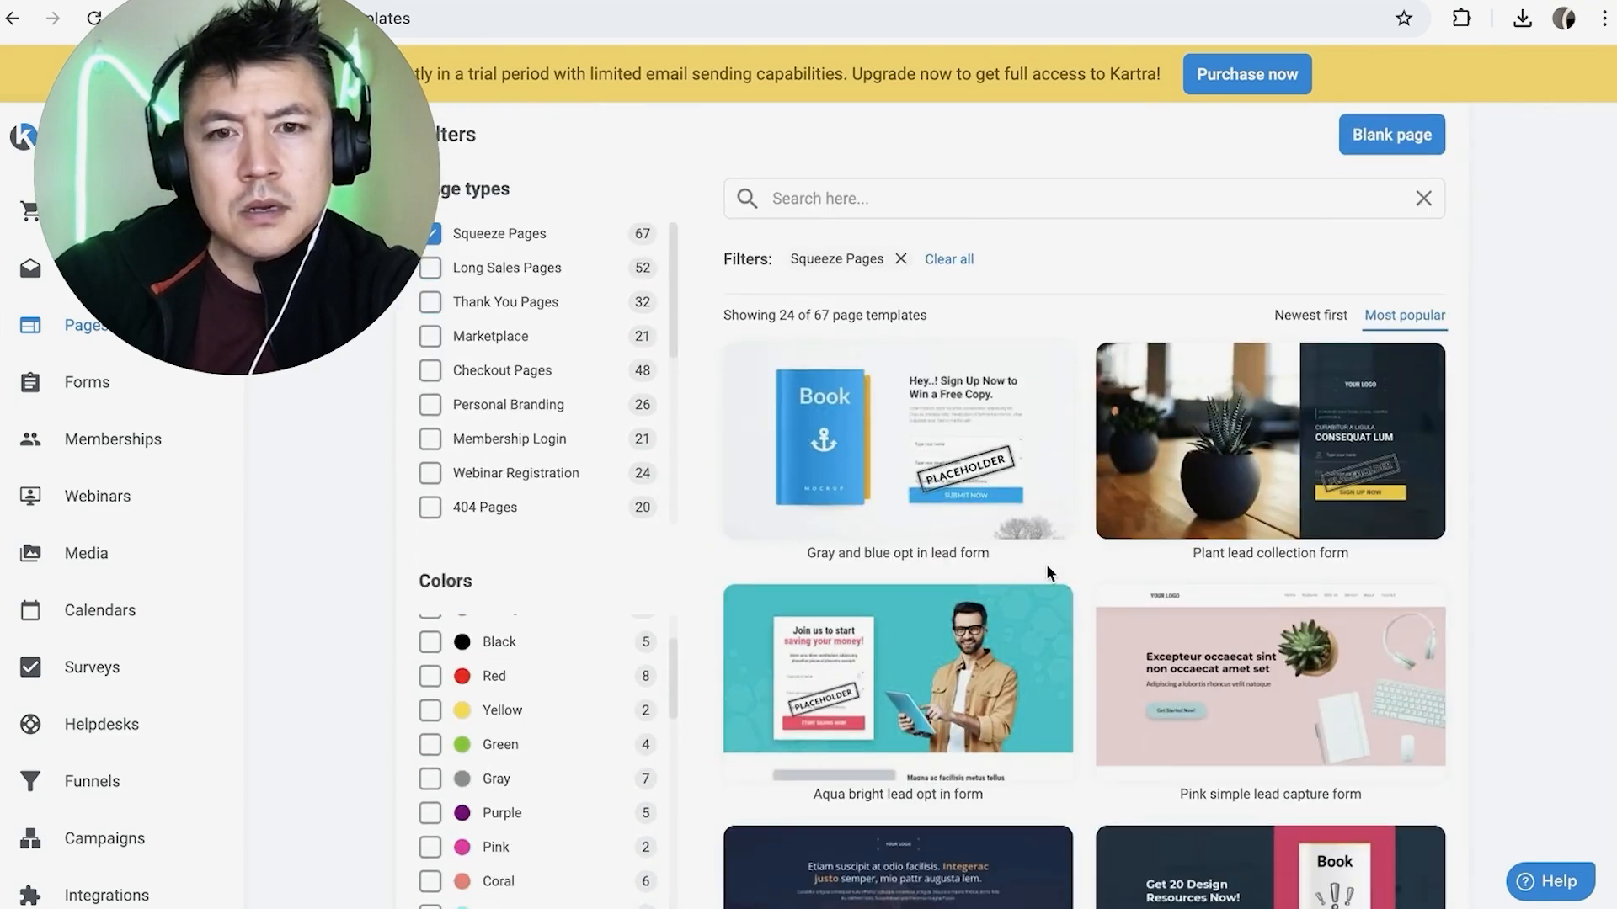
pyautogui.moveTo(987, 442)
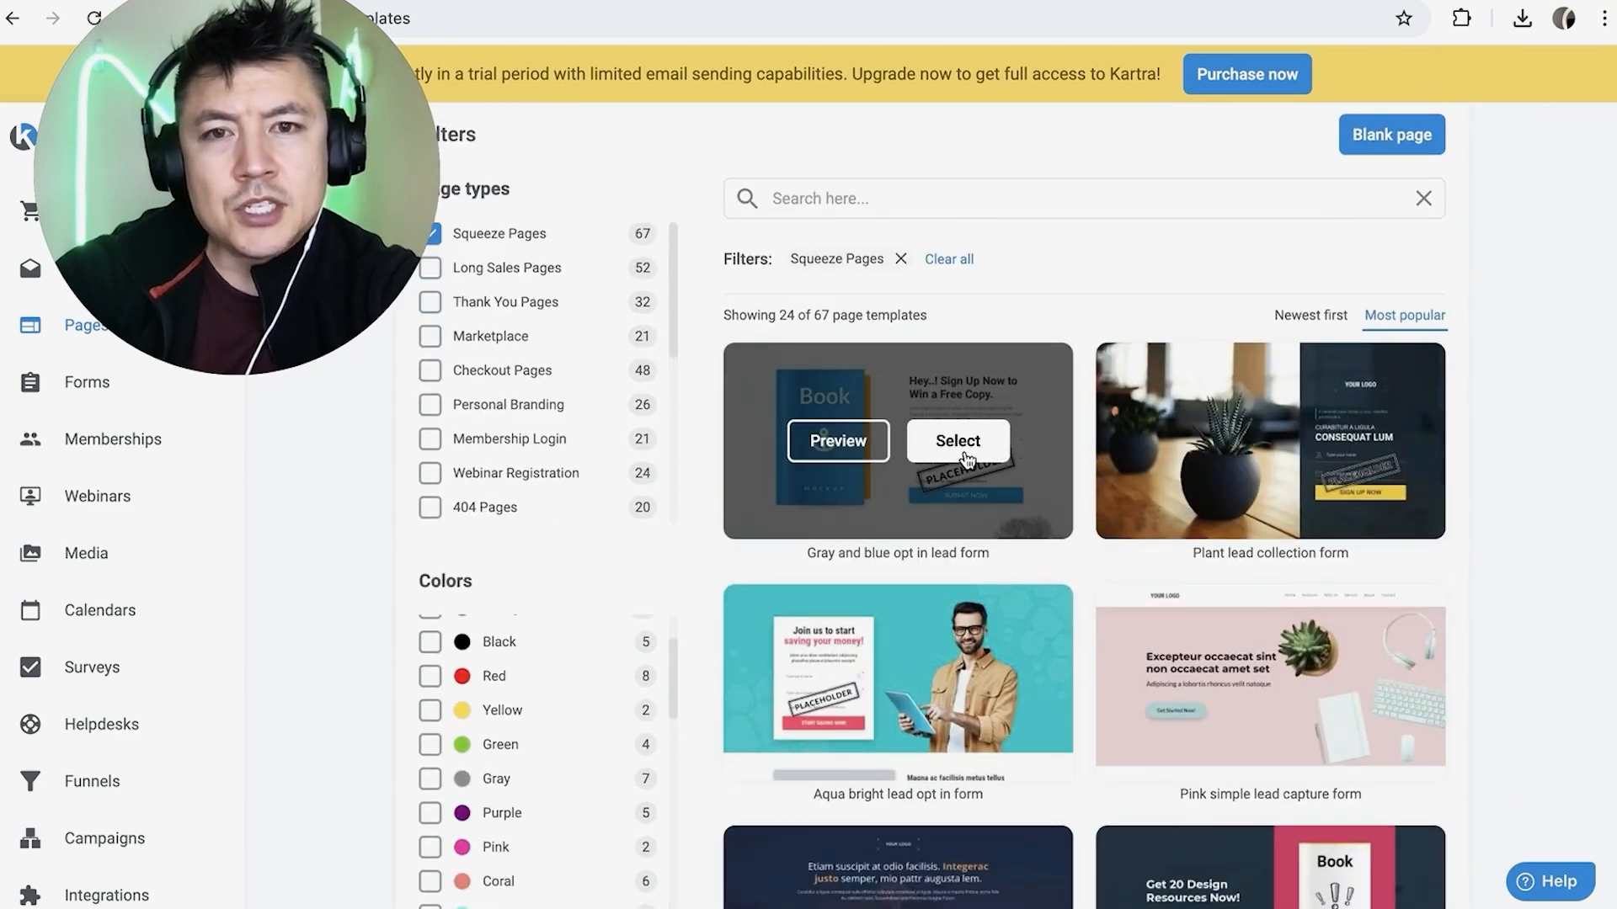
pyautogui.click(964, 453)
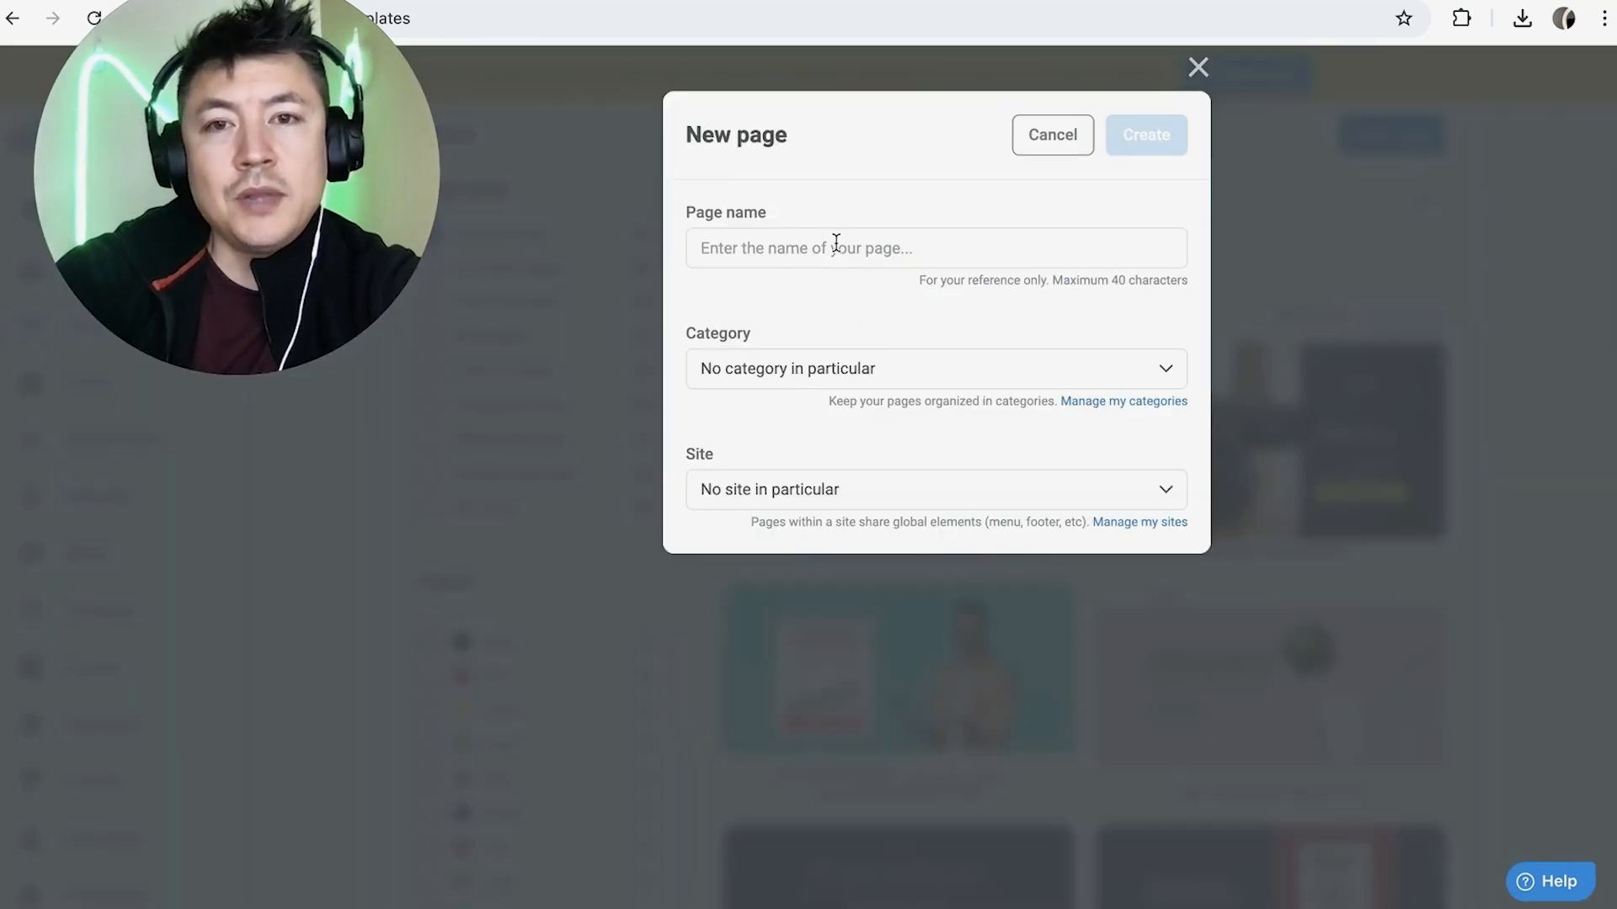
# Step: Create the page with the name "Make Money Anthony", keeping no particular category and no particular site
pyautogui.click(775, 251)
pyautogui.write('M')
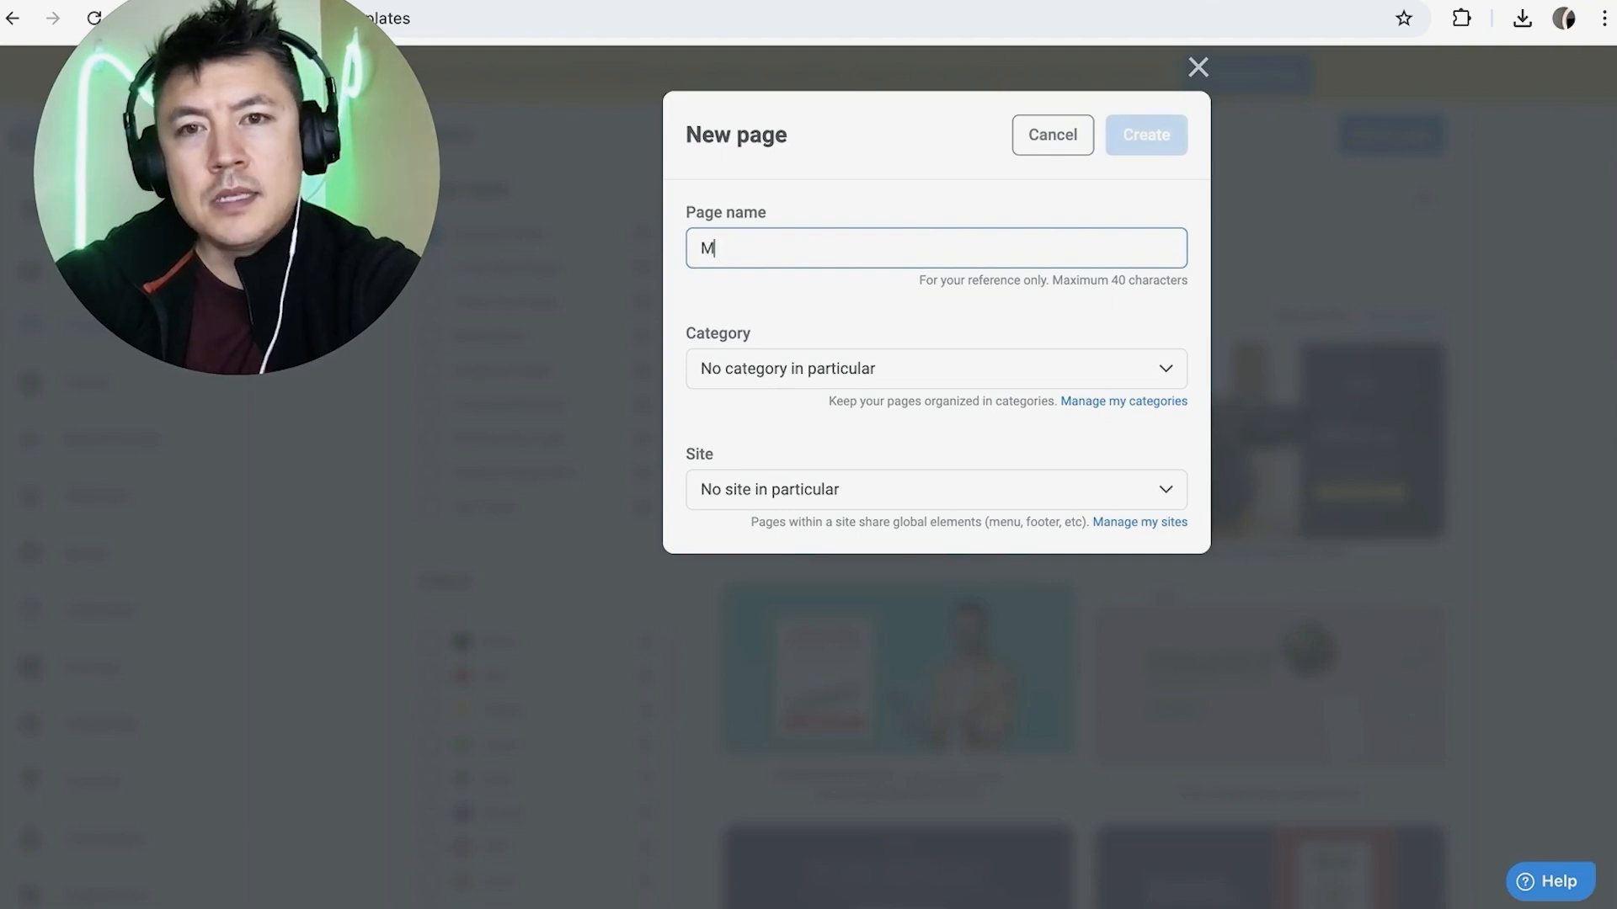
pyautogui.write('ake Money Anthony')
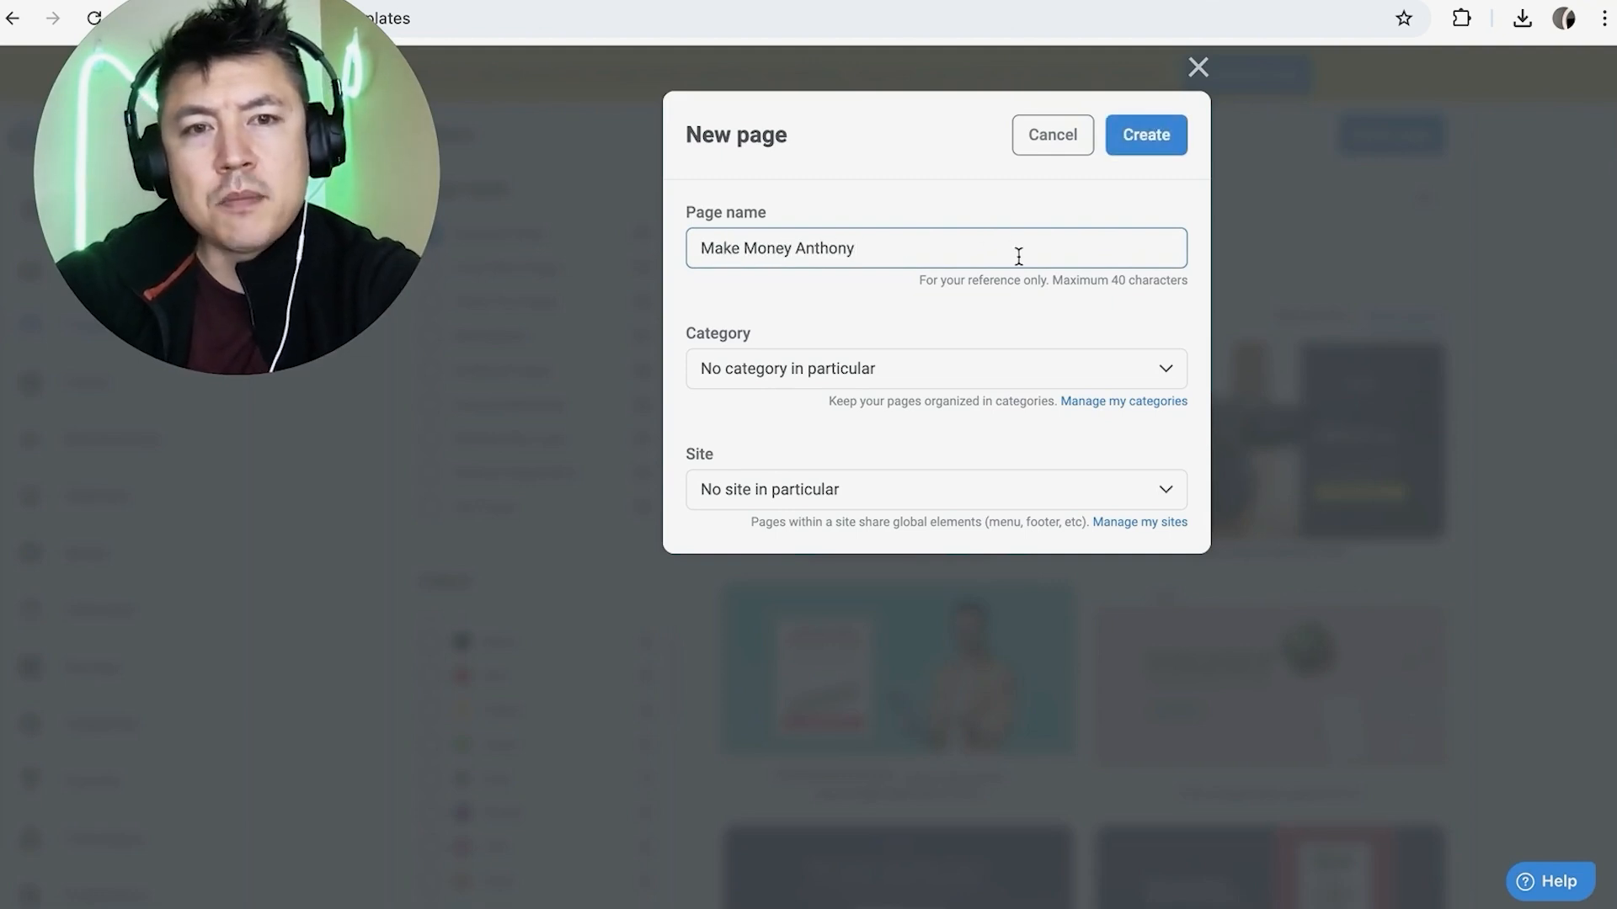
pyautogui.click(852, 367)
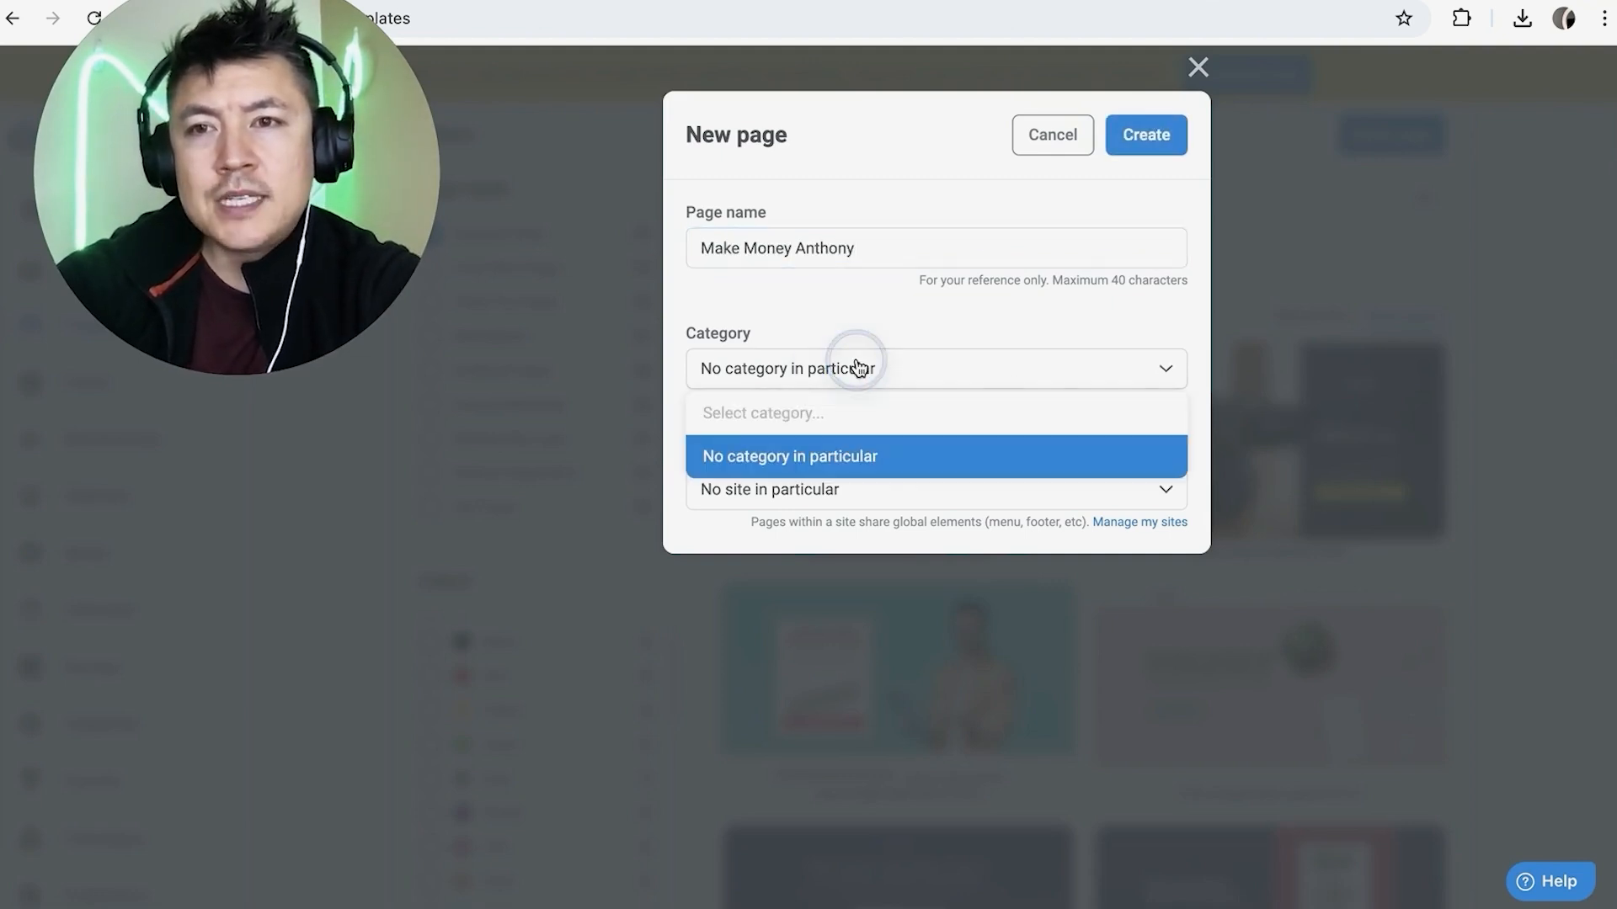
pyautogui.click(817, 369)
pyautogui.click(779, 504)
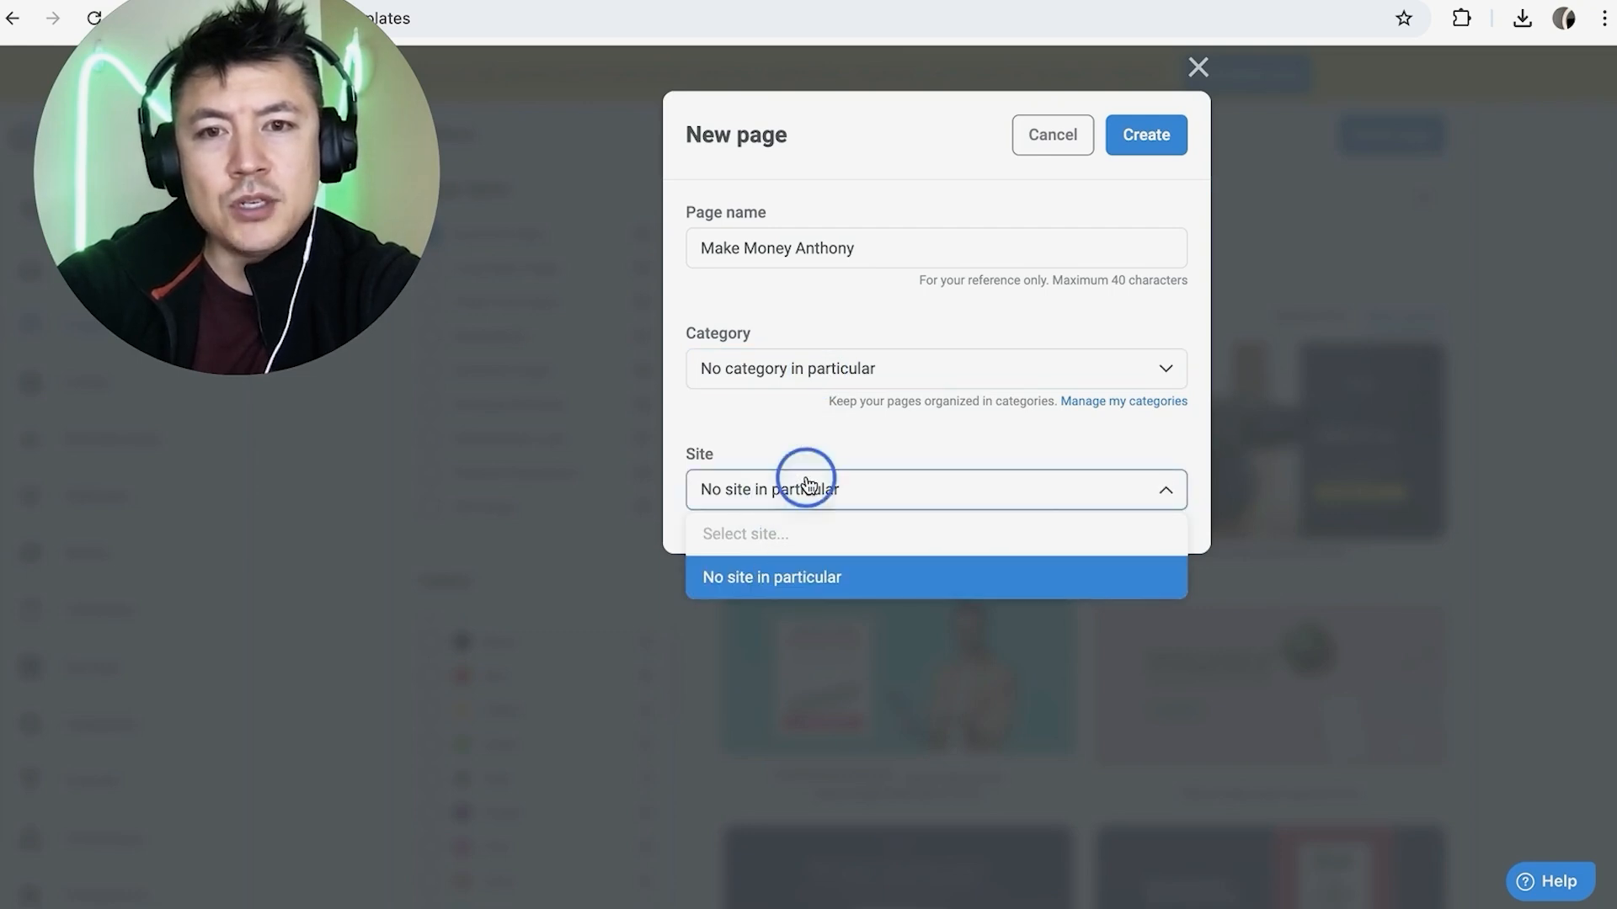
pyautogui.click(805, 482)
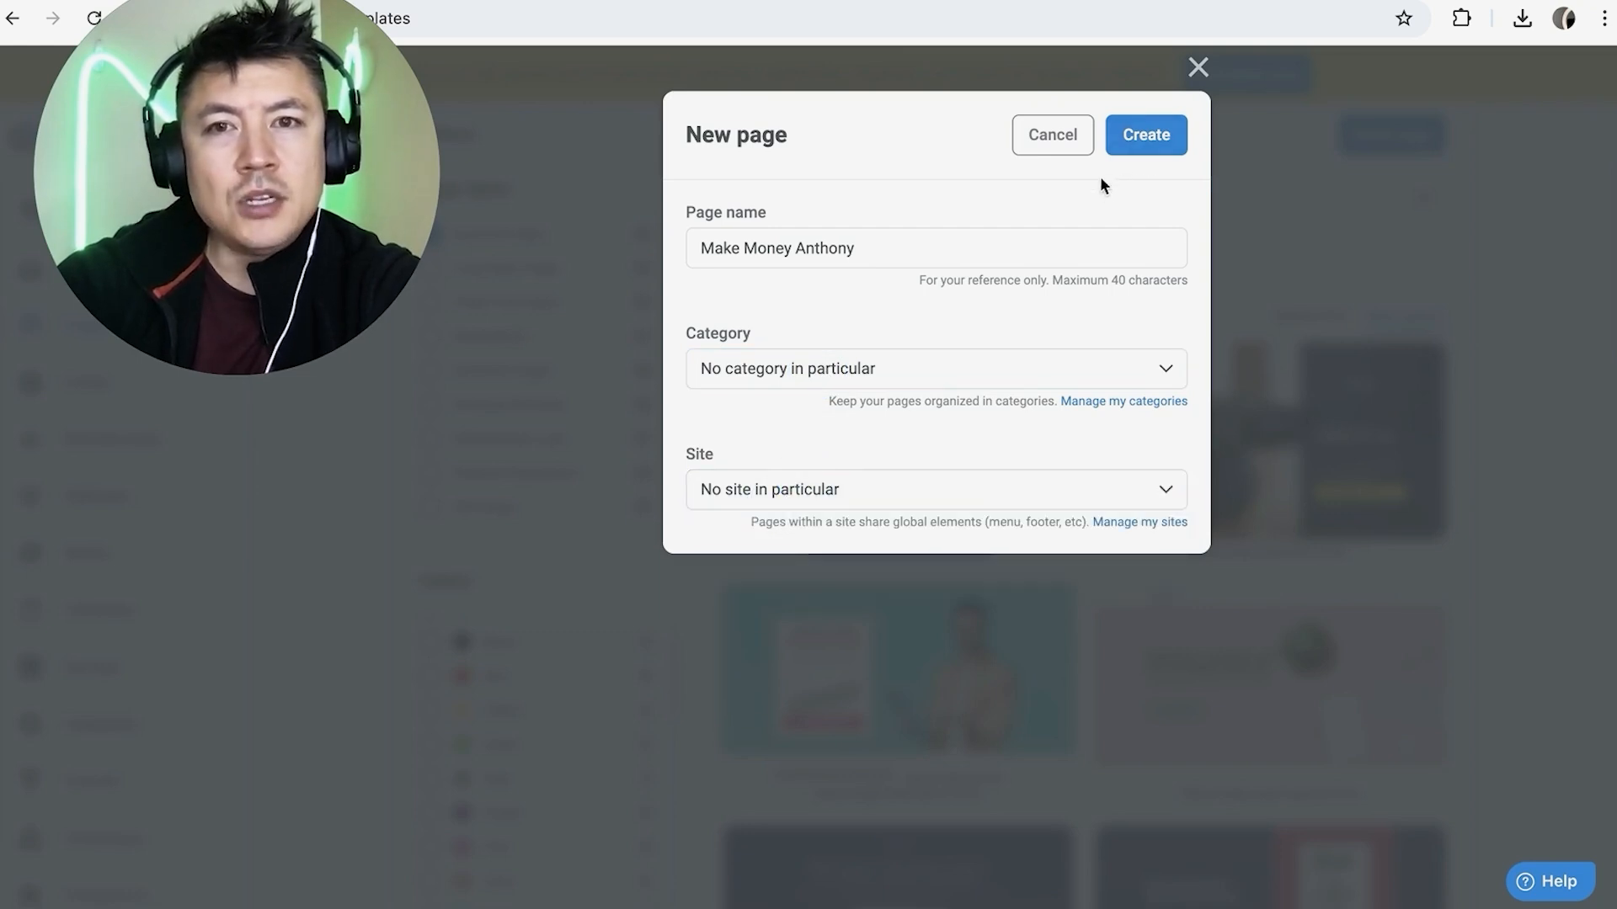
pyautogui.click(1155, 144)
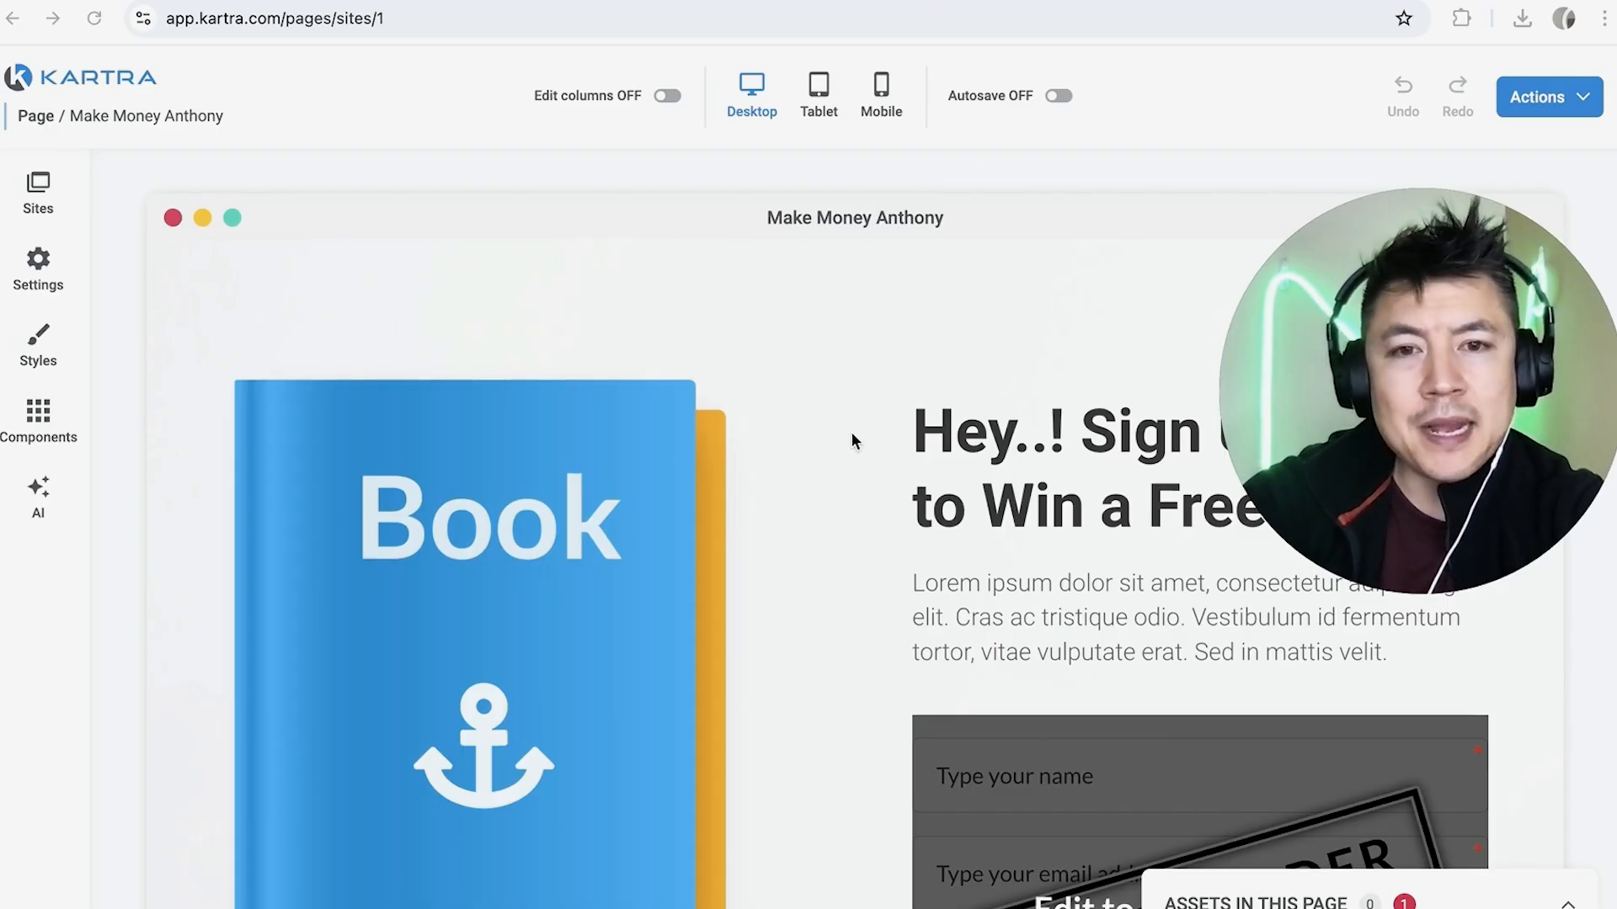
# Step: Look over the opt-in template in the page editor, from the headline and book mockup to the placeholder form
pyautogui.scroll(-4, 851, 438)
pyautogui.scroll(2, 851, 439)
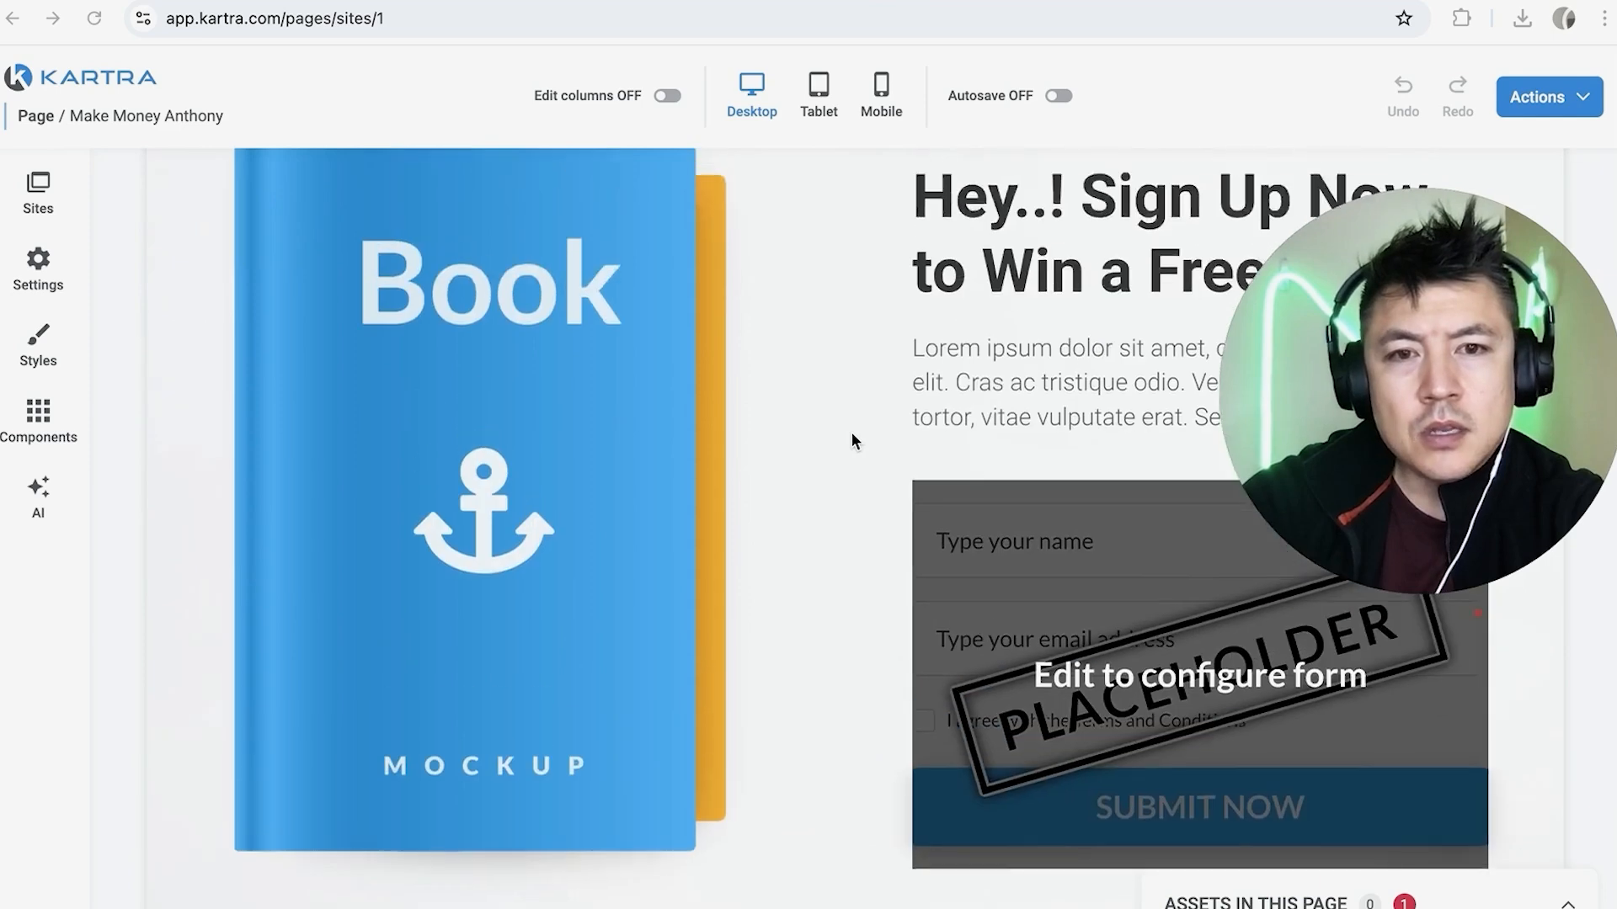
pyautogui.scroll(3, 851, 435)
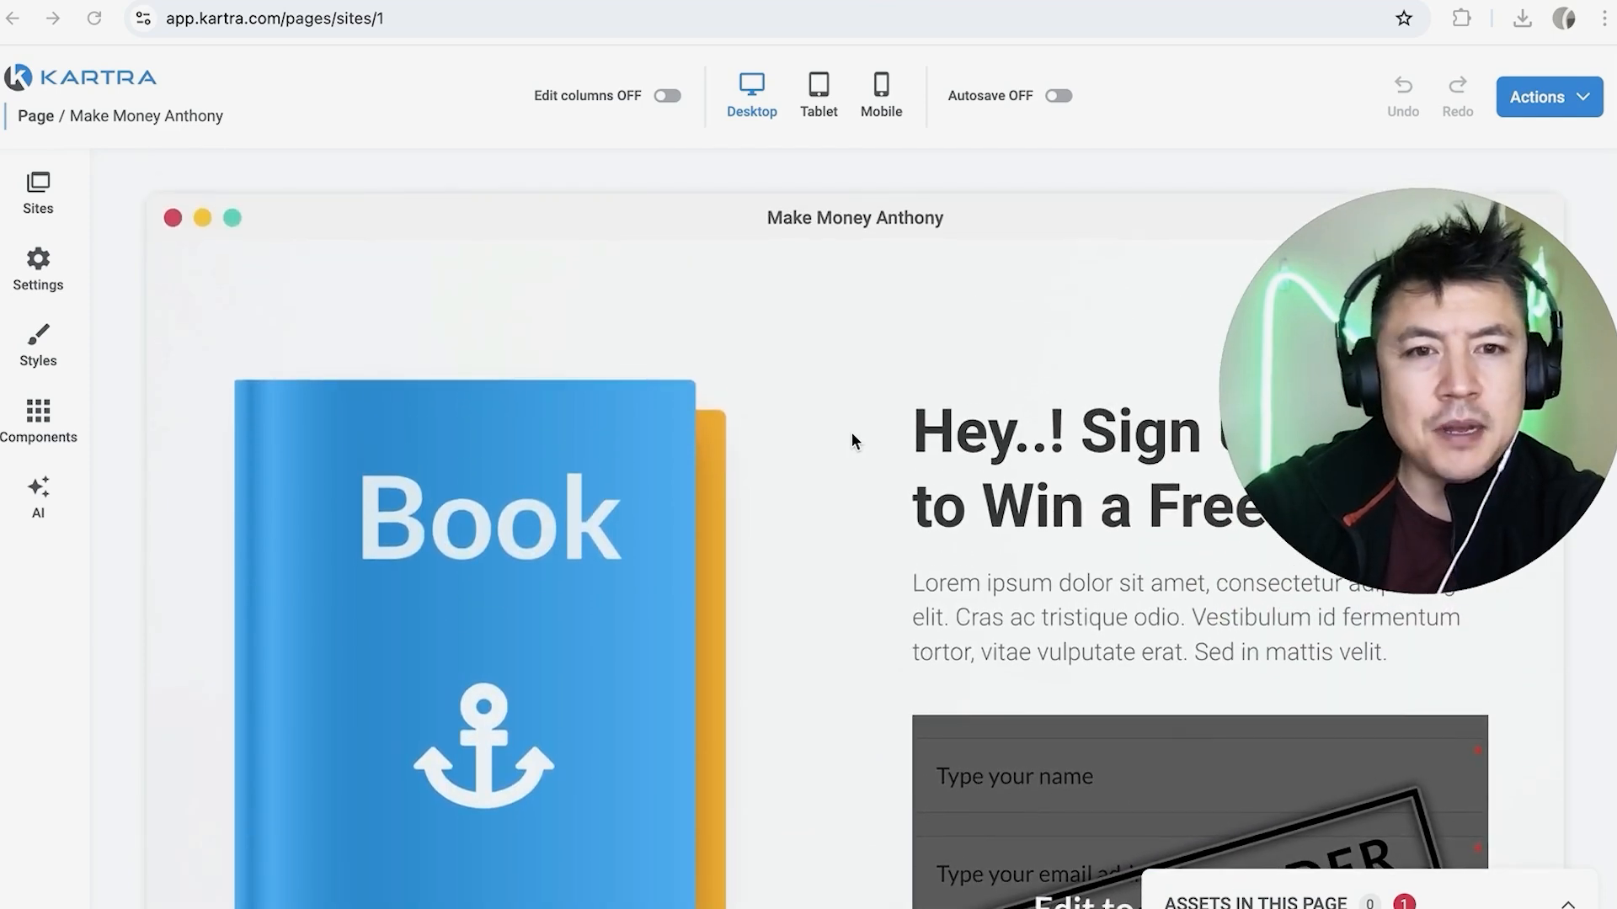
pyautogui.scroll(-3, 836, 433)
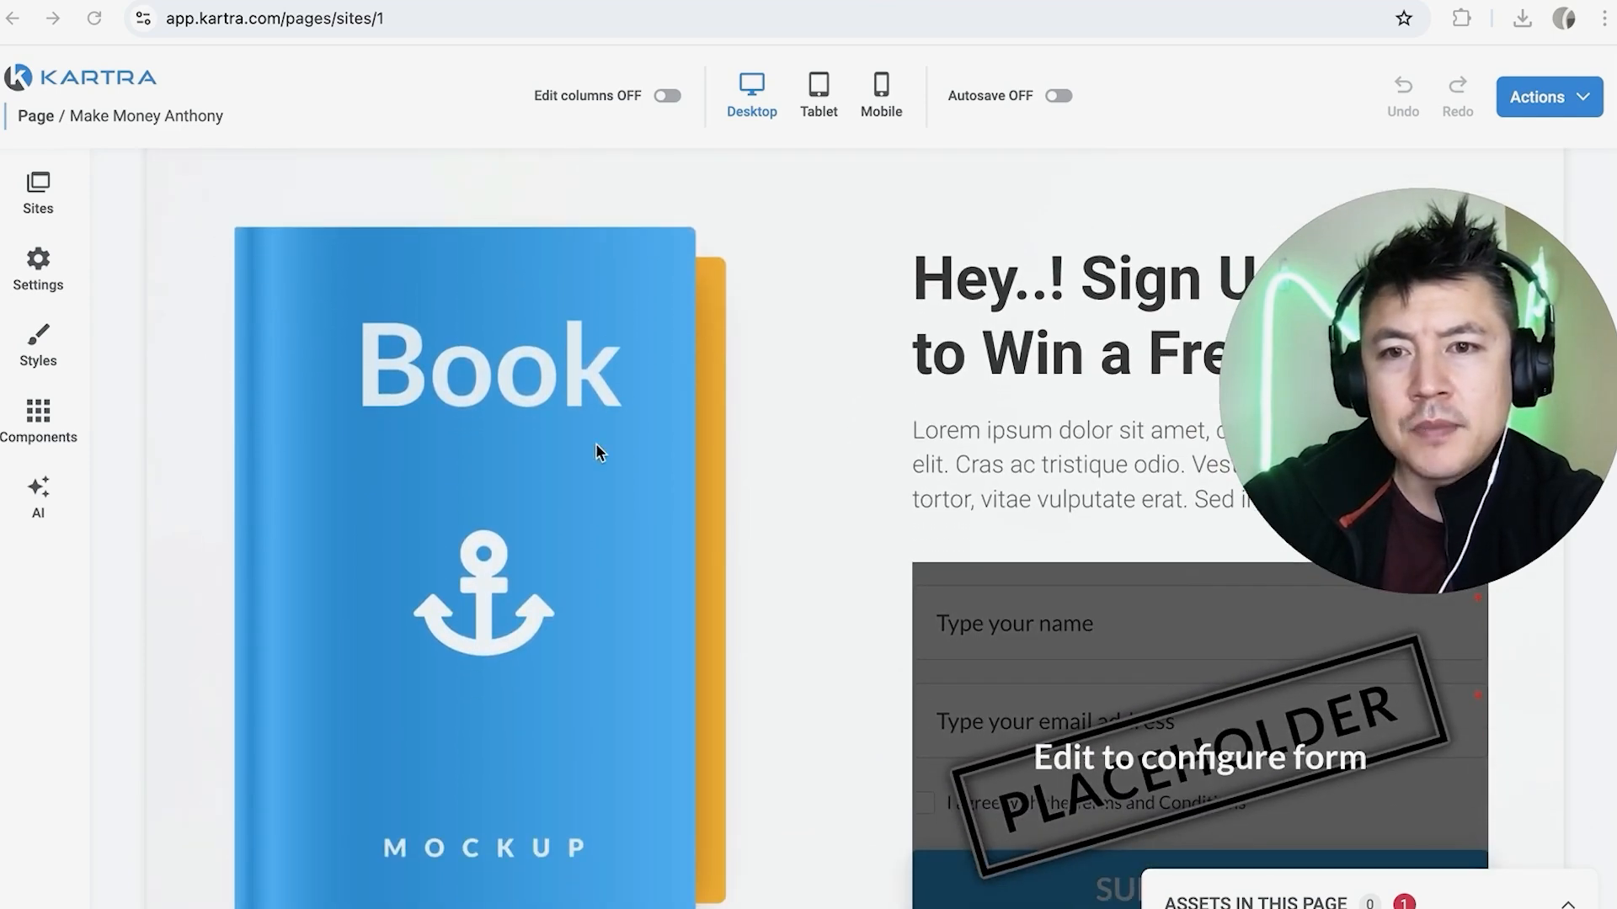
pyautogui.moveTo(538, 440)
pyautogui.scroll(3, 539, 441)
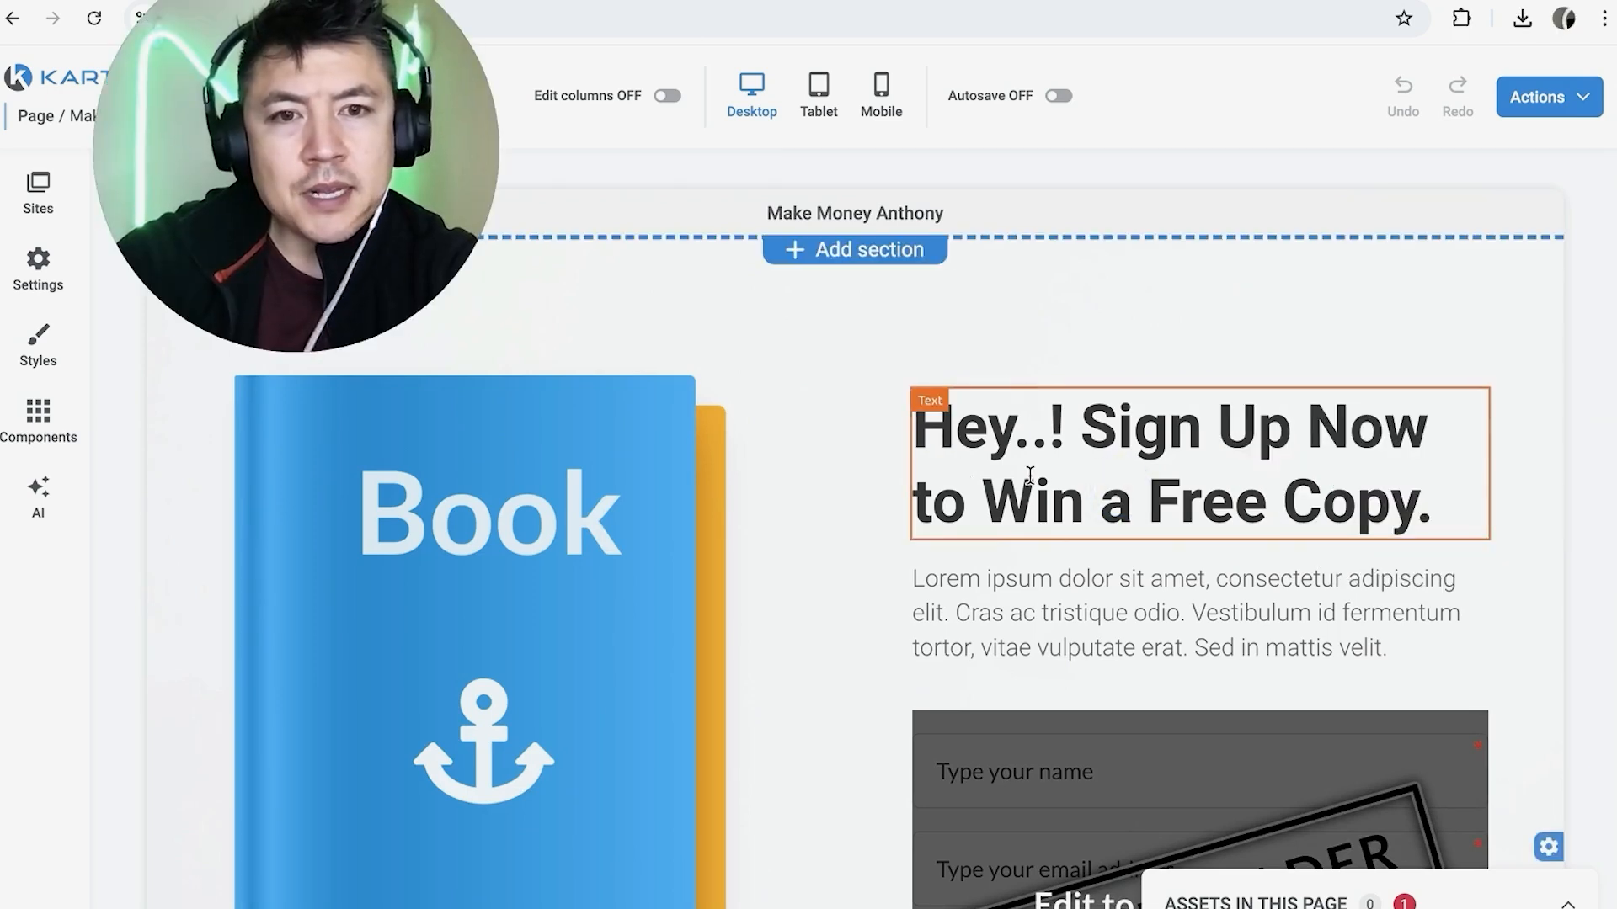
# Step: Replace the headline text above the form with "GIVE ME YOUR DARN EMAIL!!"
pyautogui.scroll(-1, 1036, 480)
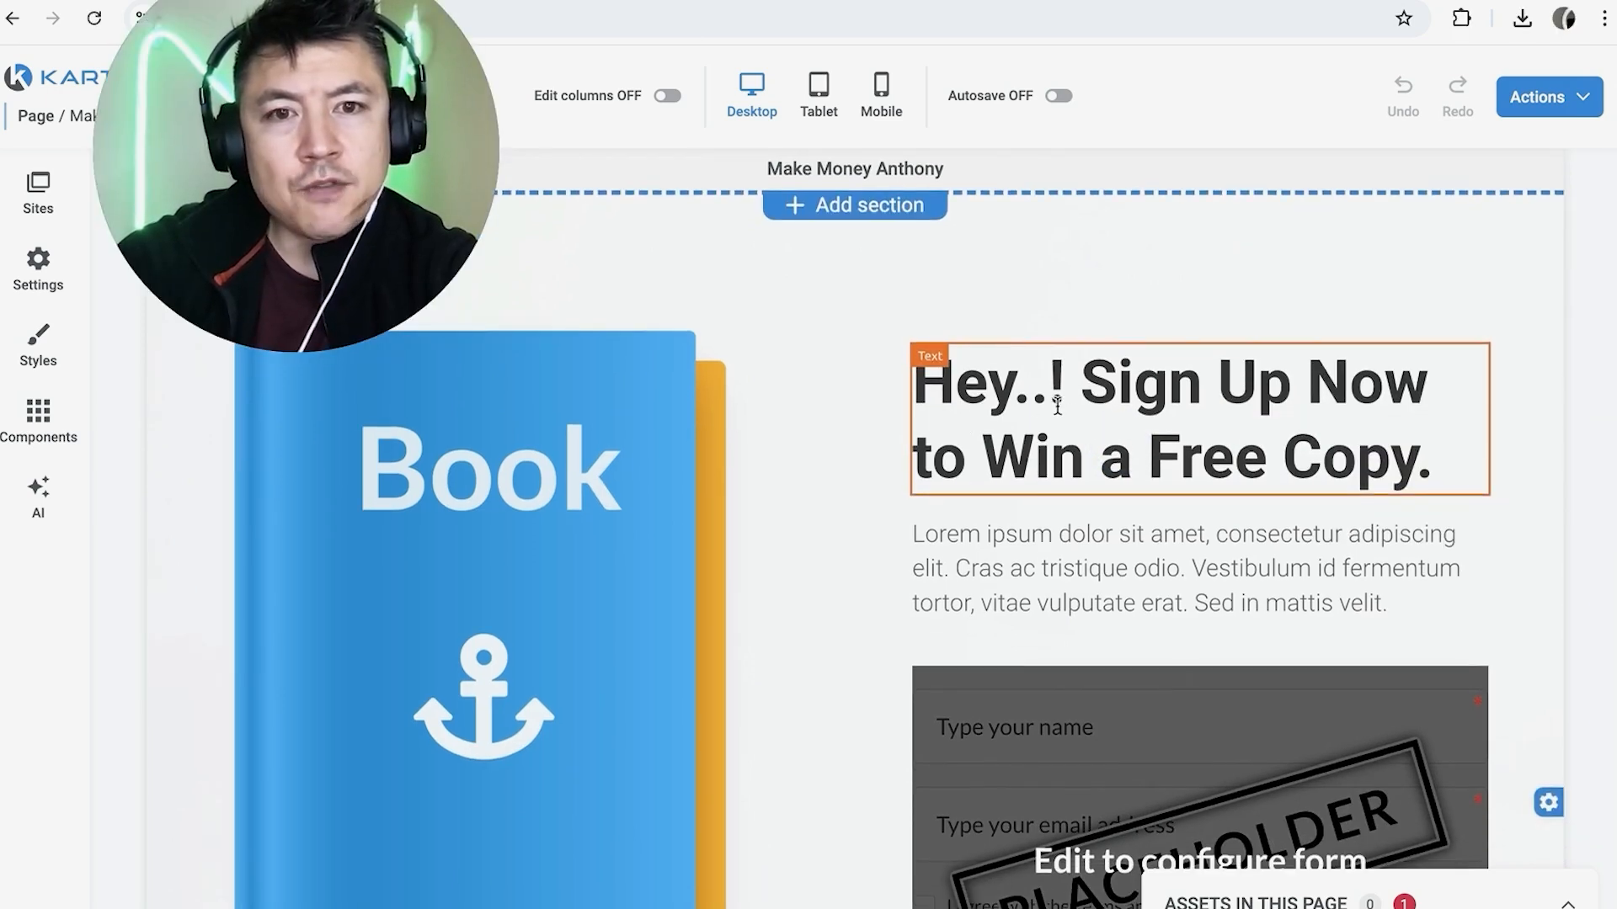
pyautogui.click(1057, 405)
pyautogui.doubleClick(1057, 405)
pyautogui.click(1173, 442)
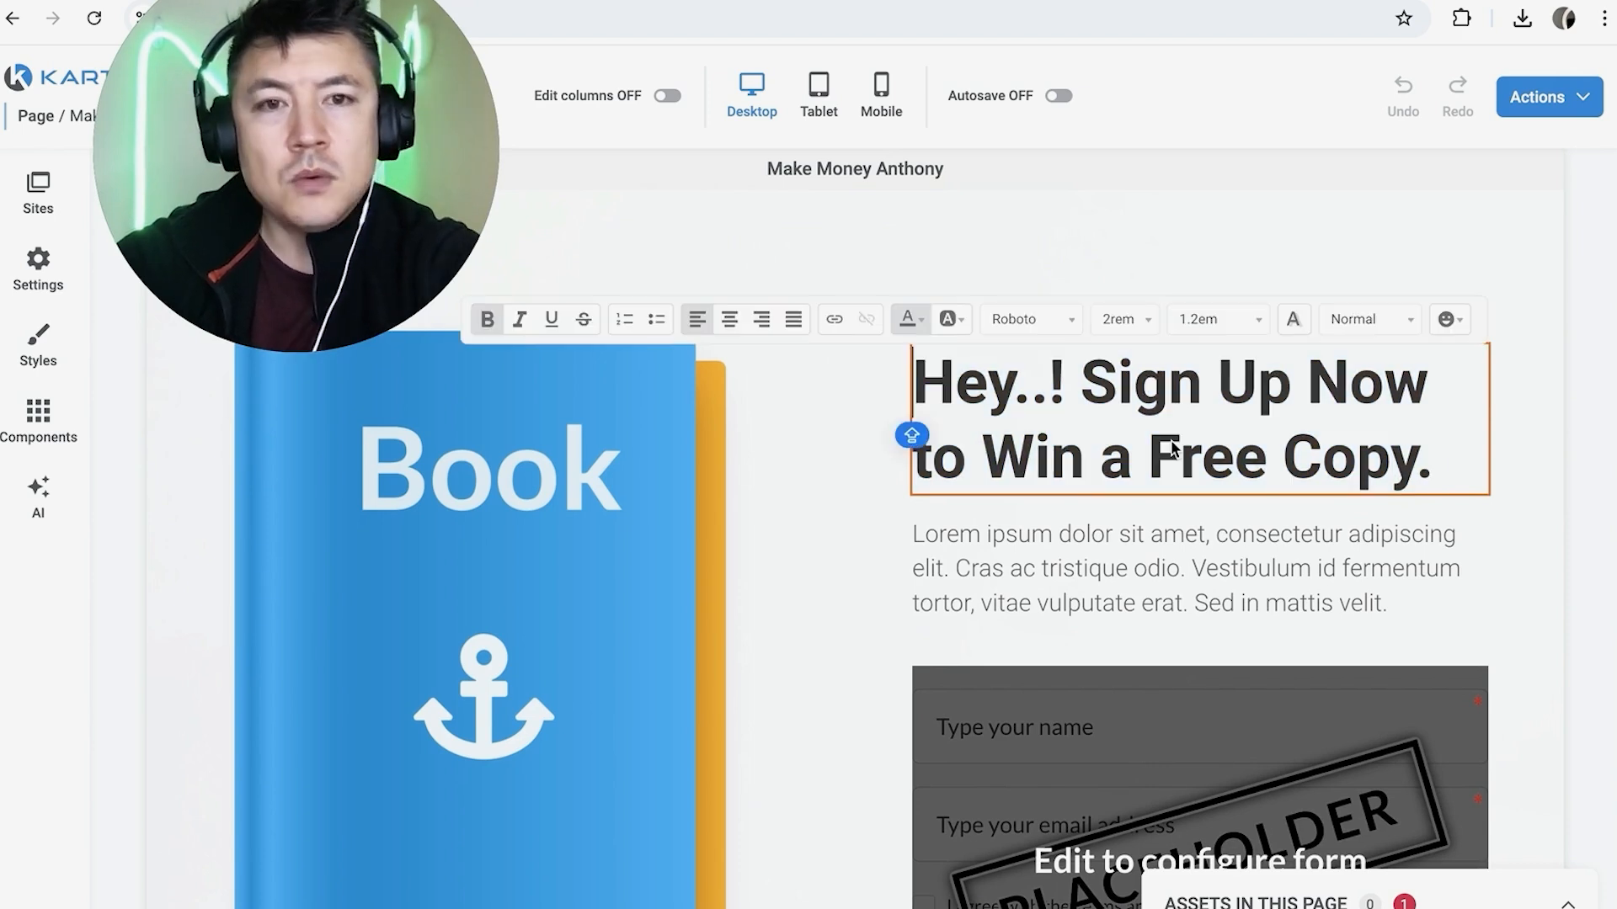
pyautogui.tripleClick(1377, 452)
pyautogui.write('GIVE')
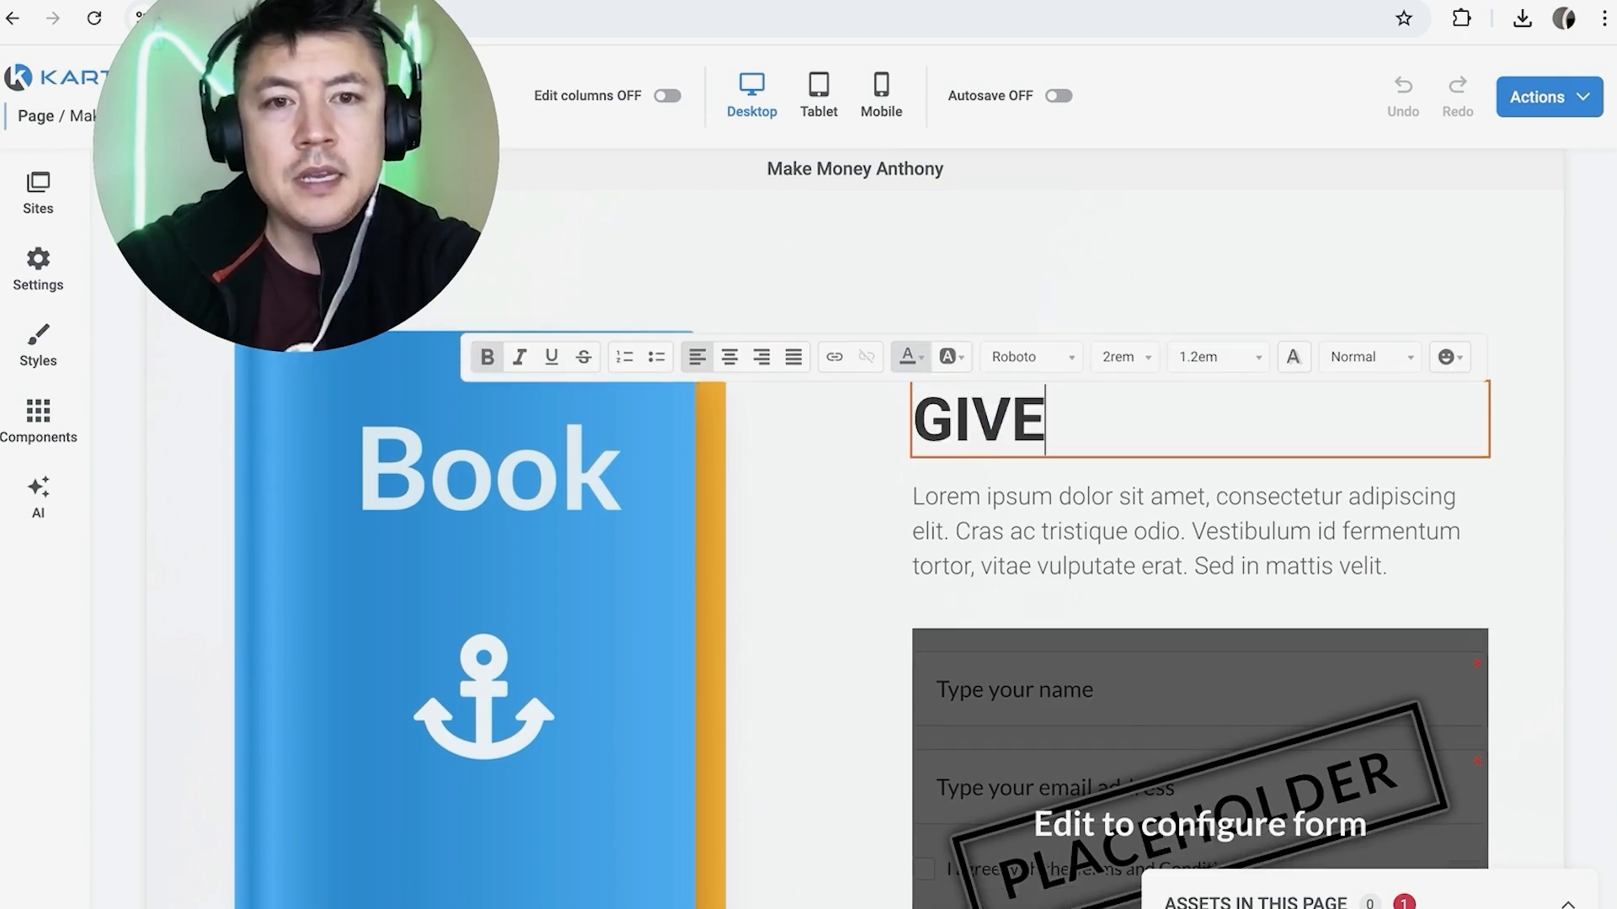
pyautogui.write(' ME YOUR DARN EMAIL!!')
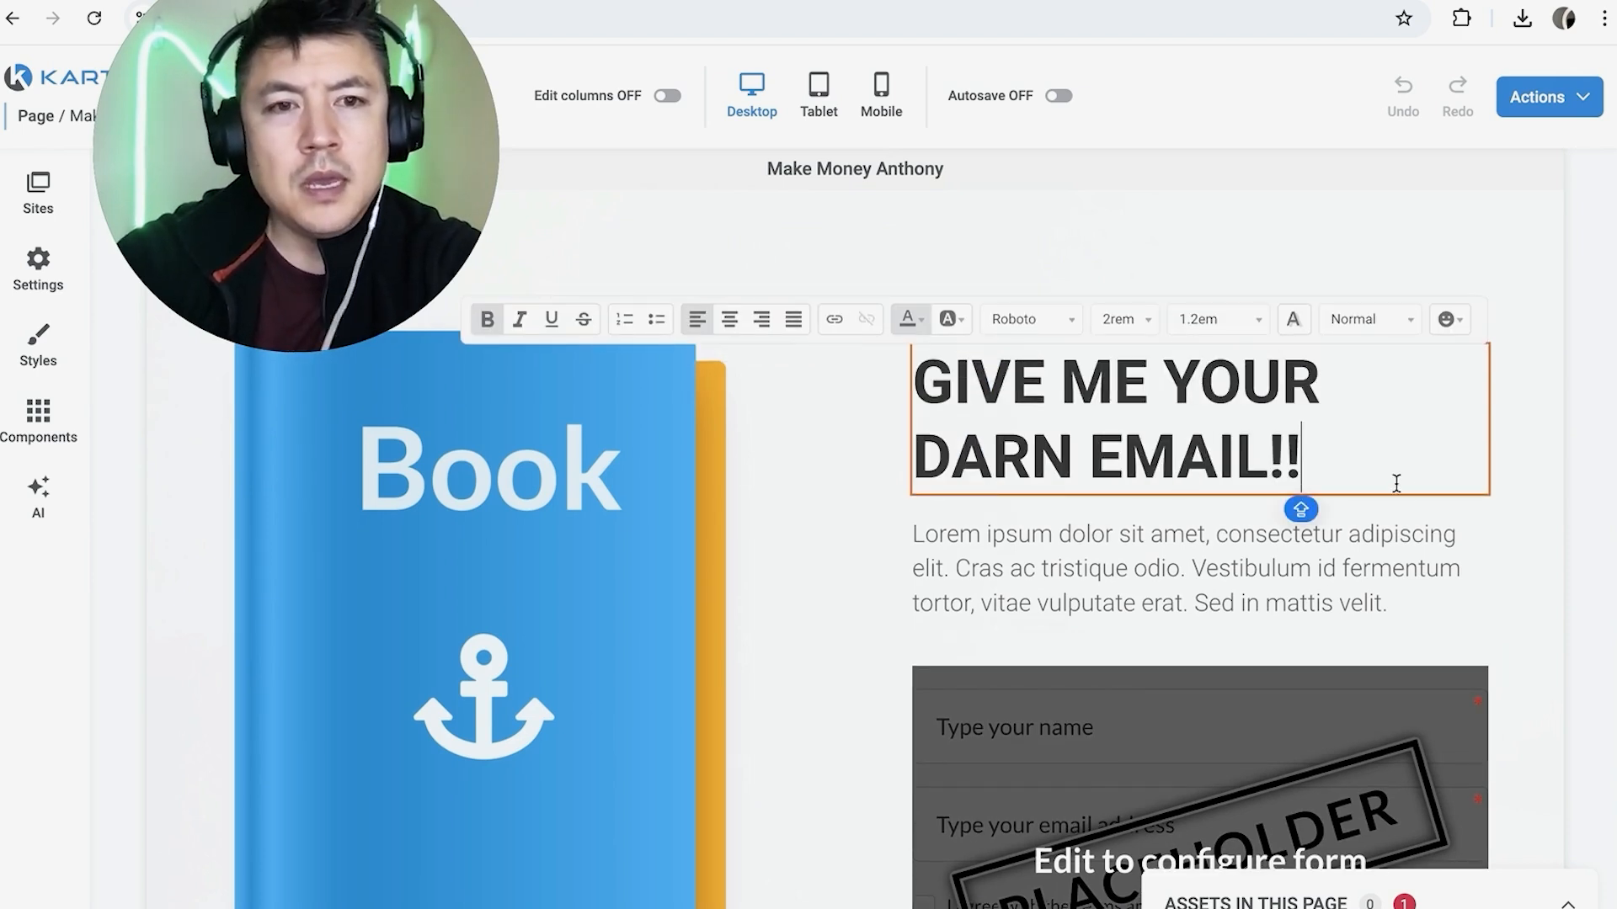
# Step: Remove the bold formatting from the whole headline and center it
pyautogui.click(1346, 462)
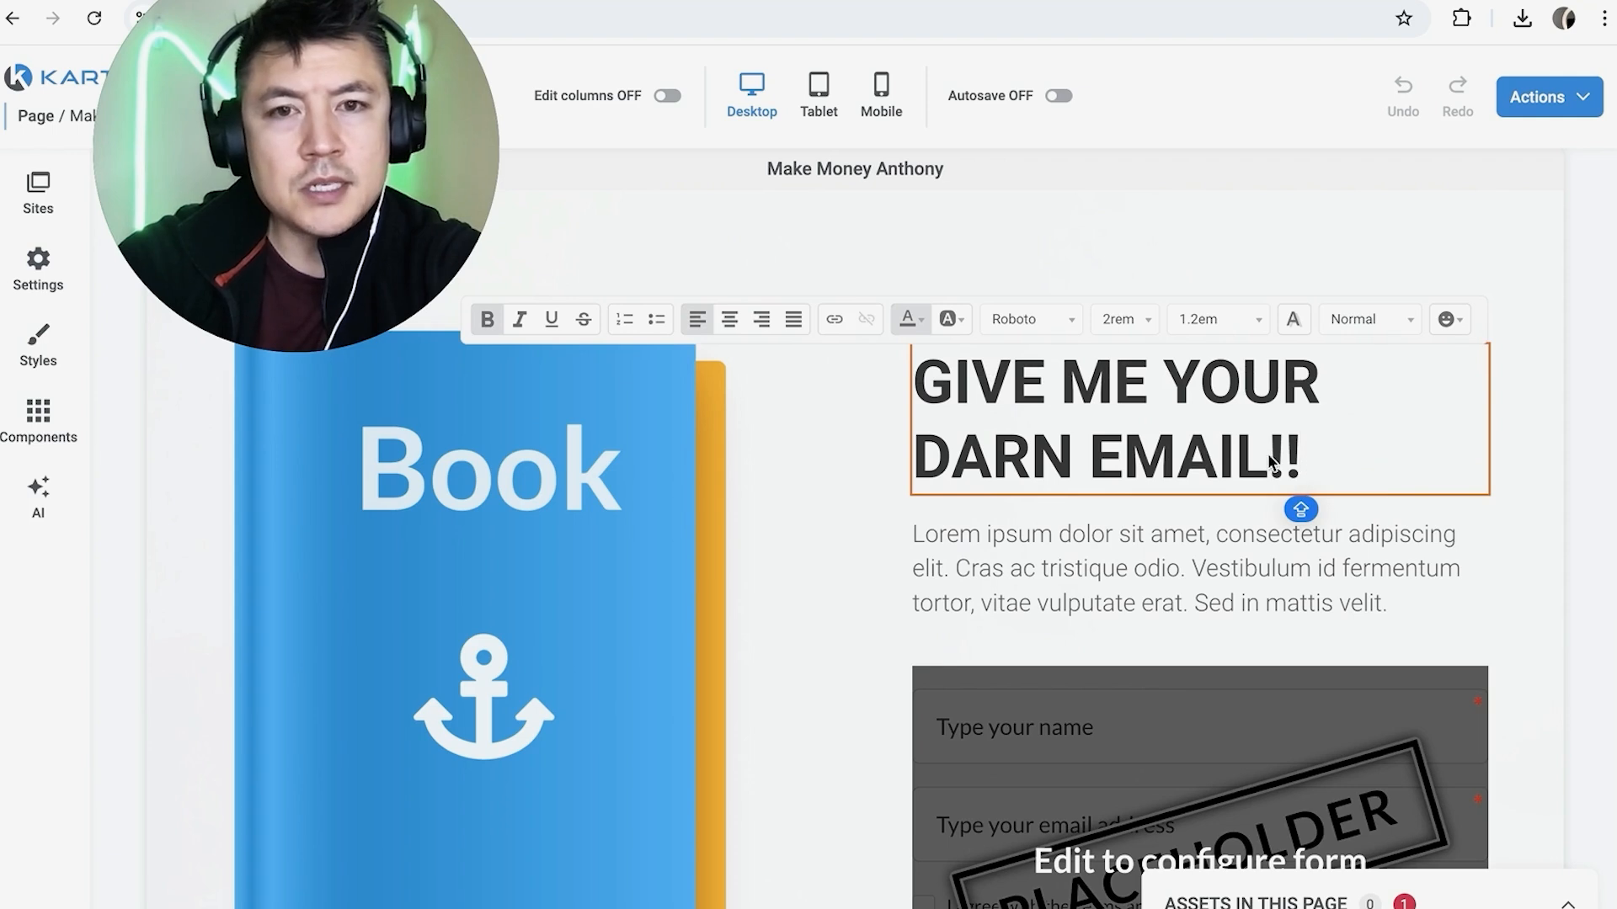
pyautogui.moveTo(1333, 462); pyautogui.dragTo(655, 372)
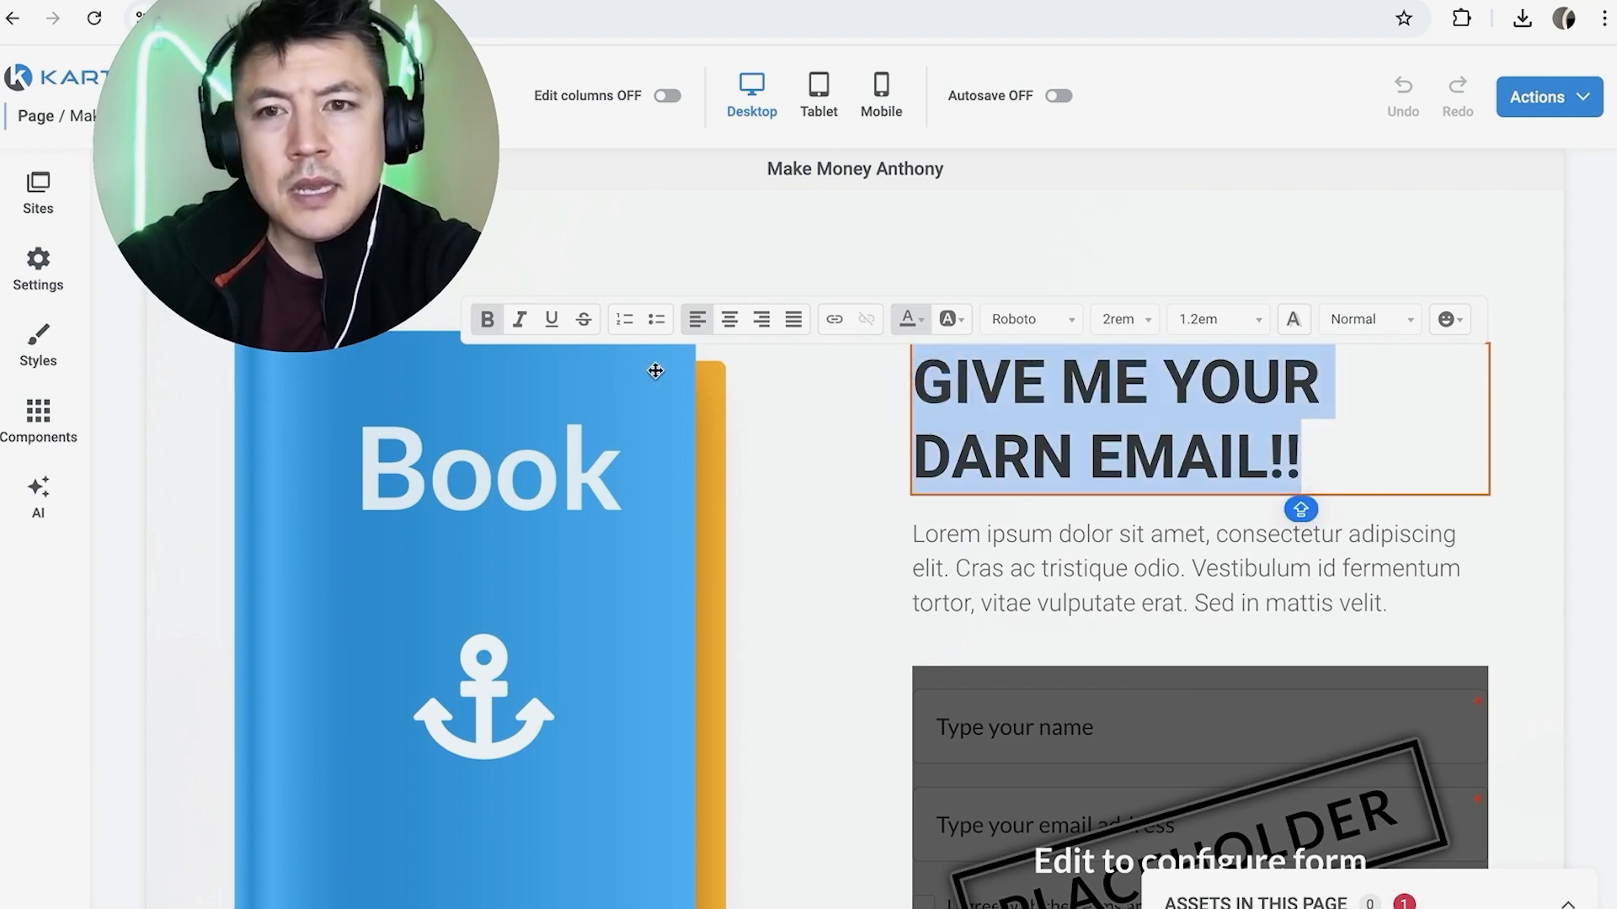
pyautogui.click(487, 319)
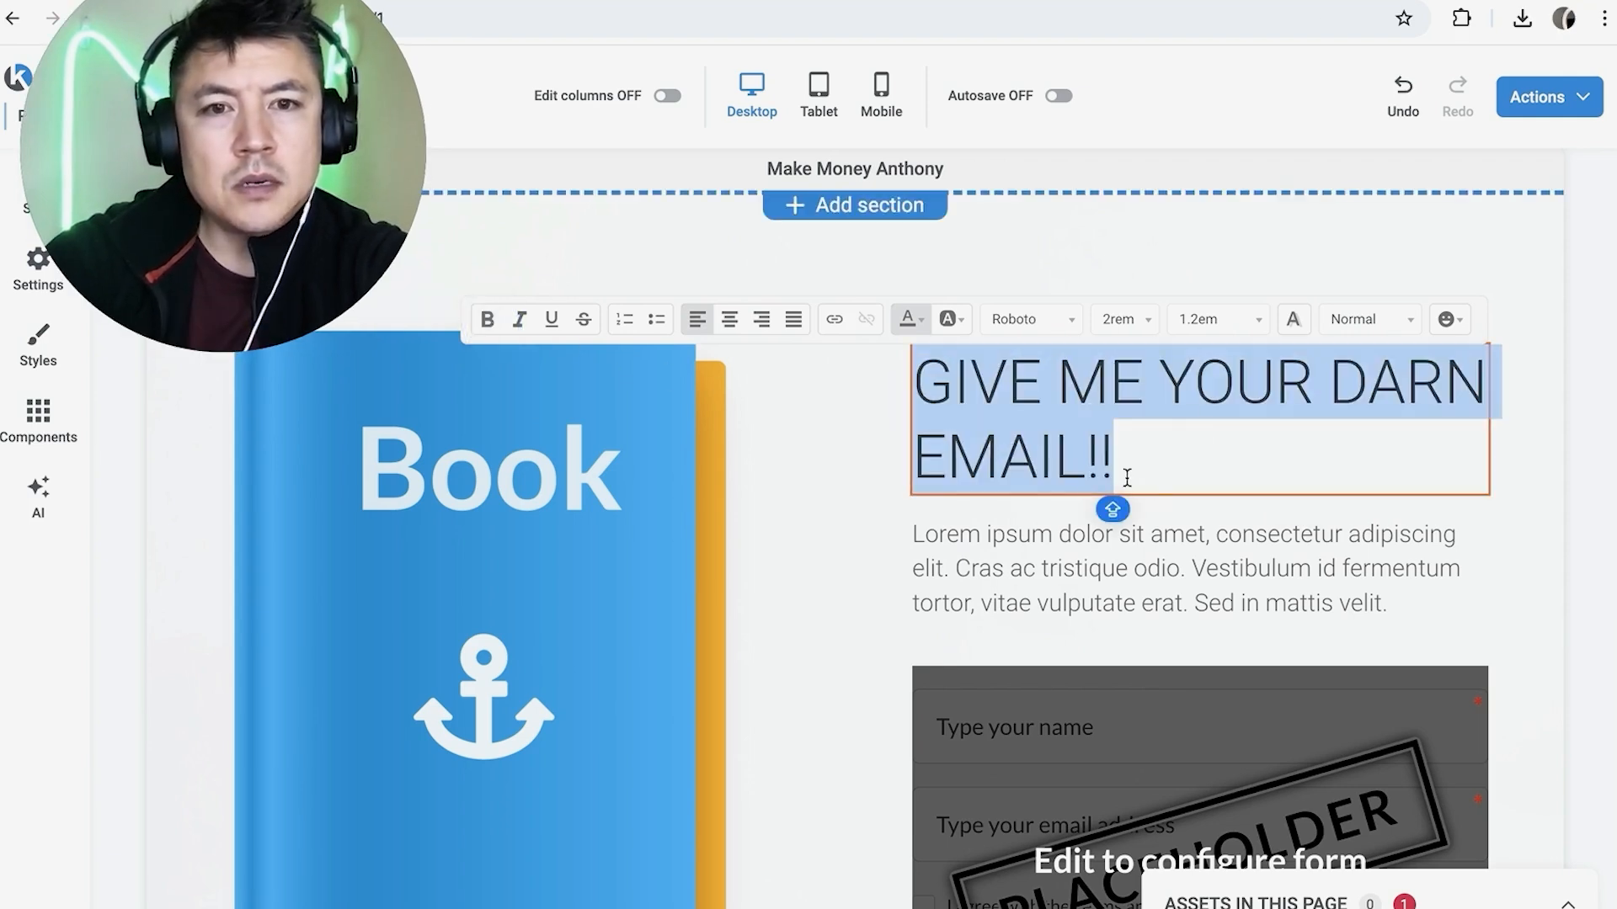
pyautogui.click(730, 327)
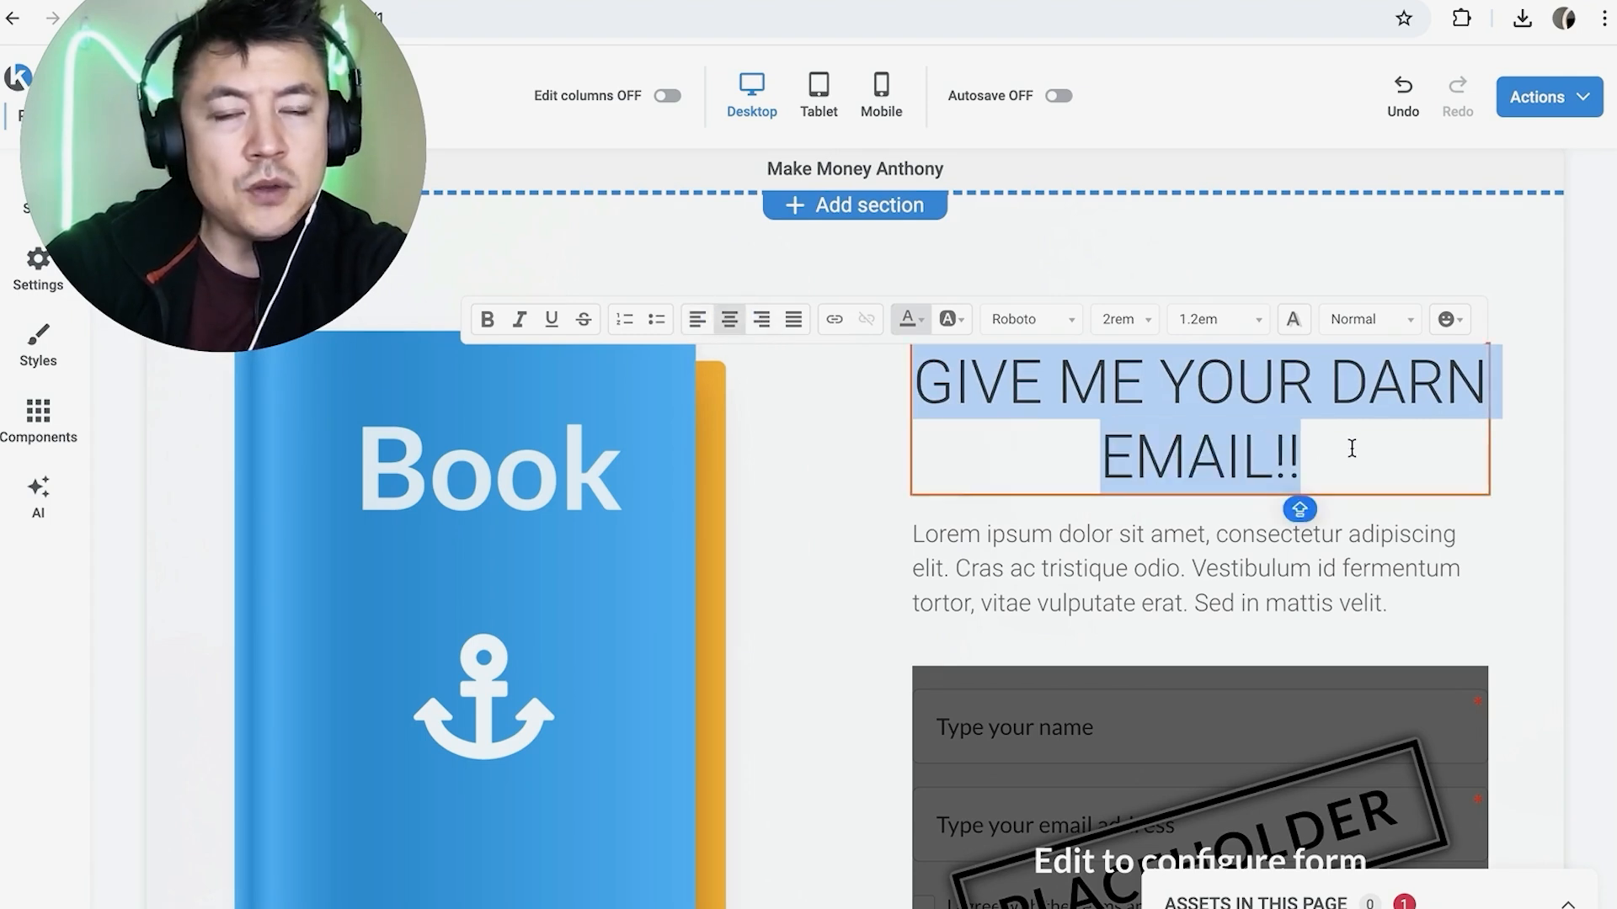
pyautogui.click(1043, 322)
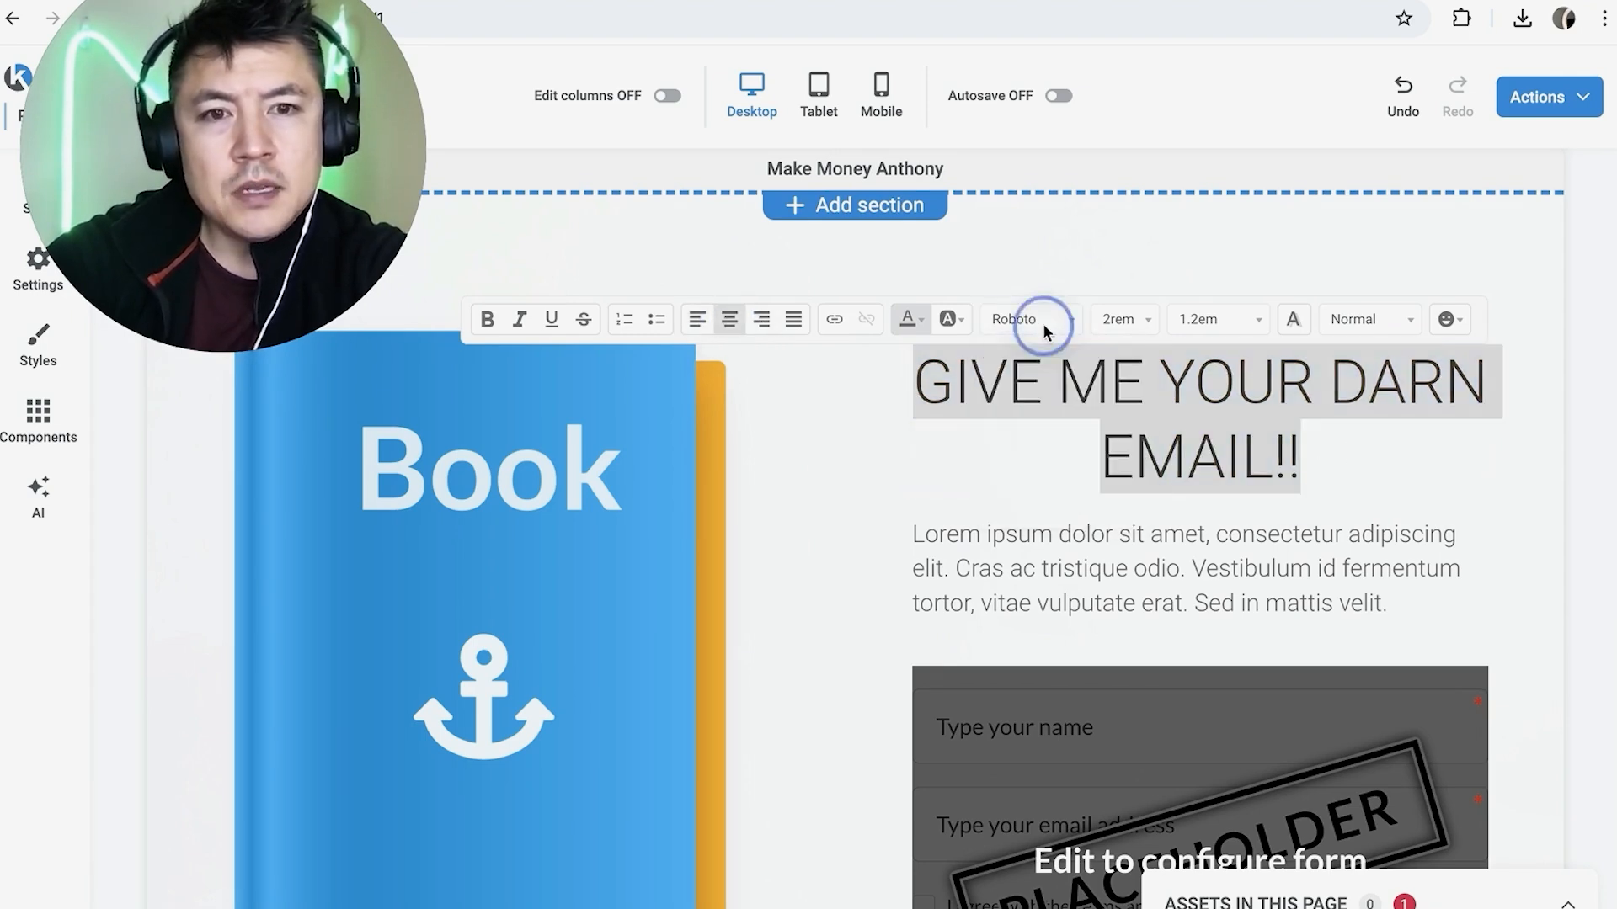
pyautogui.click(1150, 275)
# Step: Replace the description paragraph under the headline with "If you do that now, I will send you a treat!"
pyautogui.scroll(-1, 1126, 513)
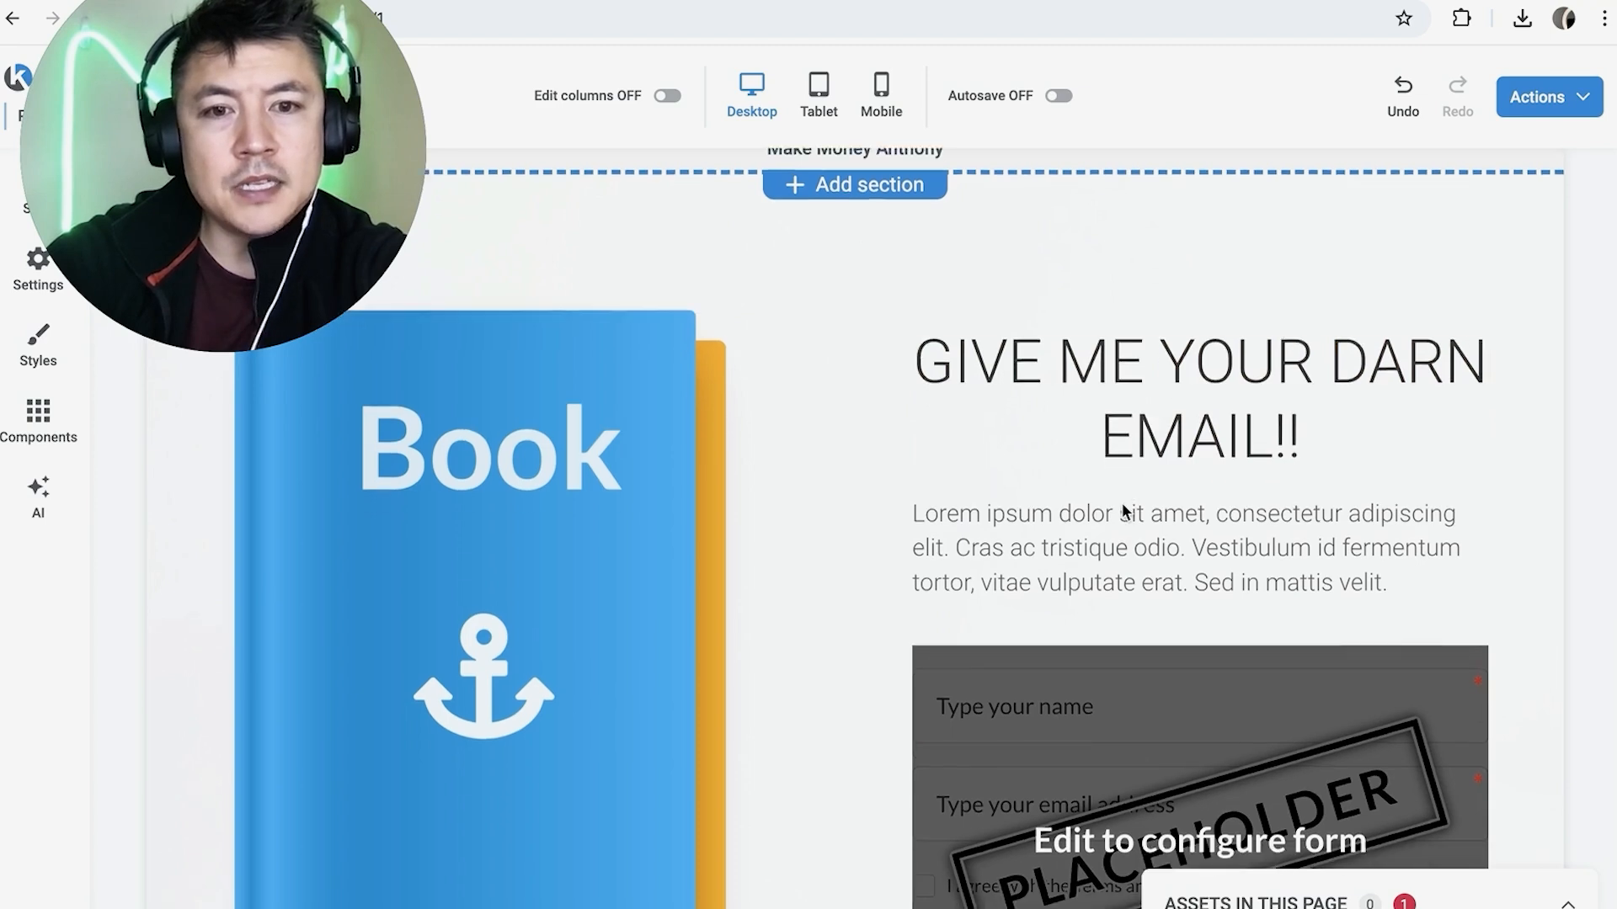
pyautogui.tripleClick(1124, 532)
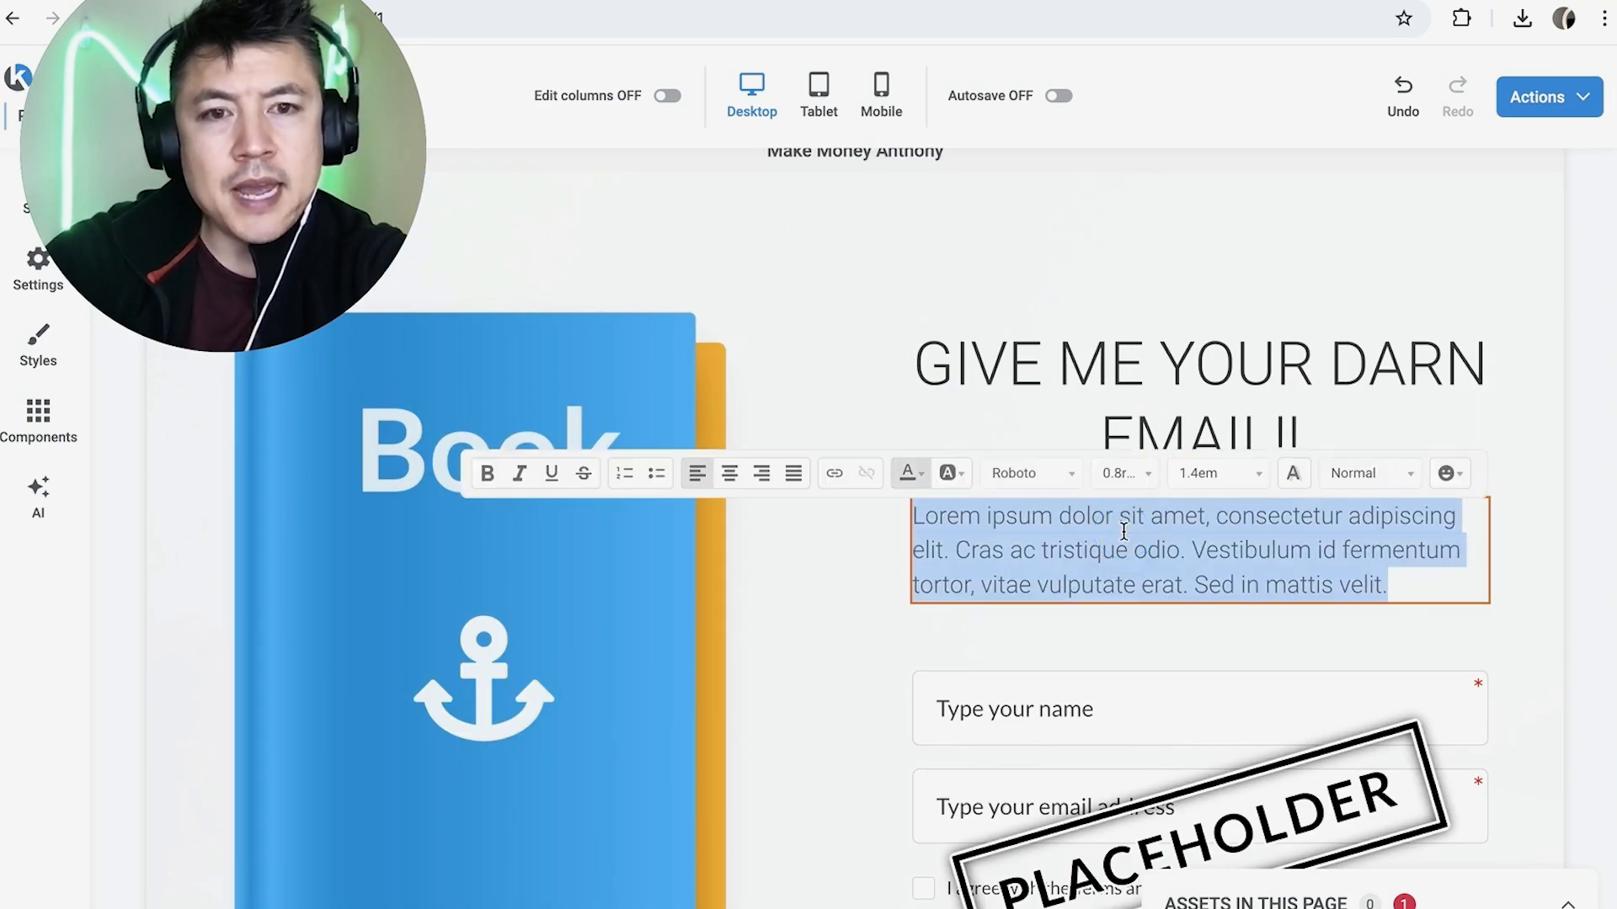
pyautogui.write('If')
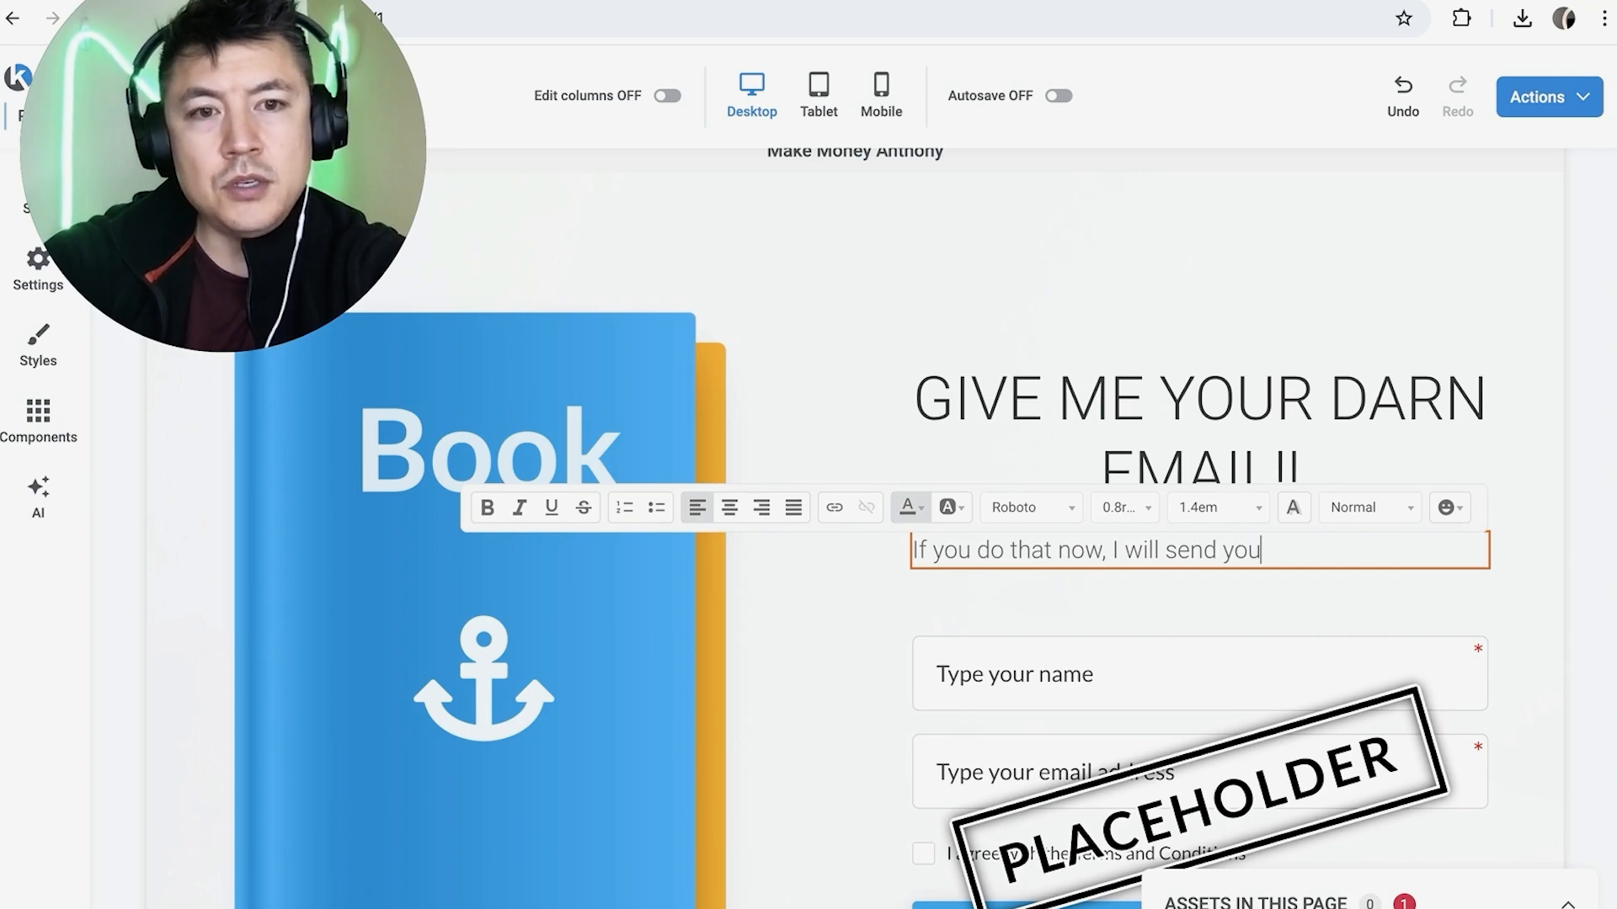
pyautogui.click(873, 405)
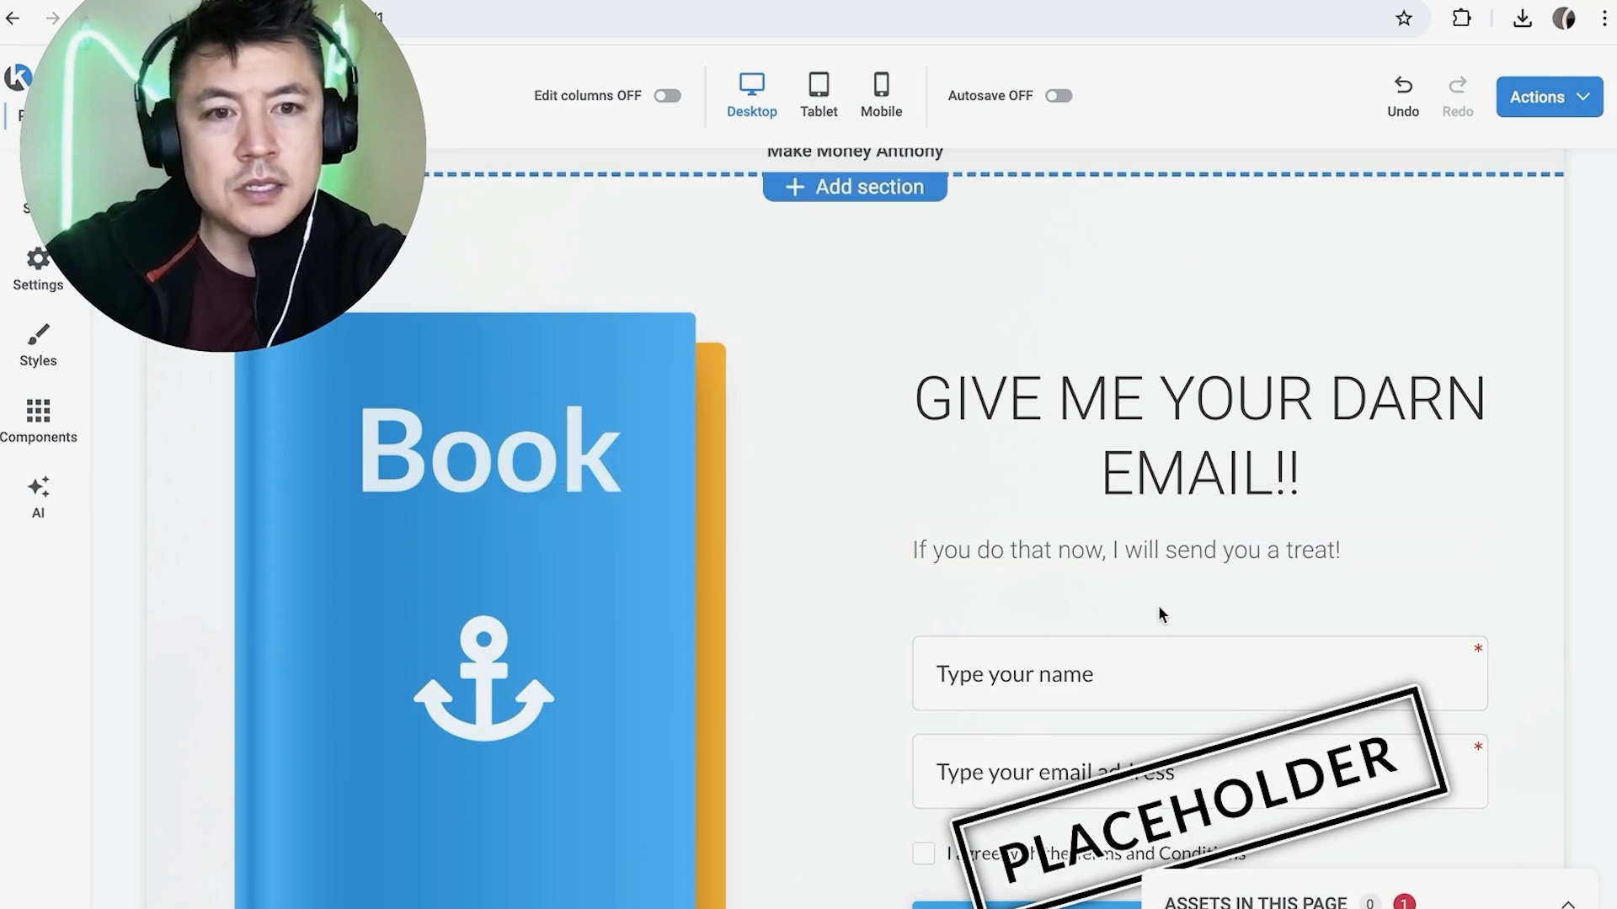
# Step: Center the description line beneath the headline
pyautogui.click(1180, 549)
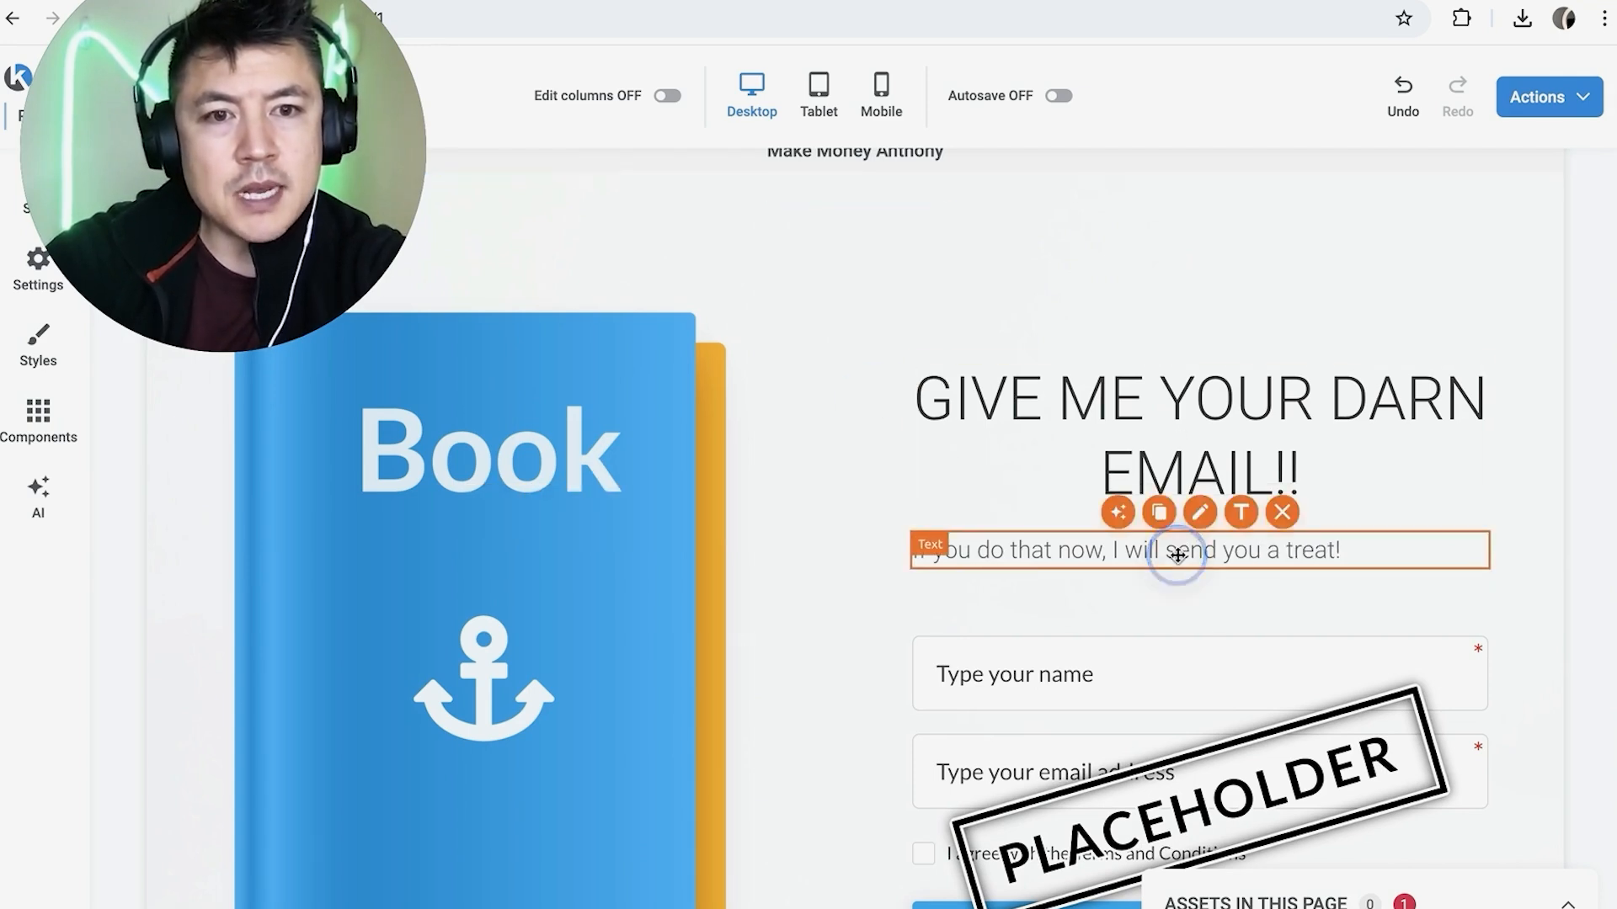
pyautogui.tripleClick(1177, 551)
pyautogui.click(1050, 343)
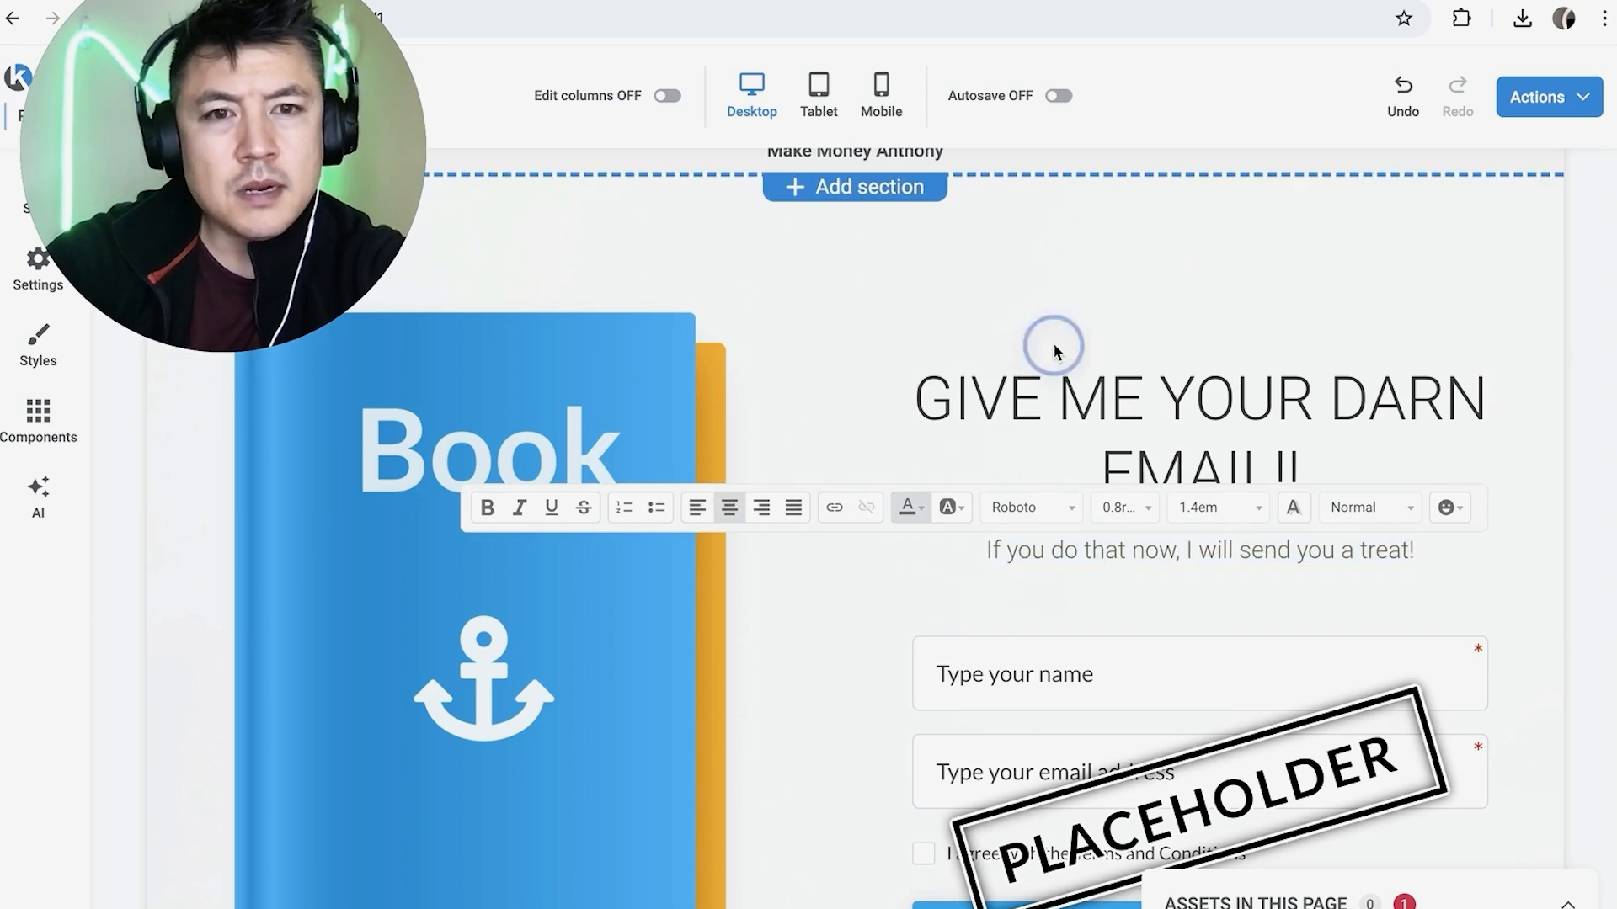
pyautogui.scroll(-3, 1105, 522)
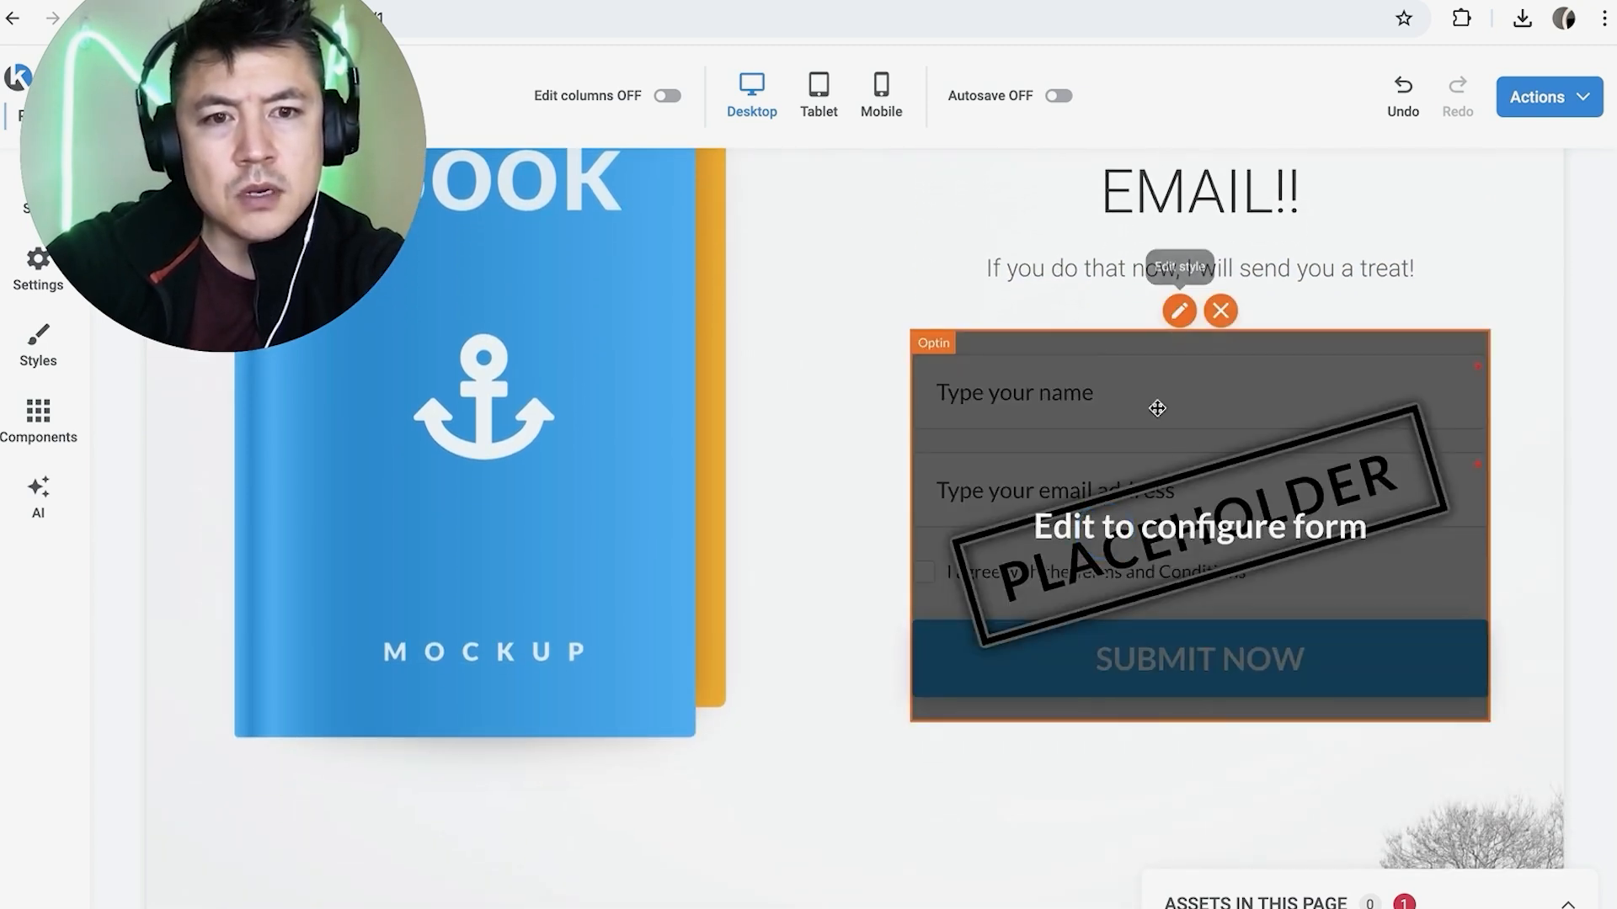
pyautogui.click(1147, 479)
pyautogui.click(1180, 313)
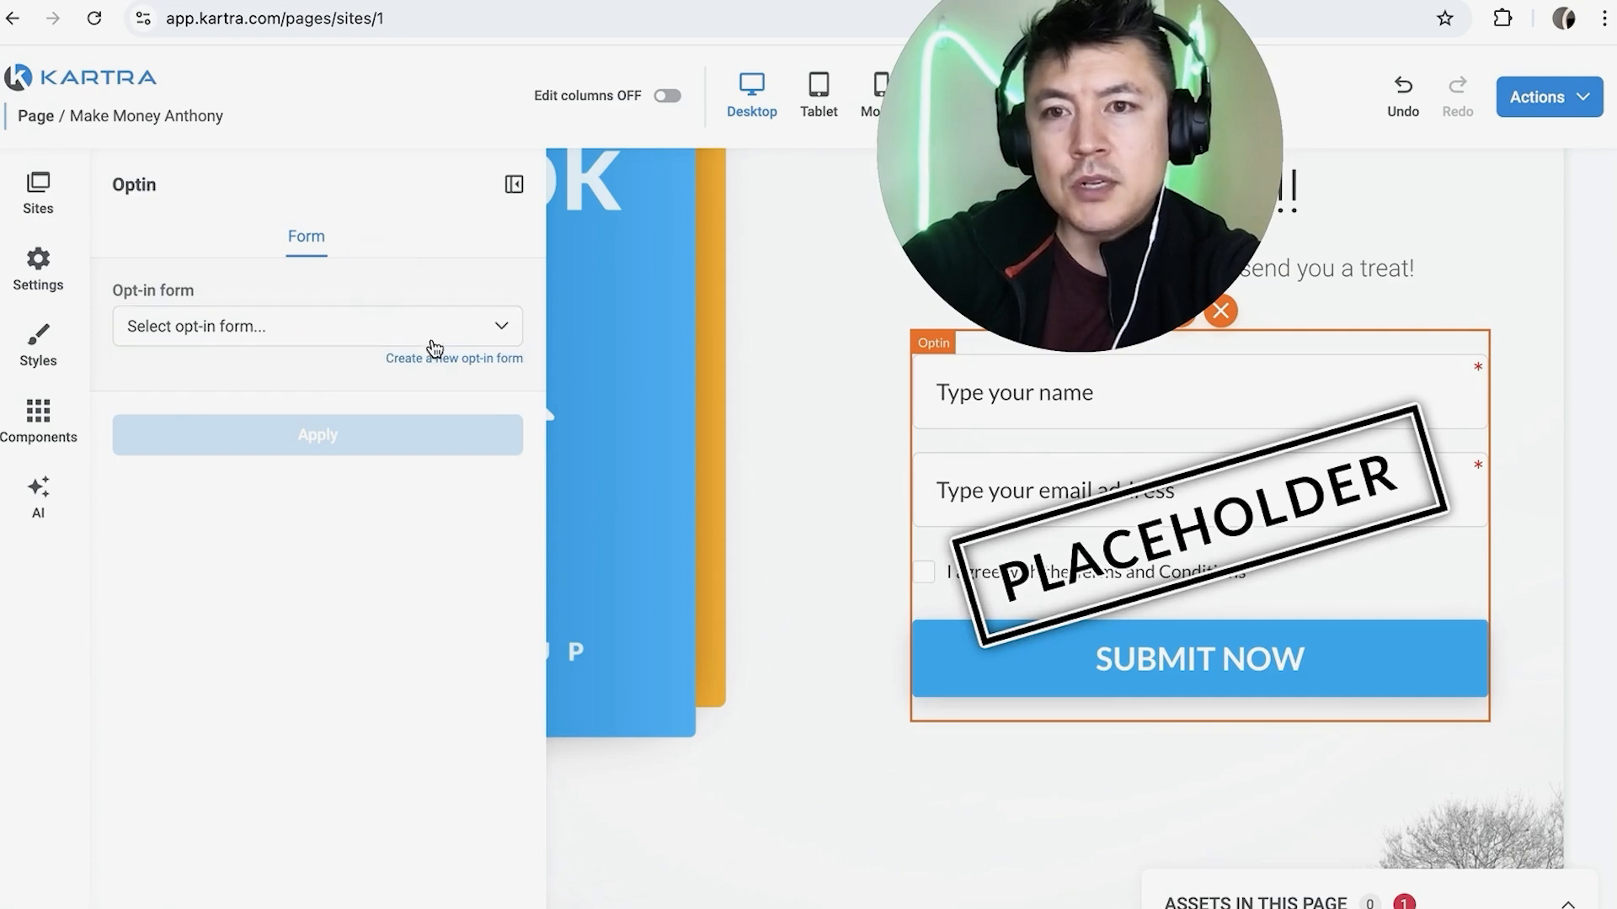
pyautogui.click(462, 362)
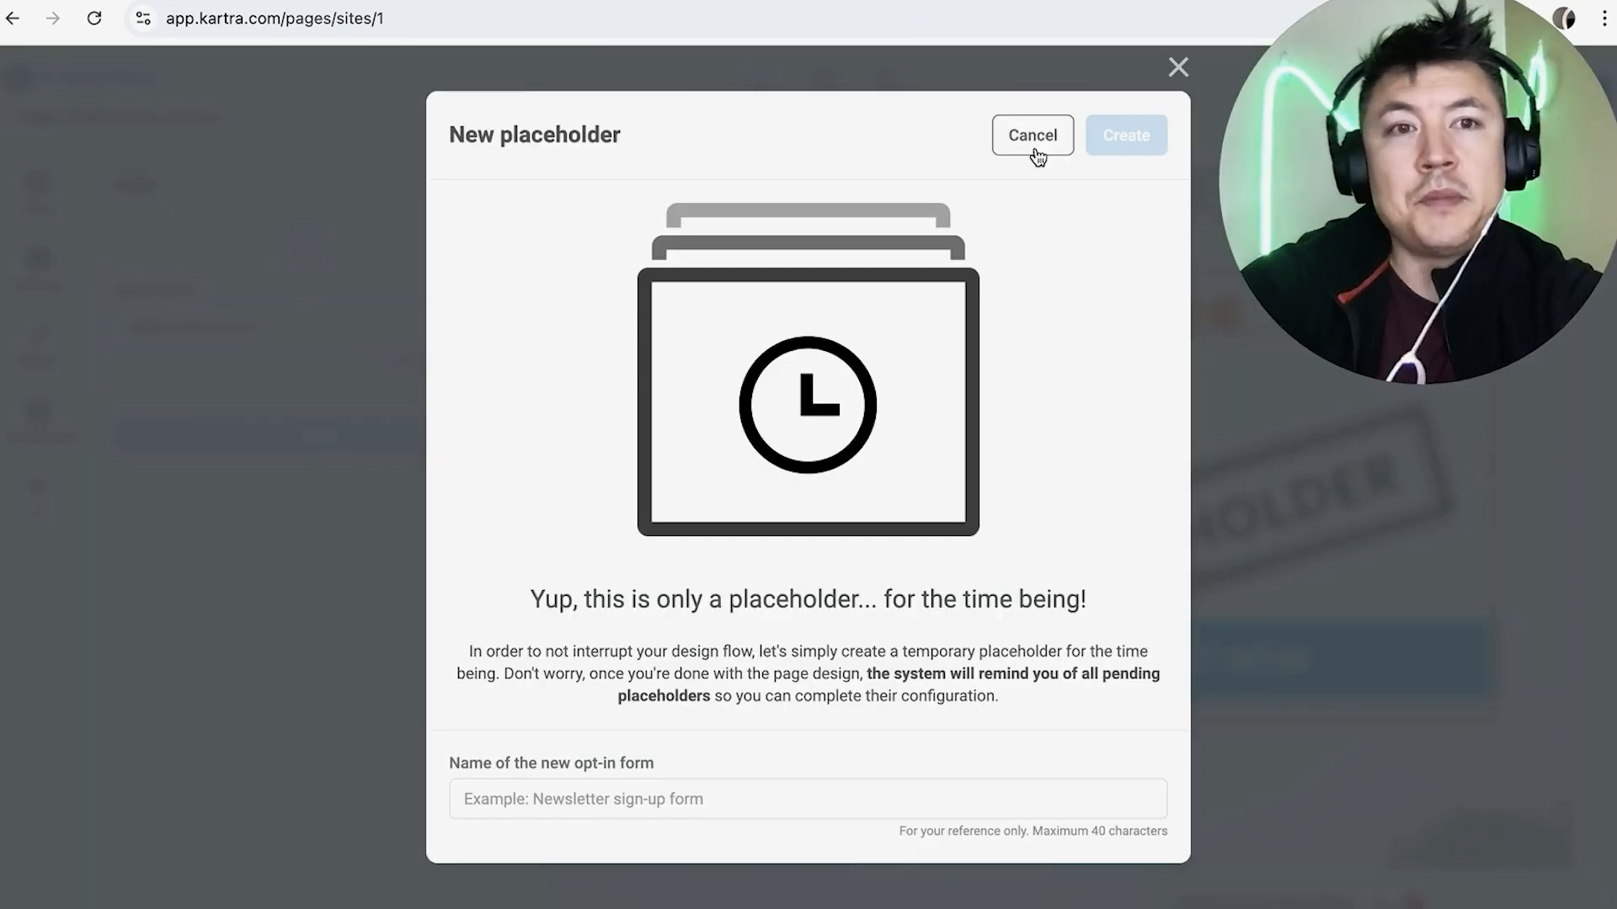
pyautogui.click(1035, 136)
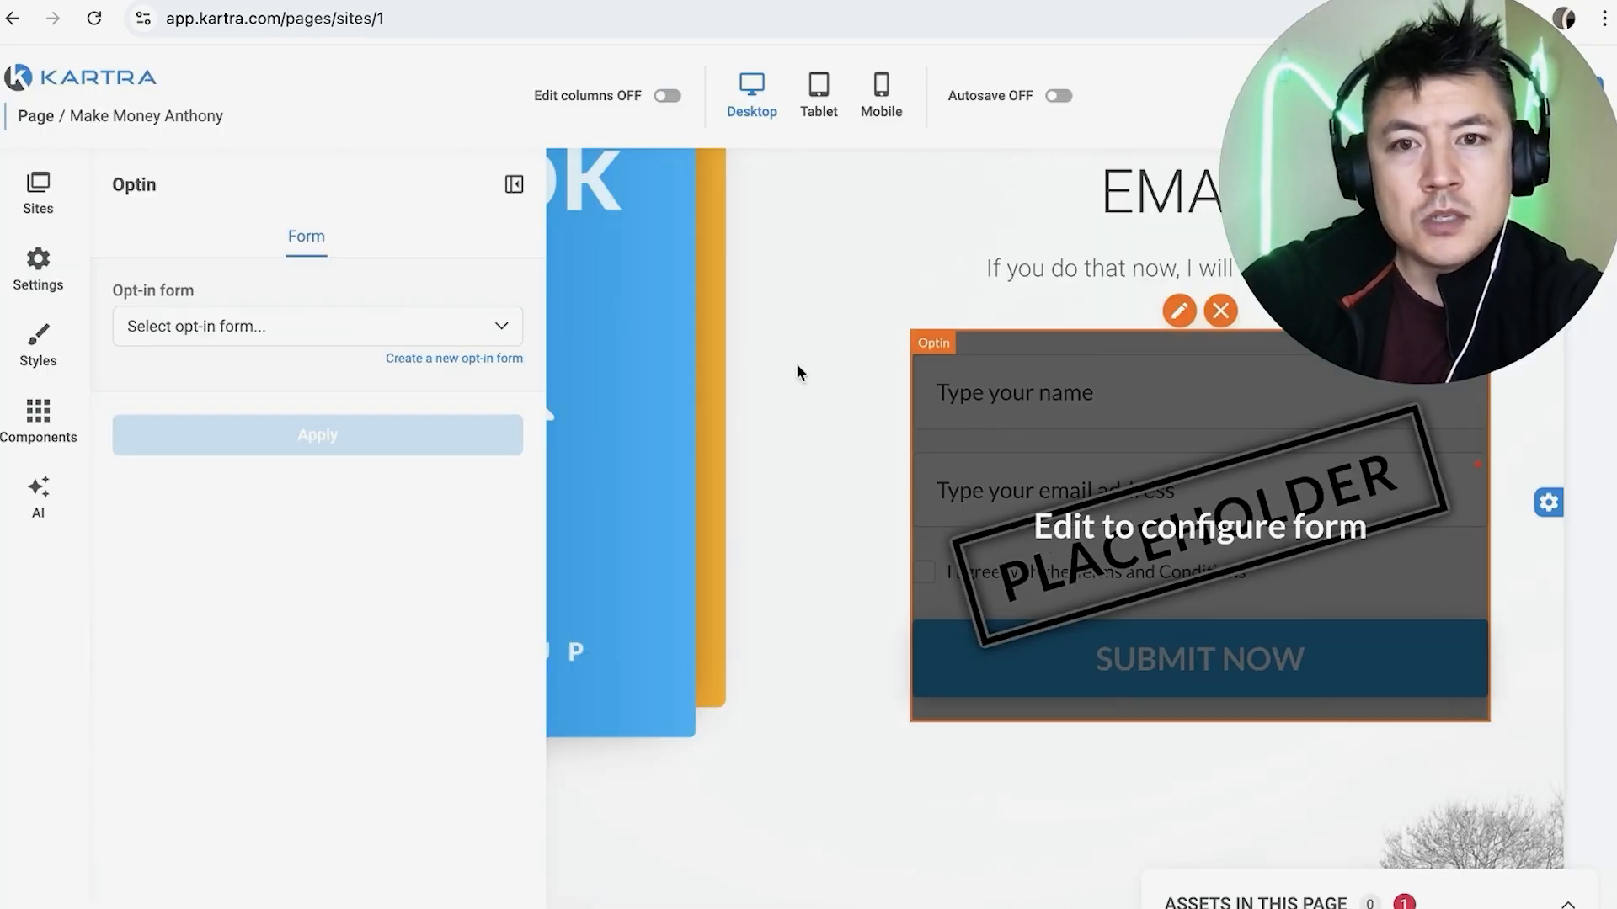
pyautogui.click(815, 370)
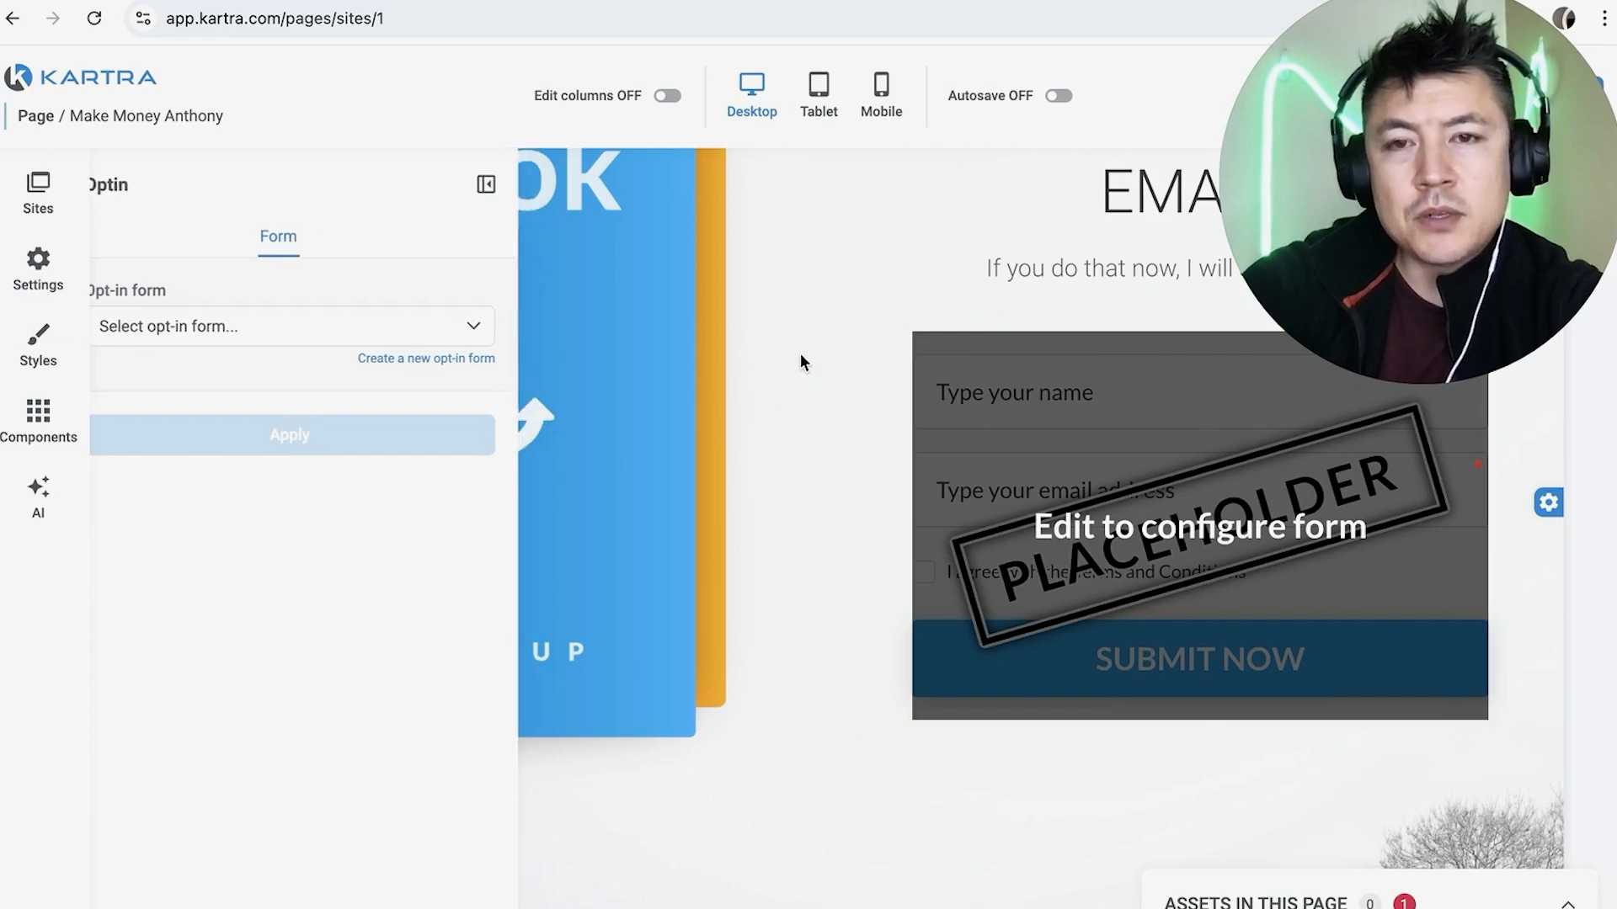
# Step: Upload the photo IMG_8183 to the image library and apply it in place of the book mockup image
pyautogui.scroll(-2, 784, 270)
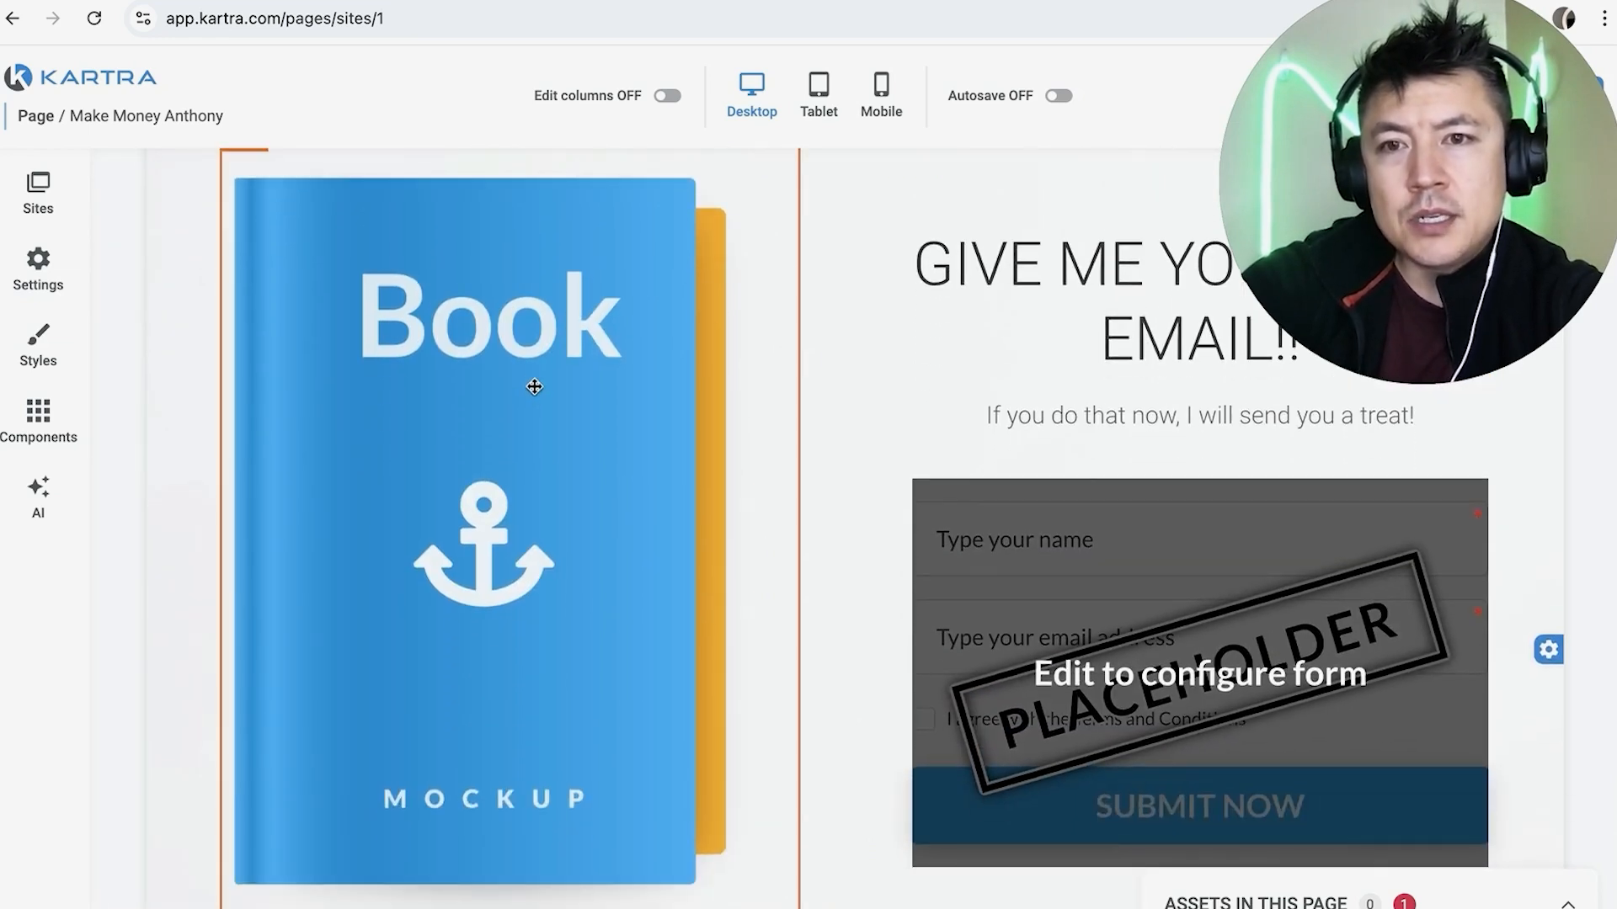
pyautogui.scroll(3, 487, 389)
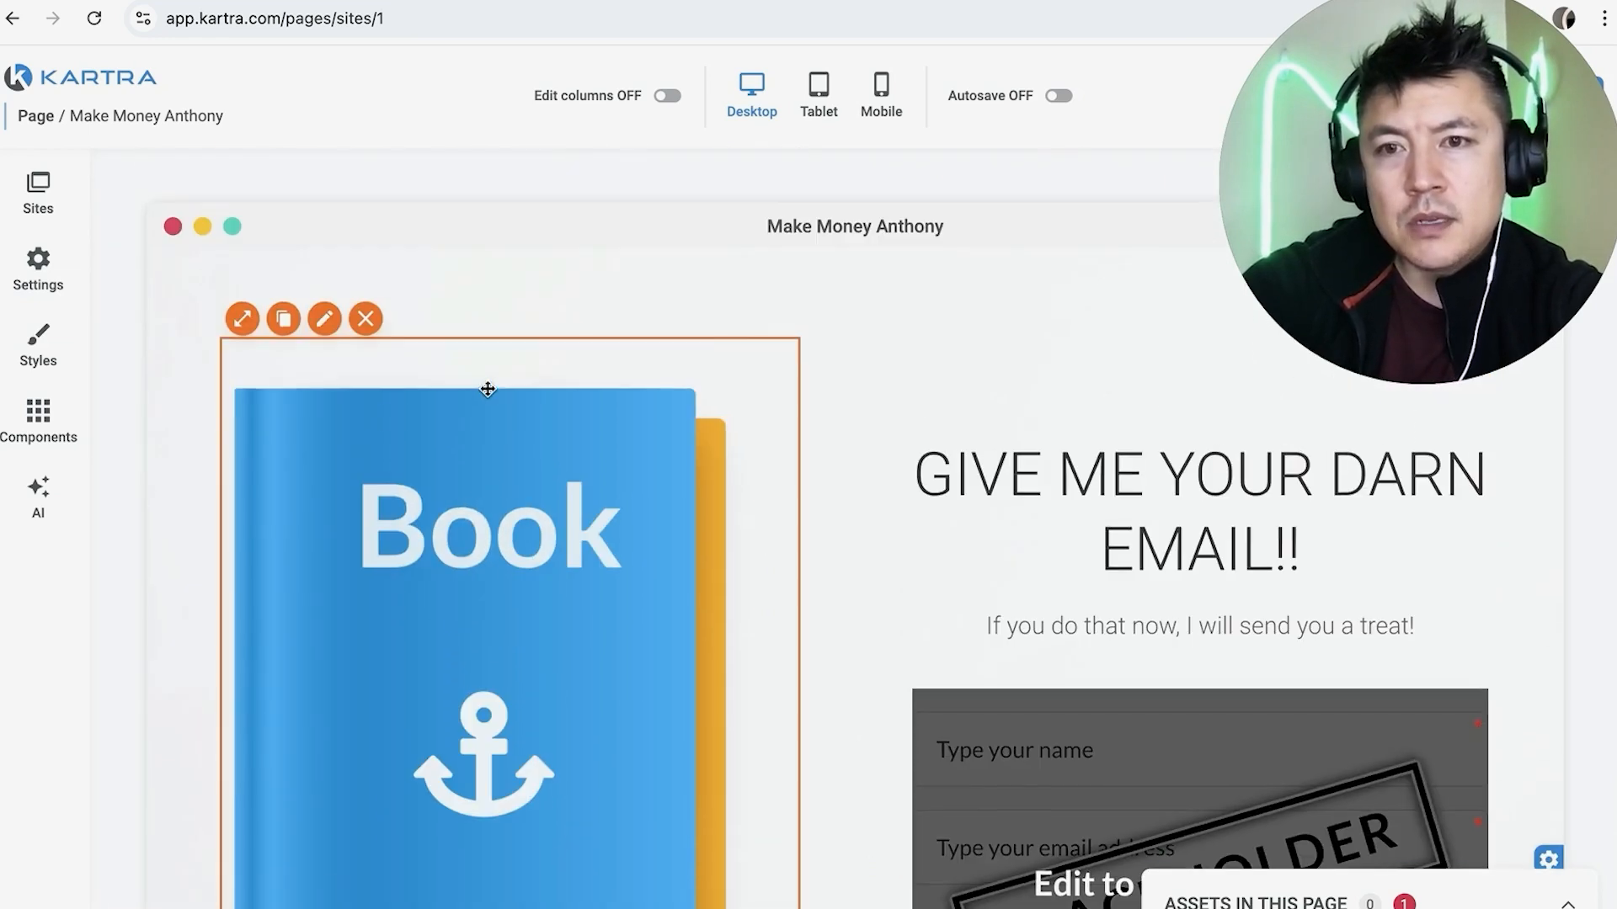
pyautogui.click(325, 310)
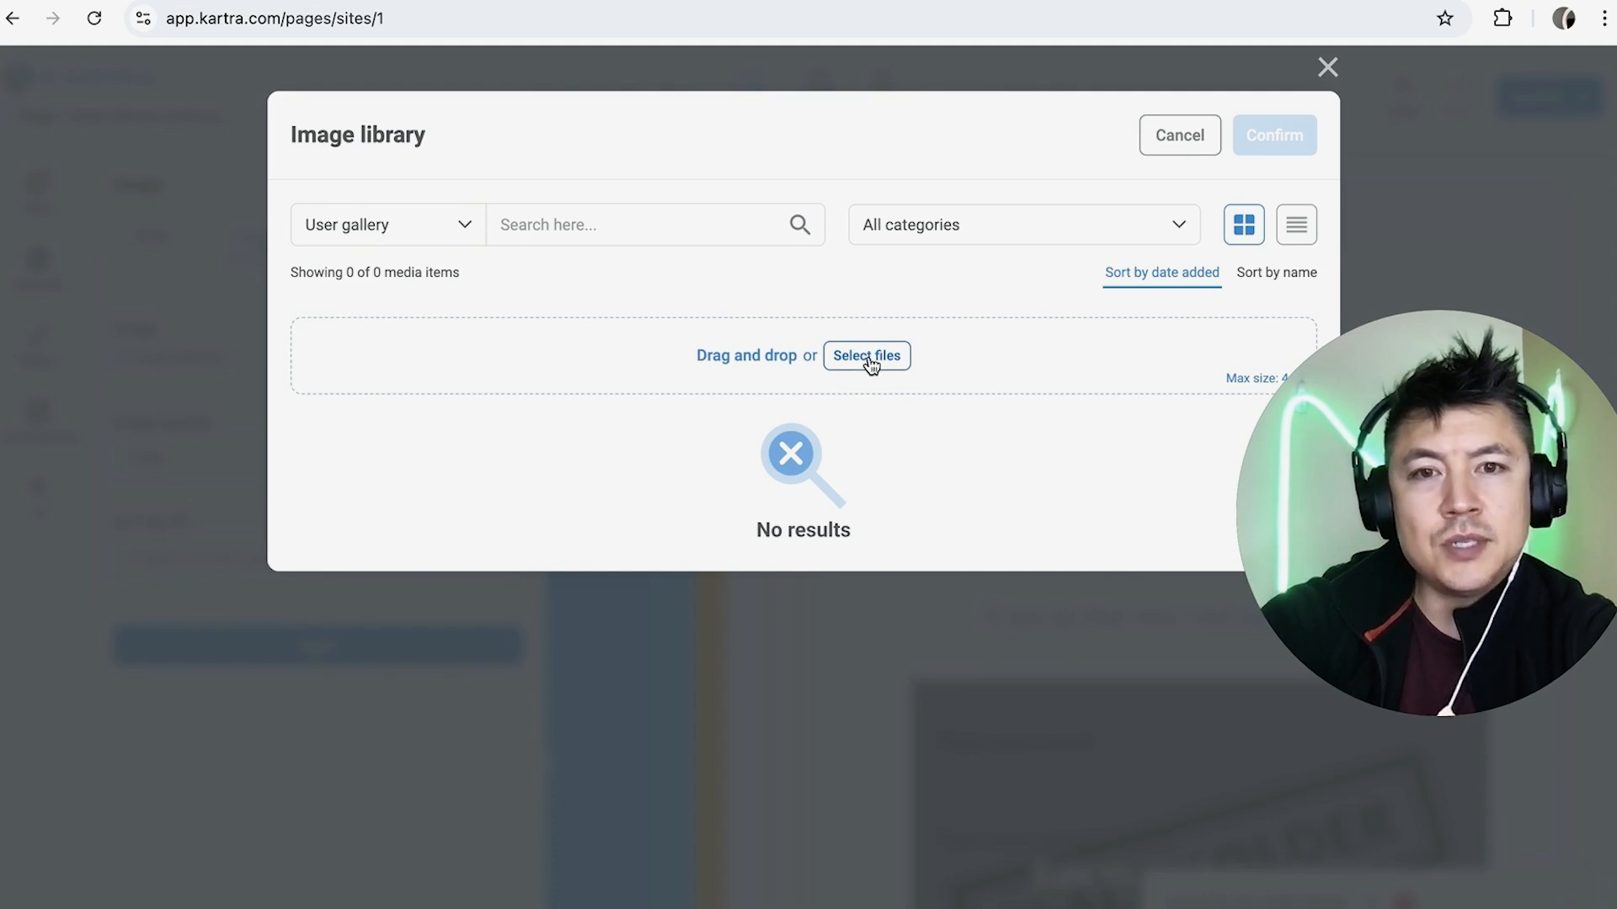
pyautogui.click(869, 356)
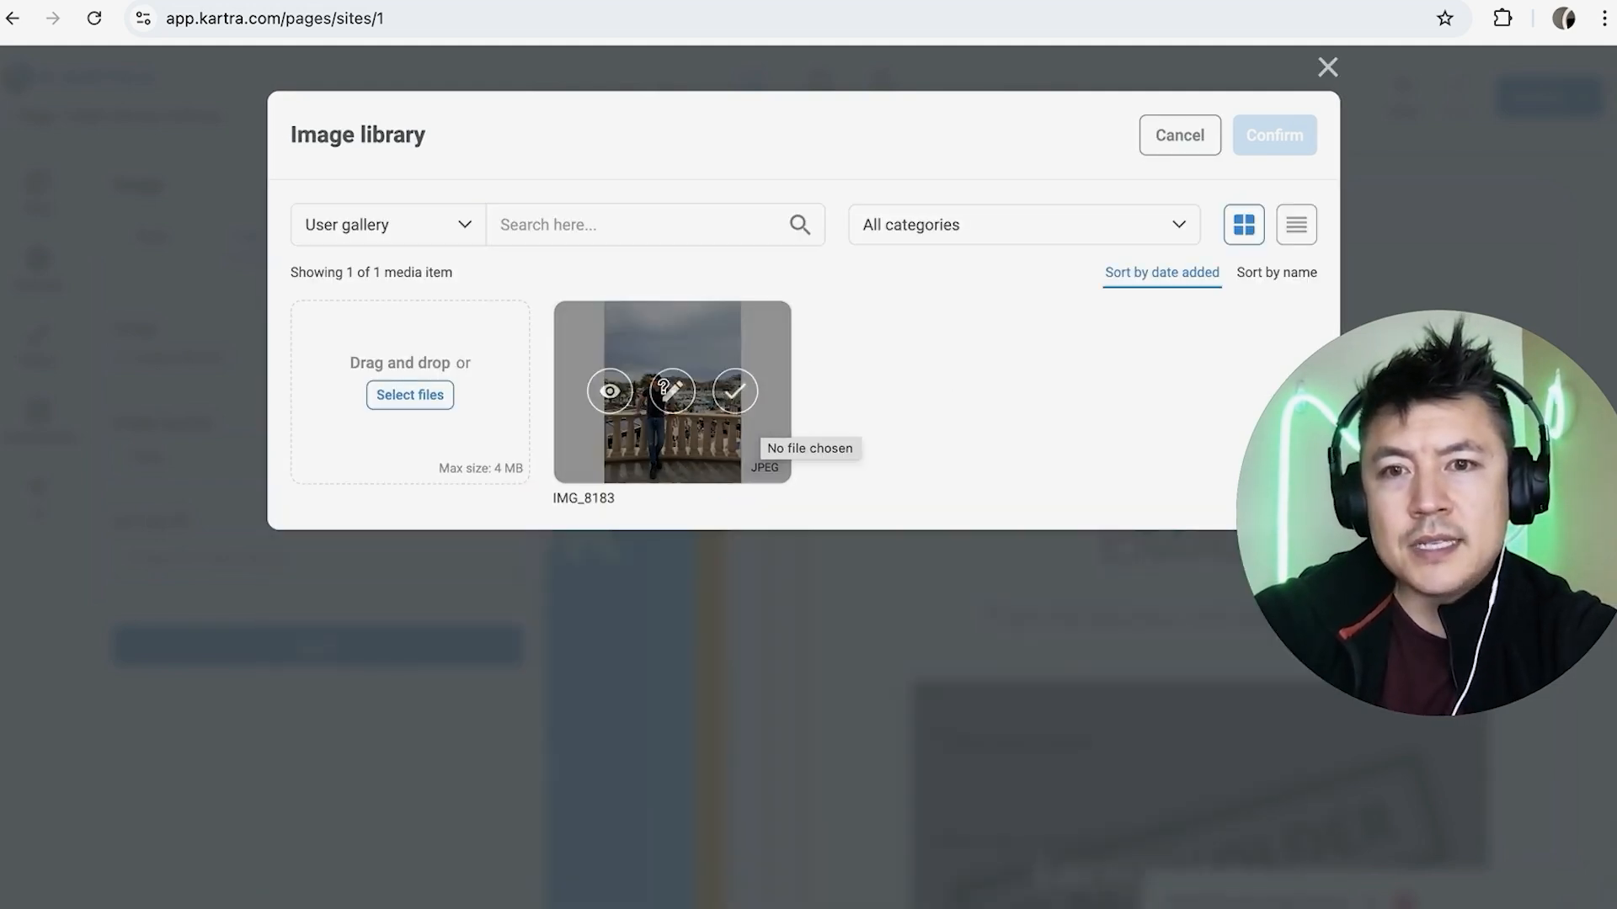
pyautogui.moveTo(739, 400)
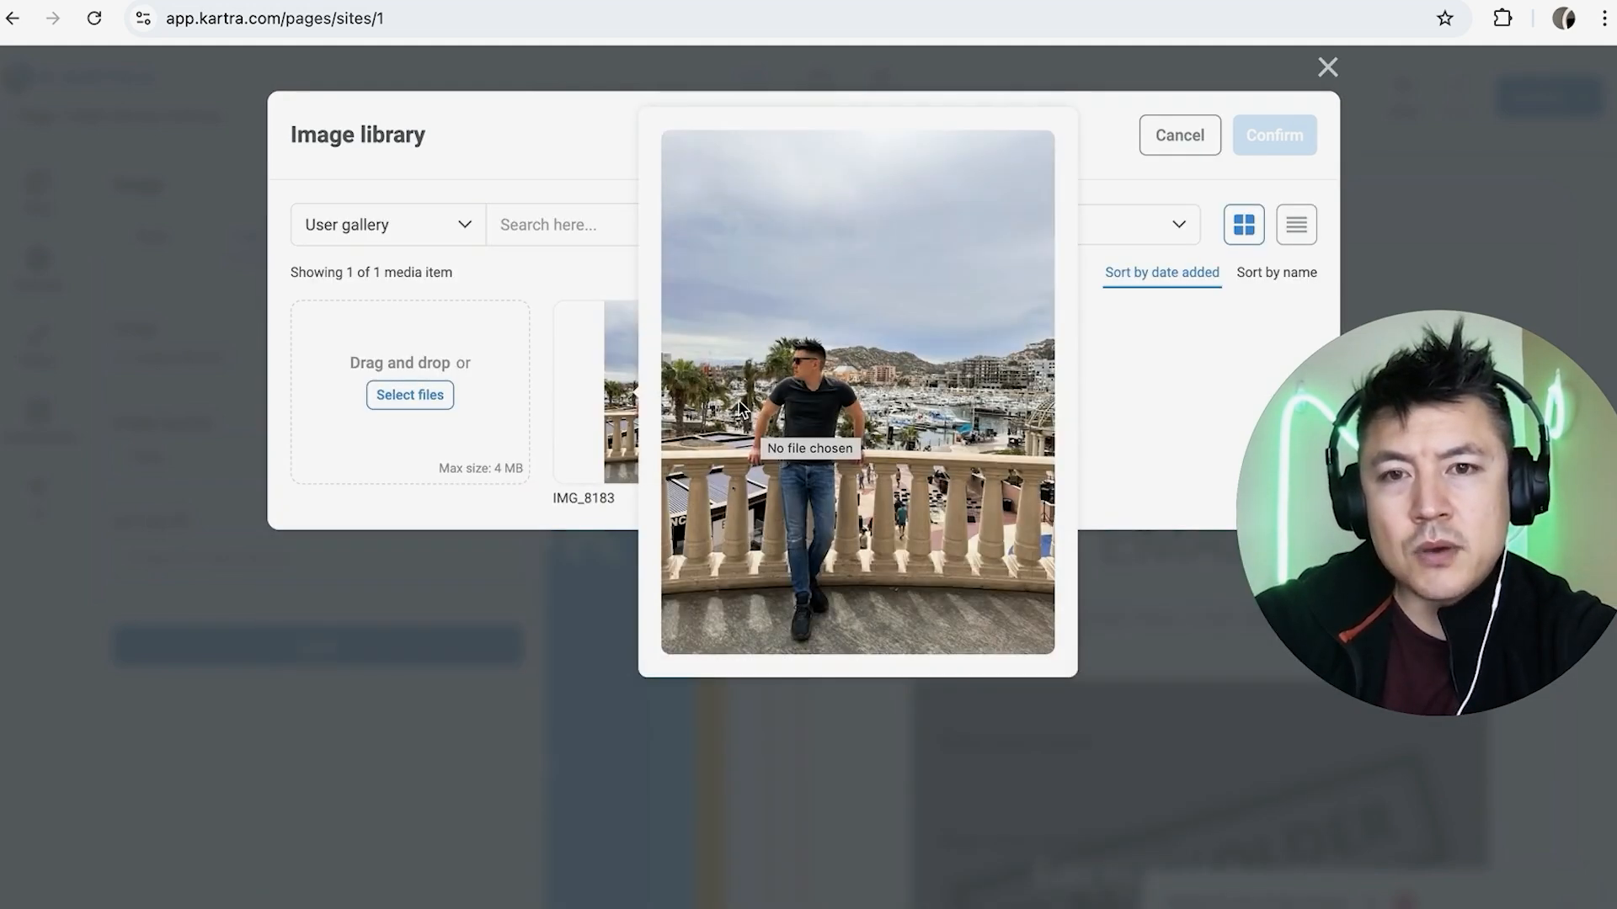
pyautogui.click(735, 394)
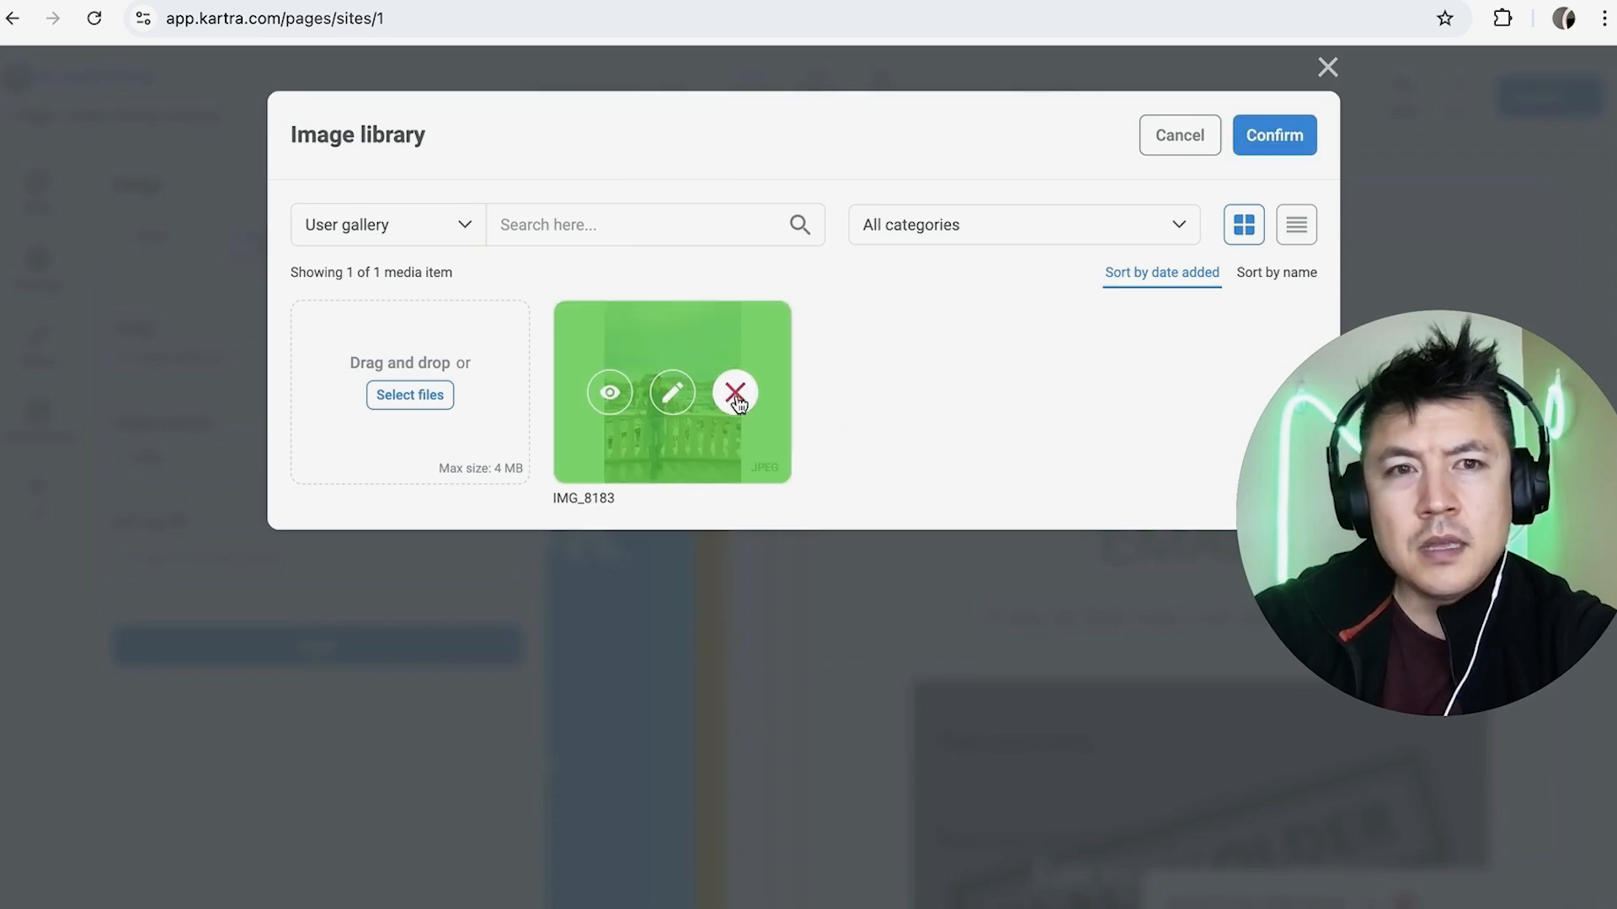
pyautogui.click(1255, 142)
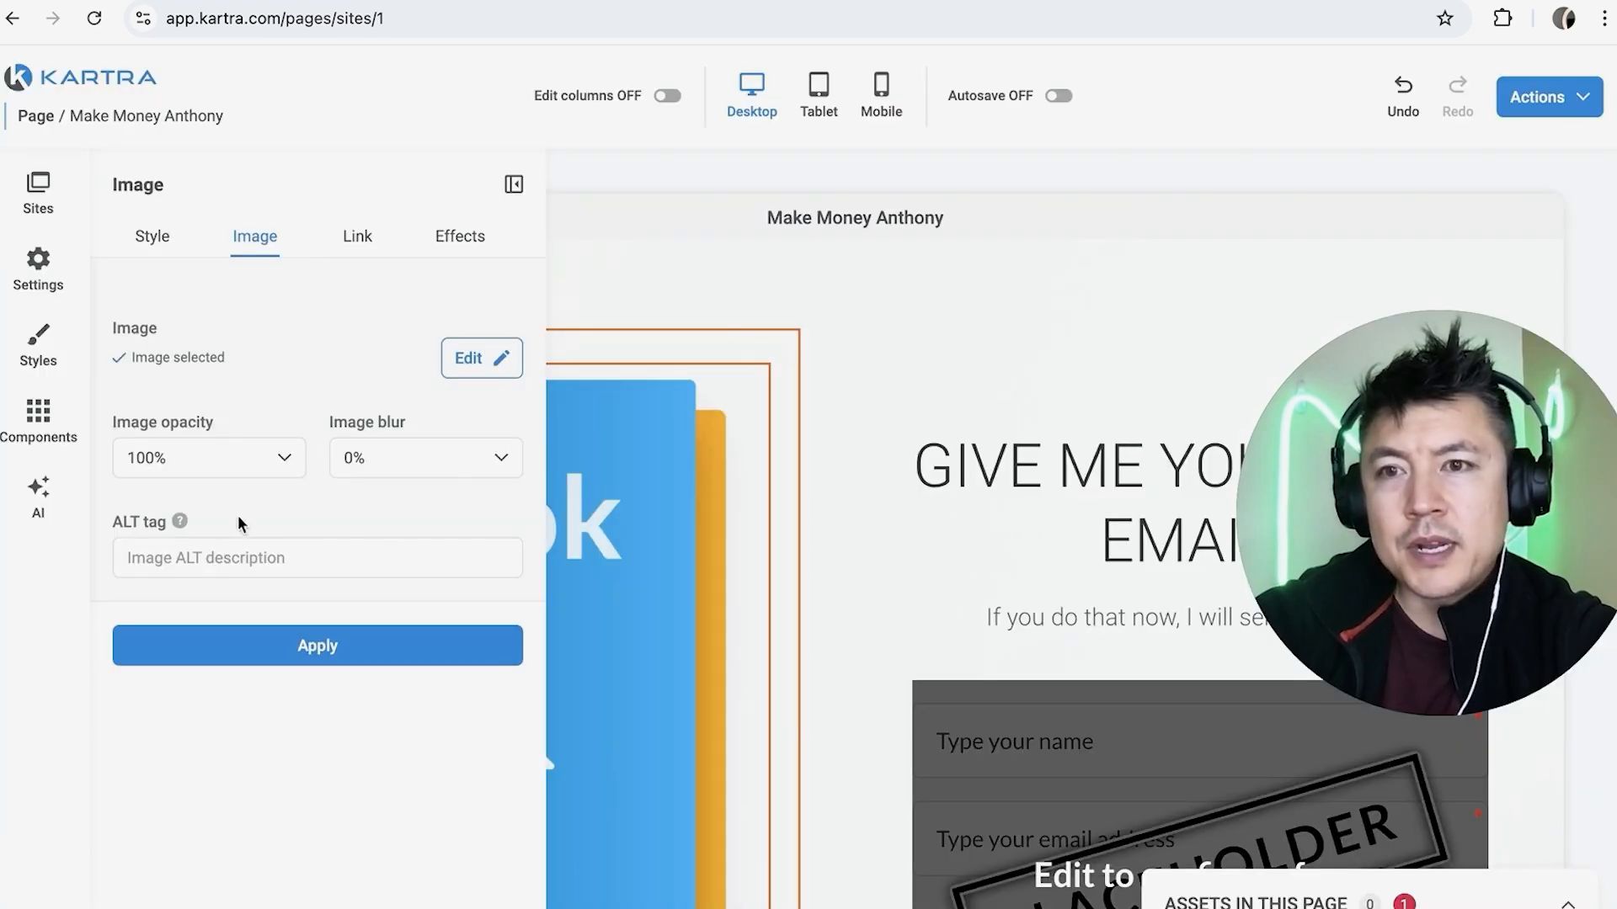
pyautogui.click(317, 646)
# Step: Check the page layout with the new photo in the desktop, tablet and mobile views, ending back in the desktop view
pyautogui.scroll(-5, 830, 539)
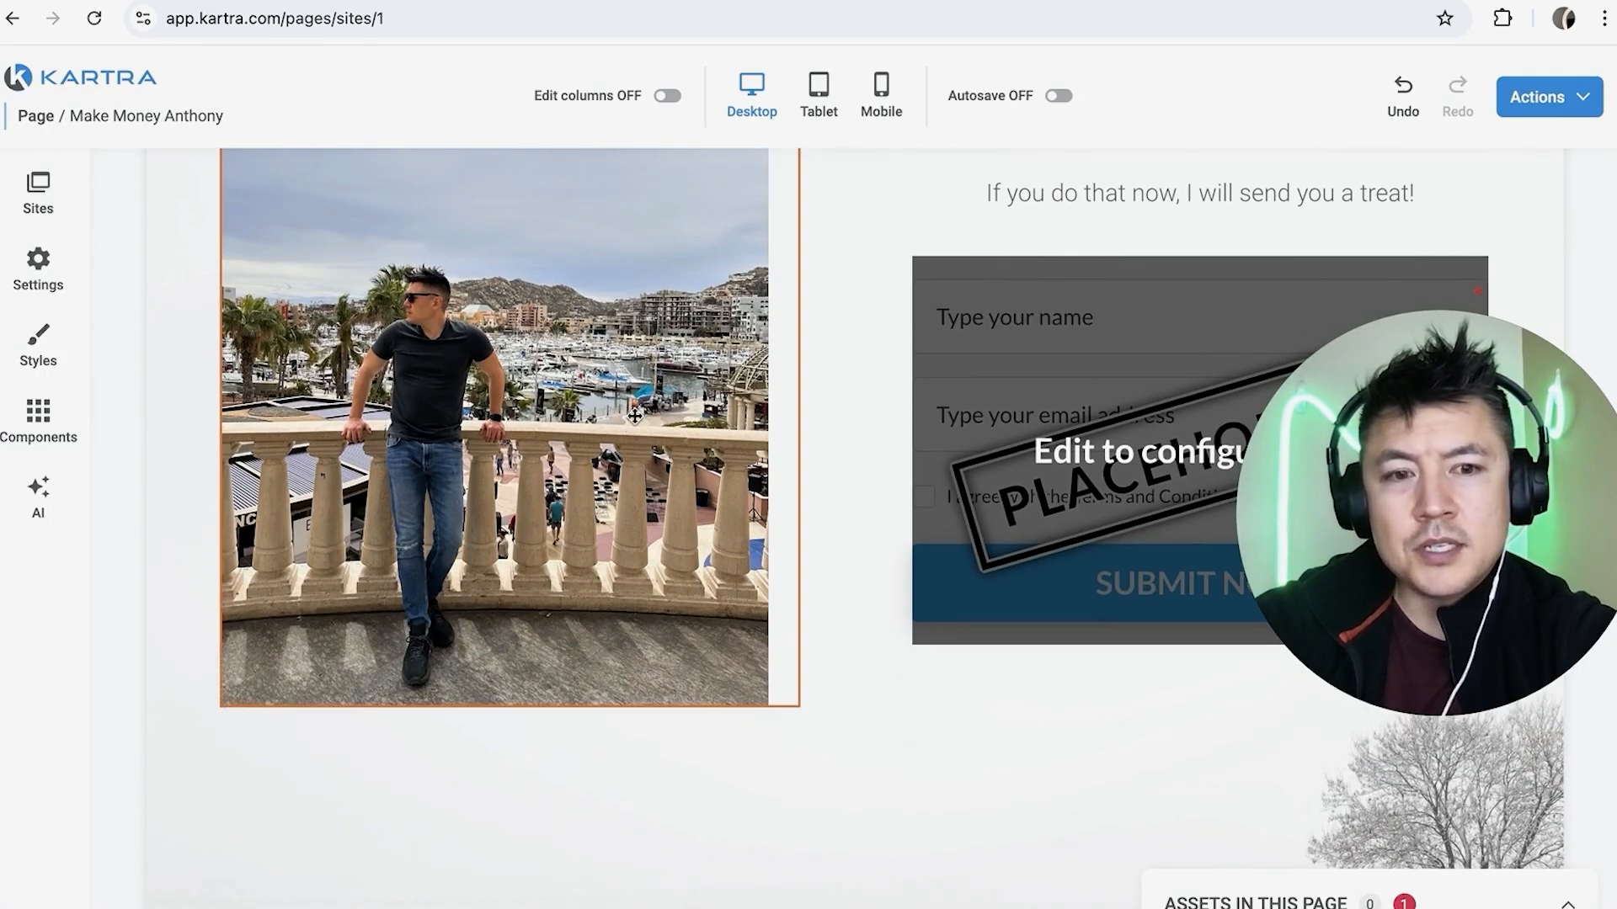
pyautogui.scroll(-2, 733, 492)
pyautogui.scroll(1, 819, 478)
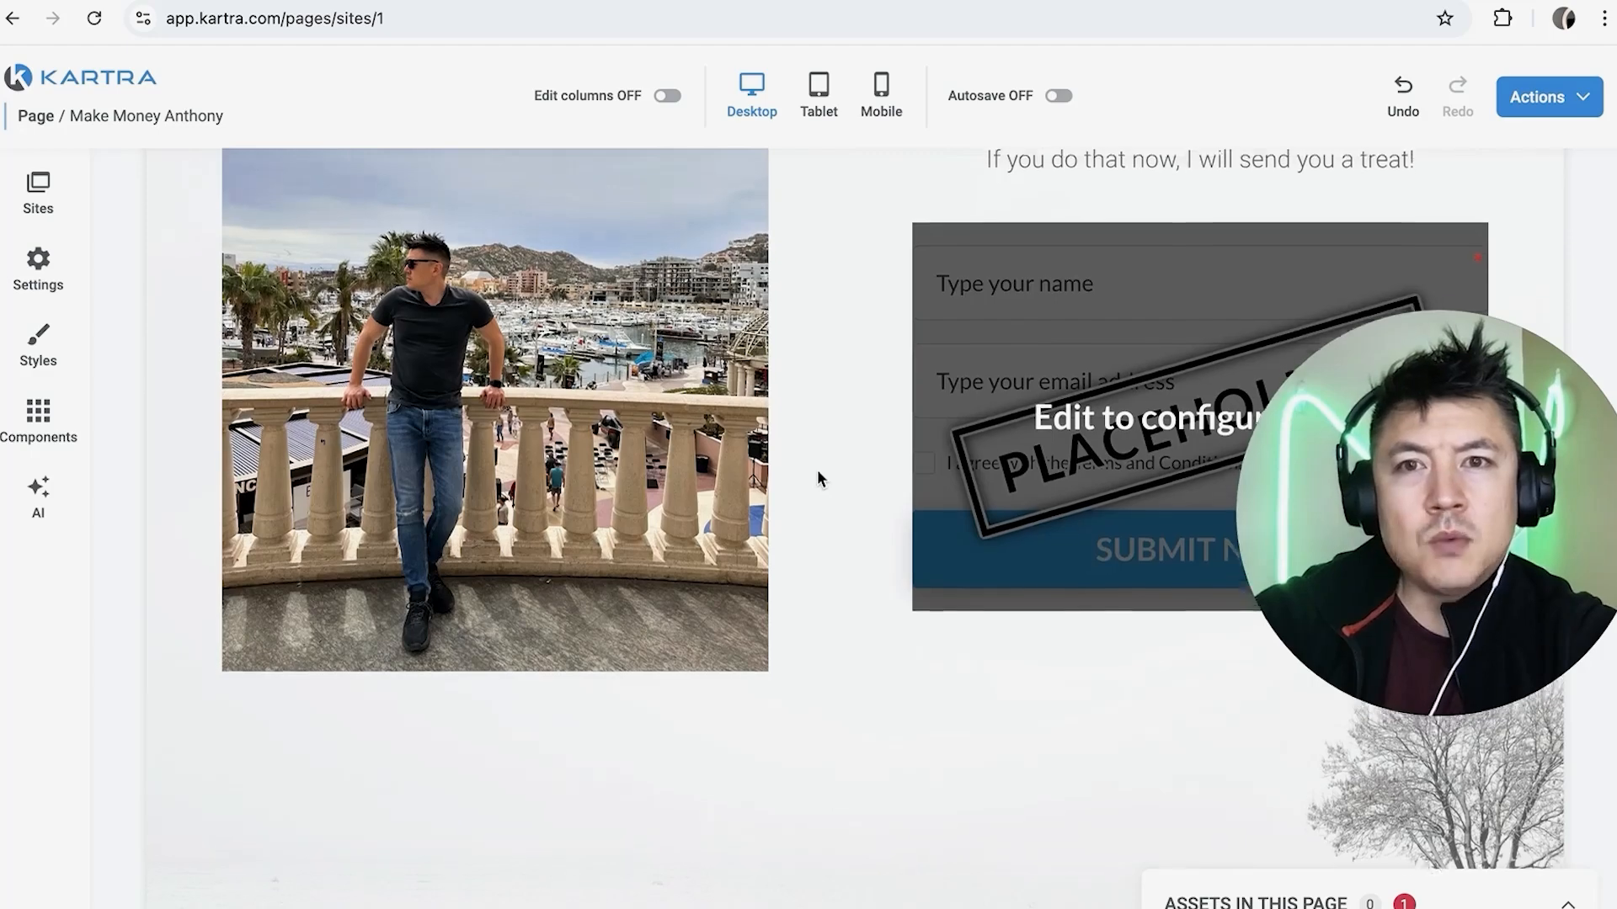
pyautogui.scroll(5, 819, 478)
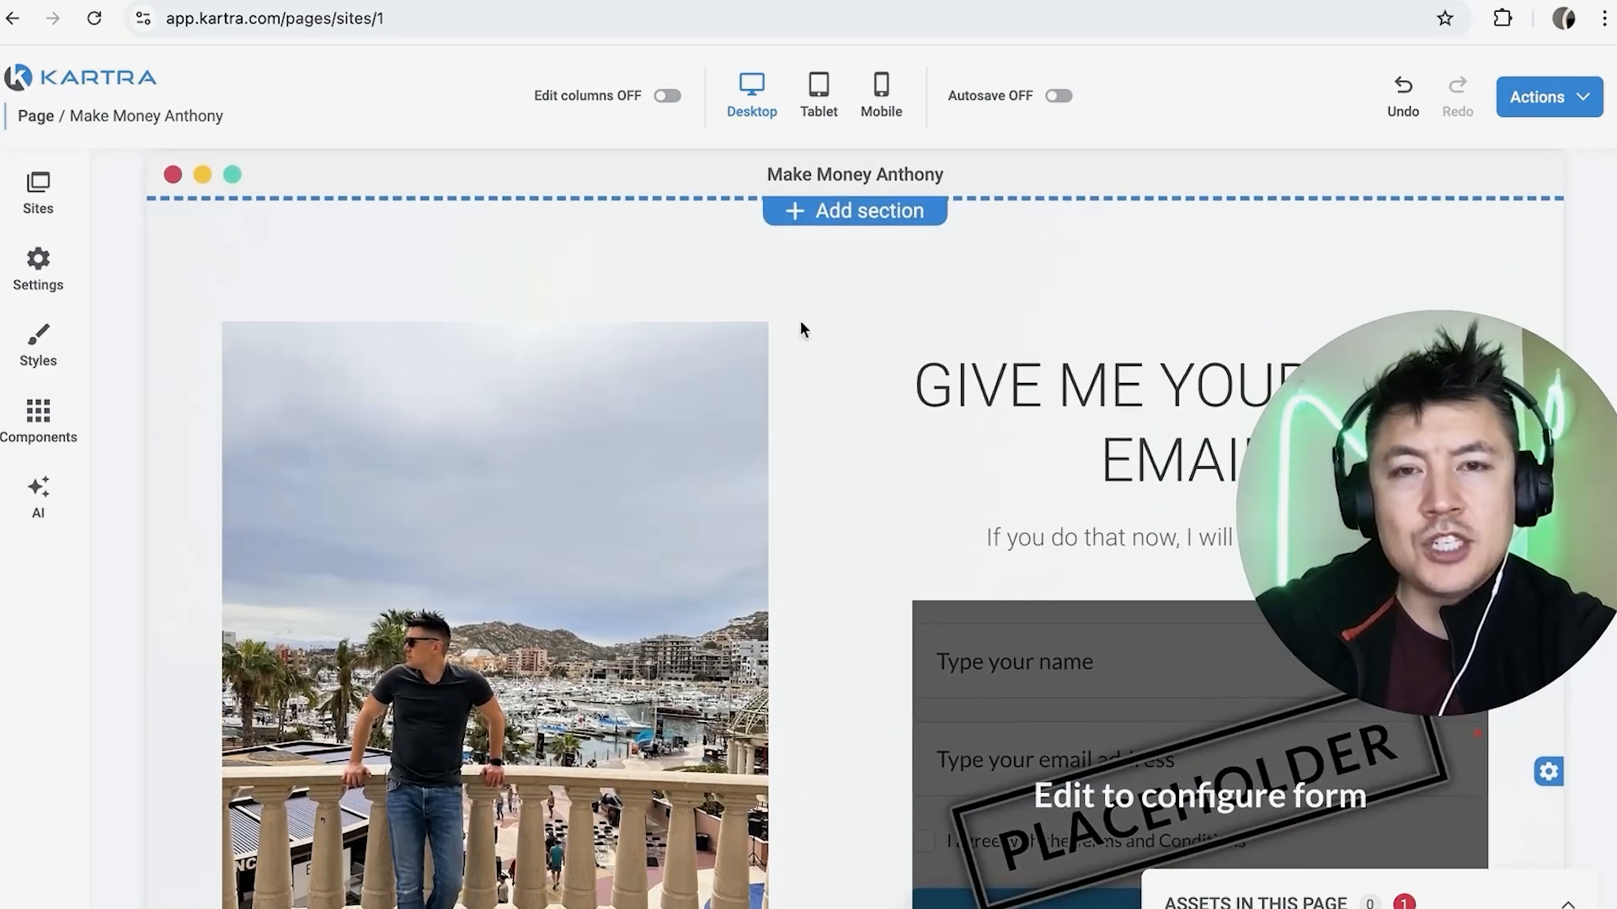
pyautogui.click(818, 88)
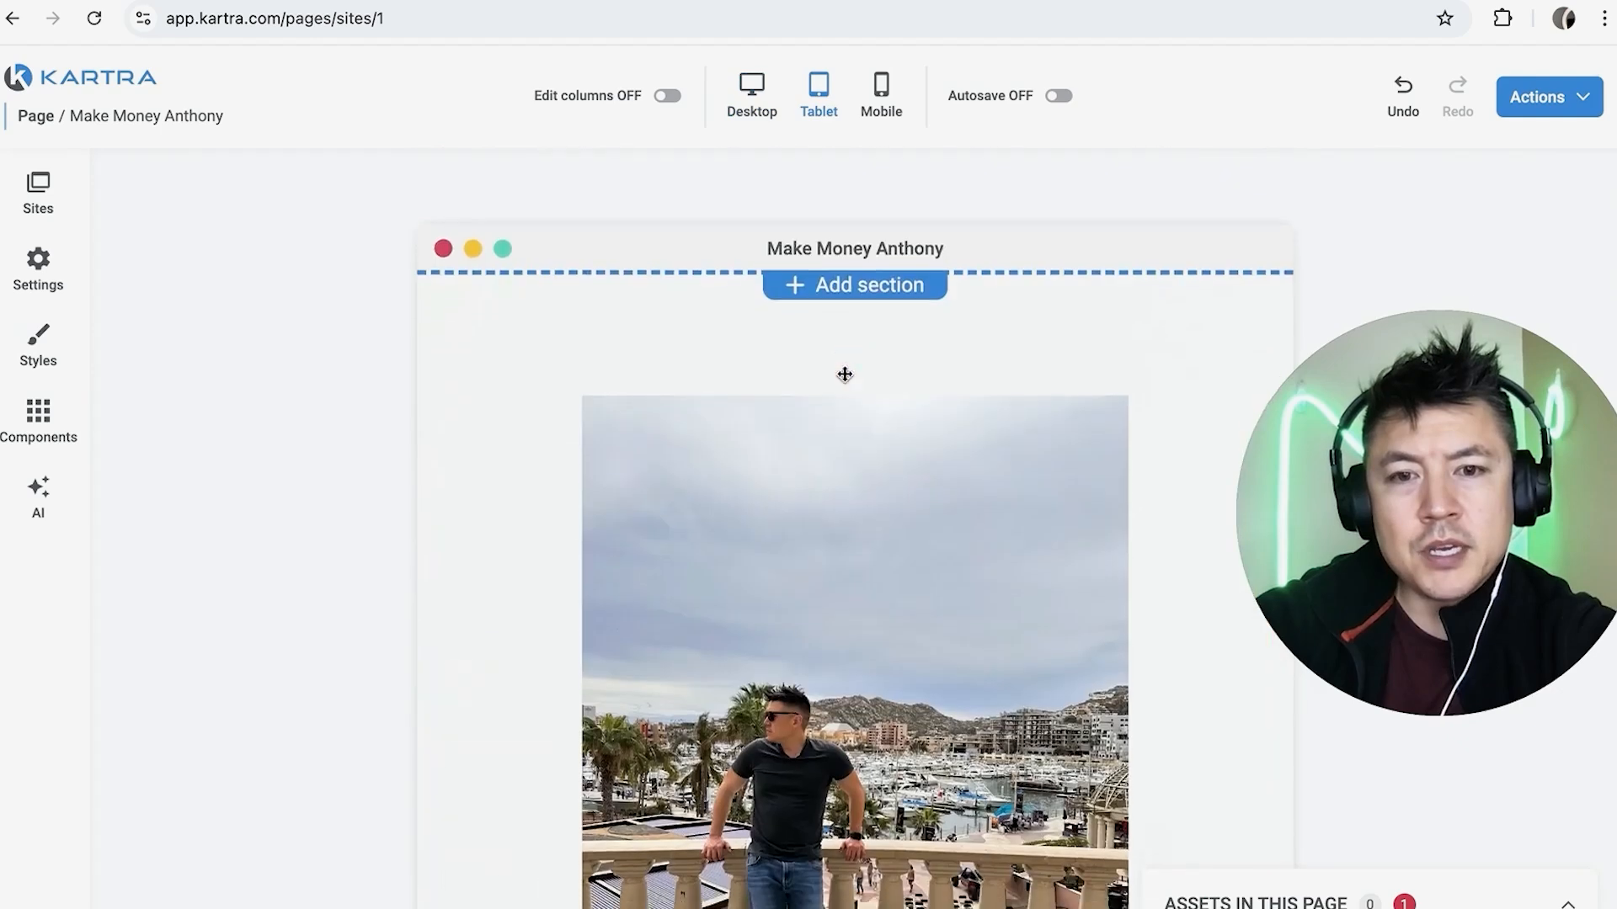
pyautogui.scroll(-10, 844, 375)
pyautogui.scroll(10, 842, 366)
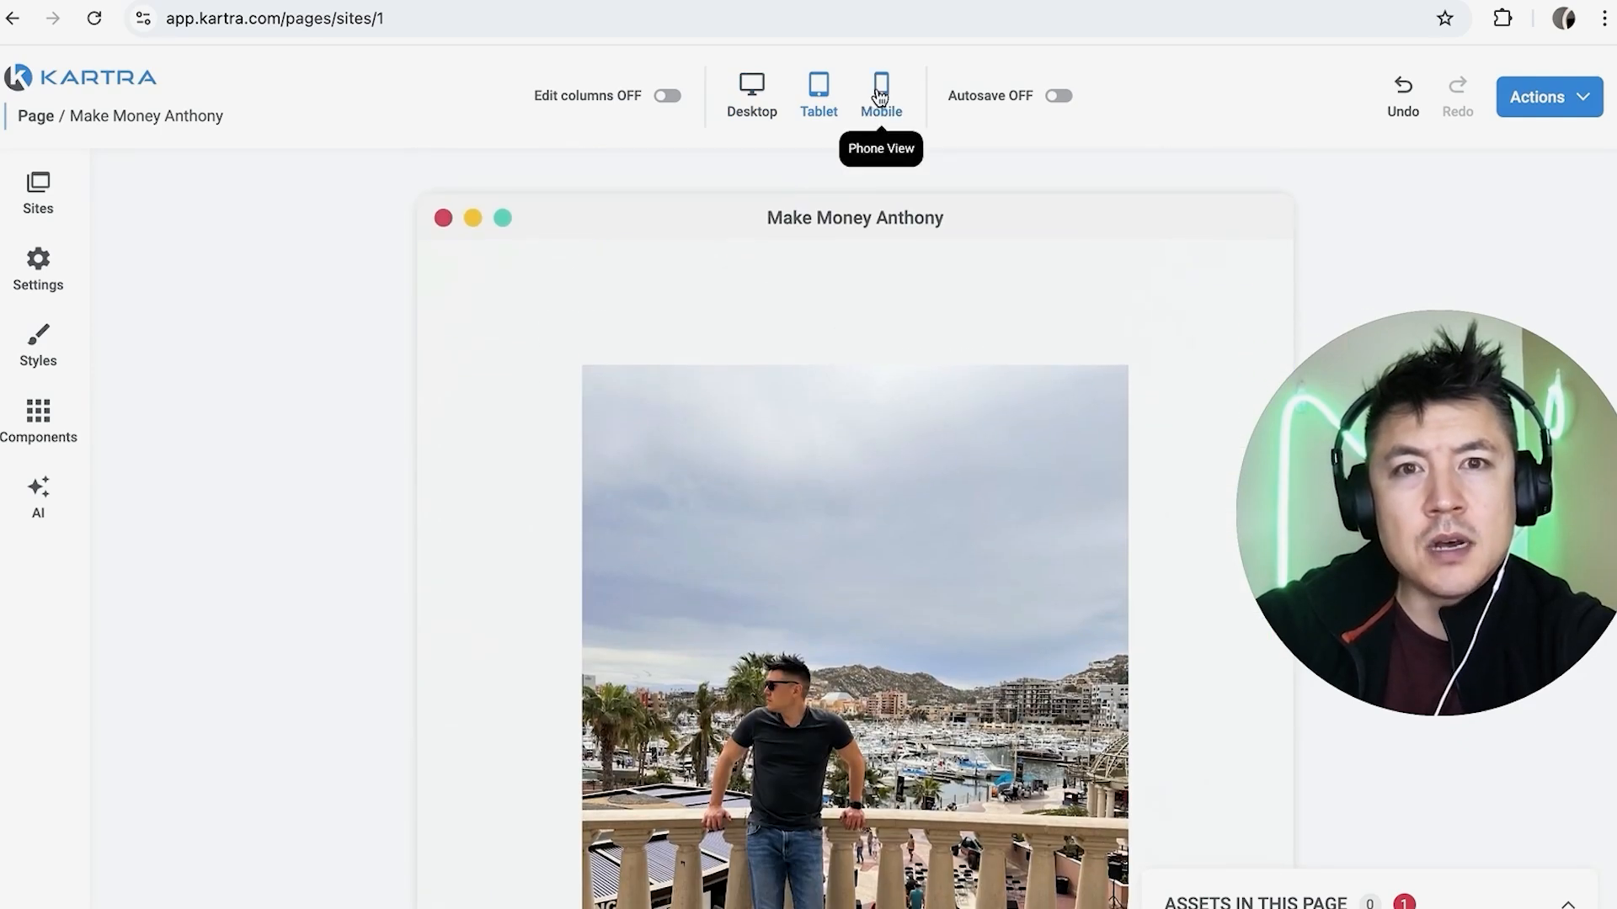
pyautogui.click(882, 88)
pyautogui.scroll(-5, 880, 433)
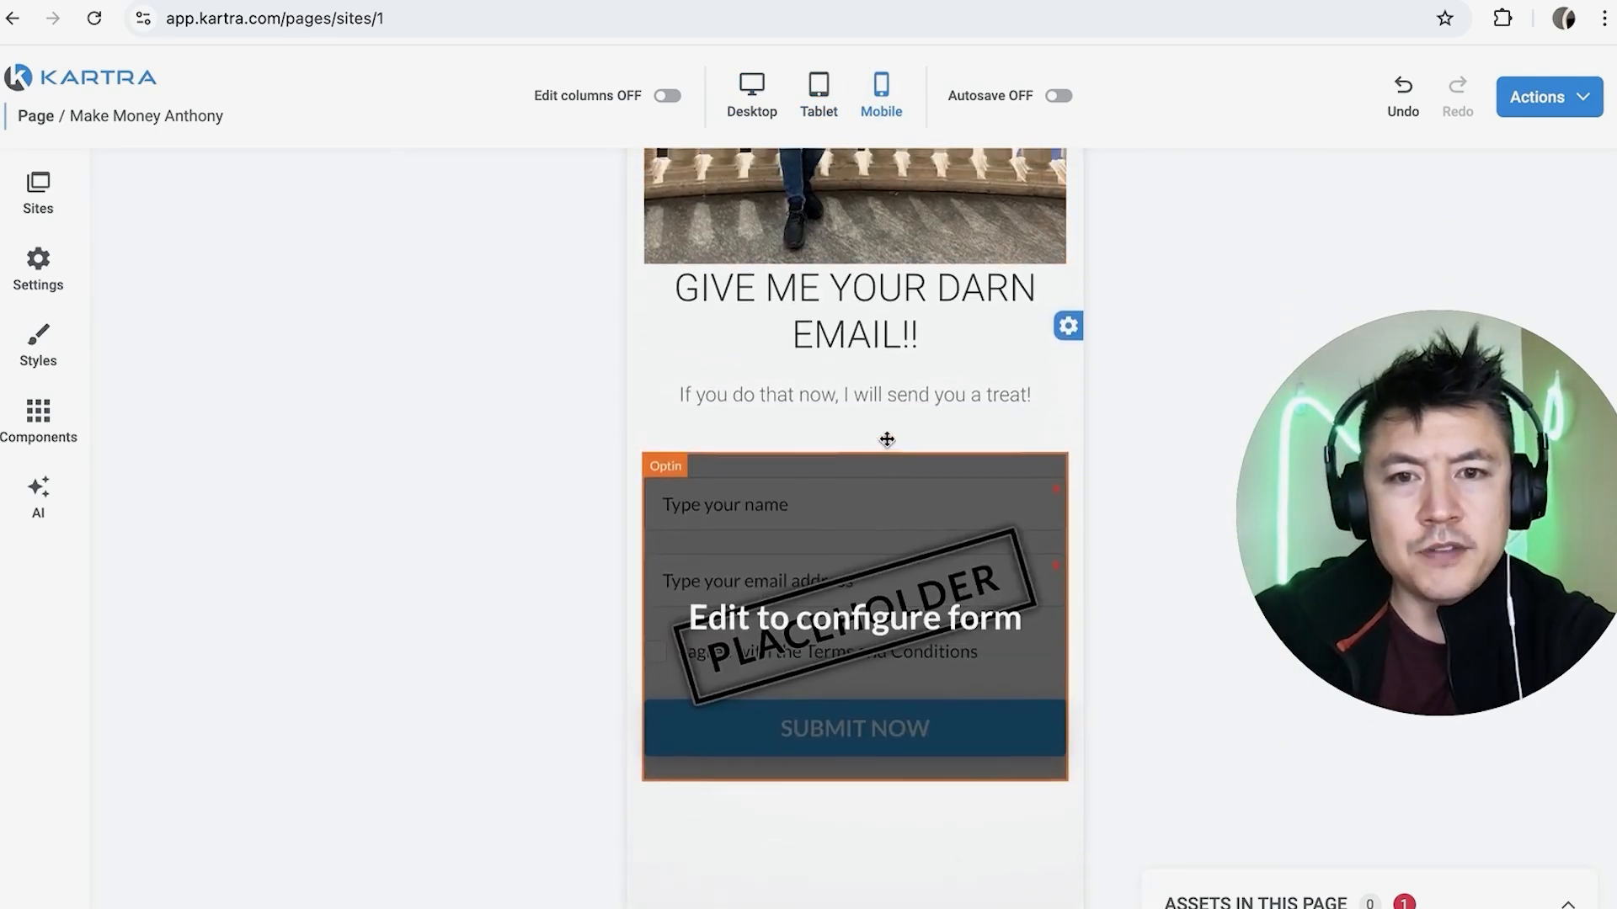
pyautogui.scroll(5, 886, 439)
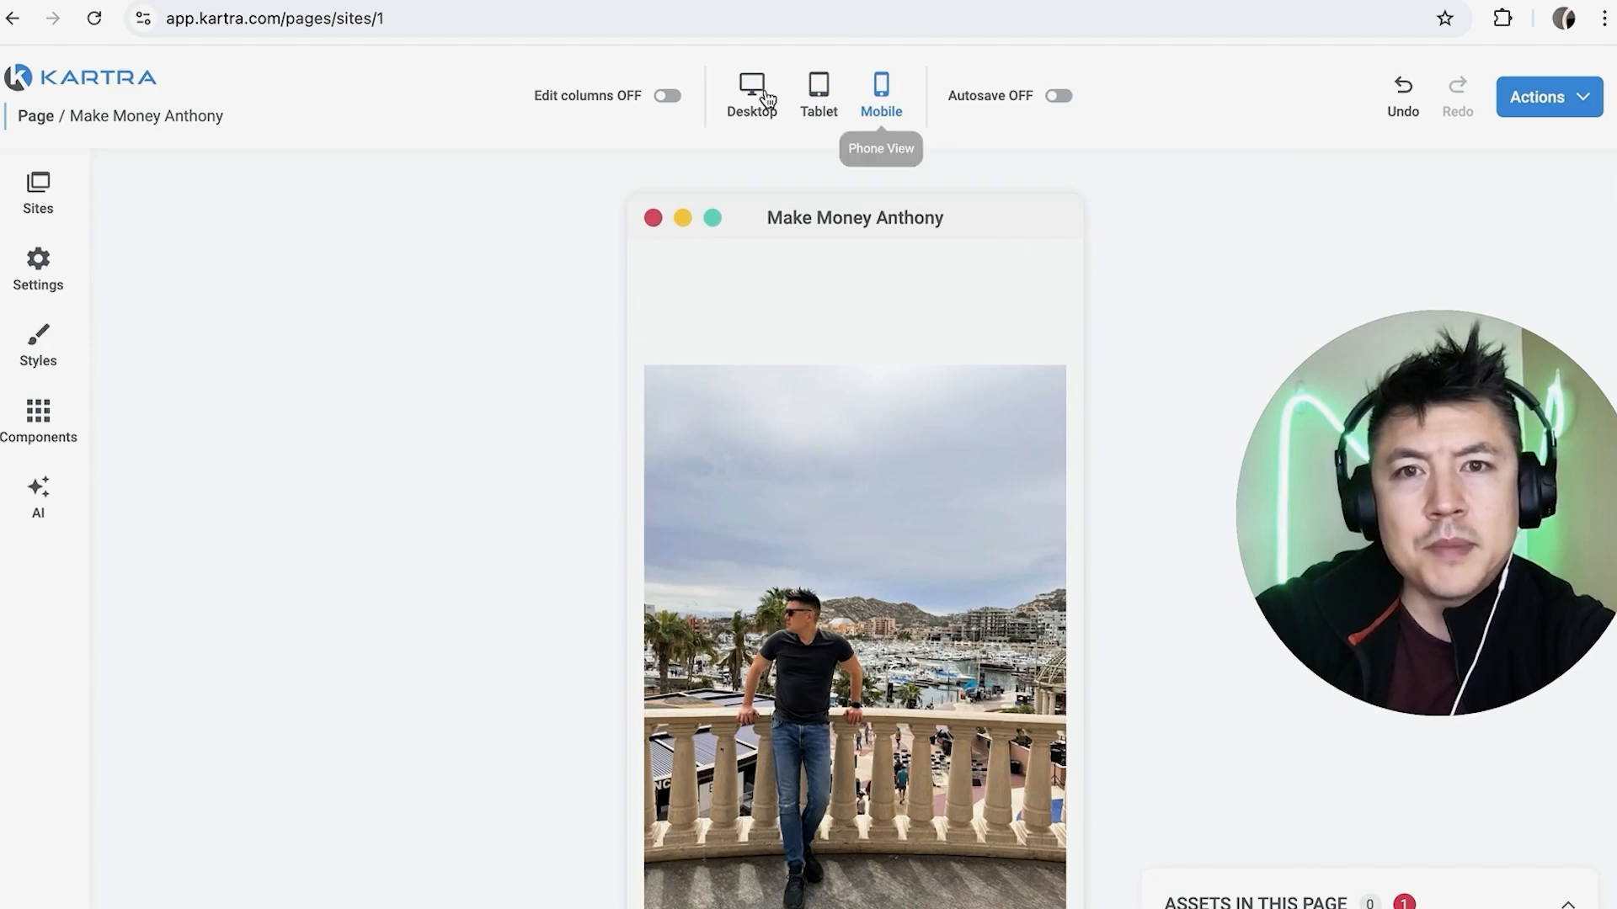
pyautogui.click(762, 96)
pyautogui.scroll(-2, 806, 623)
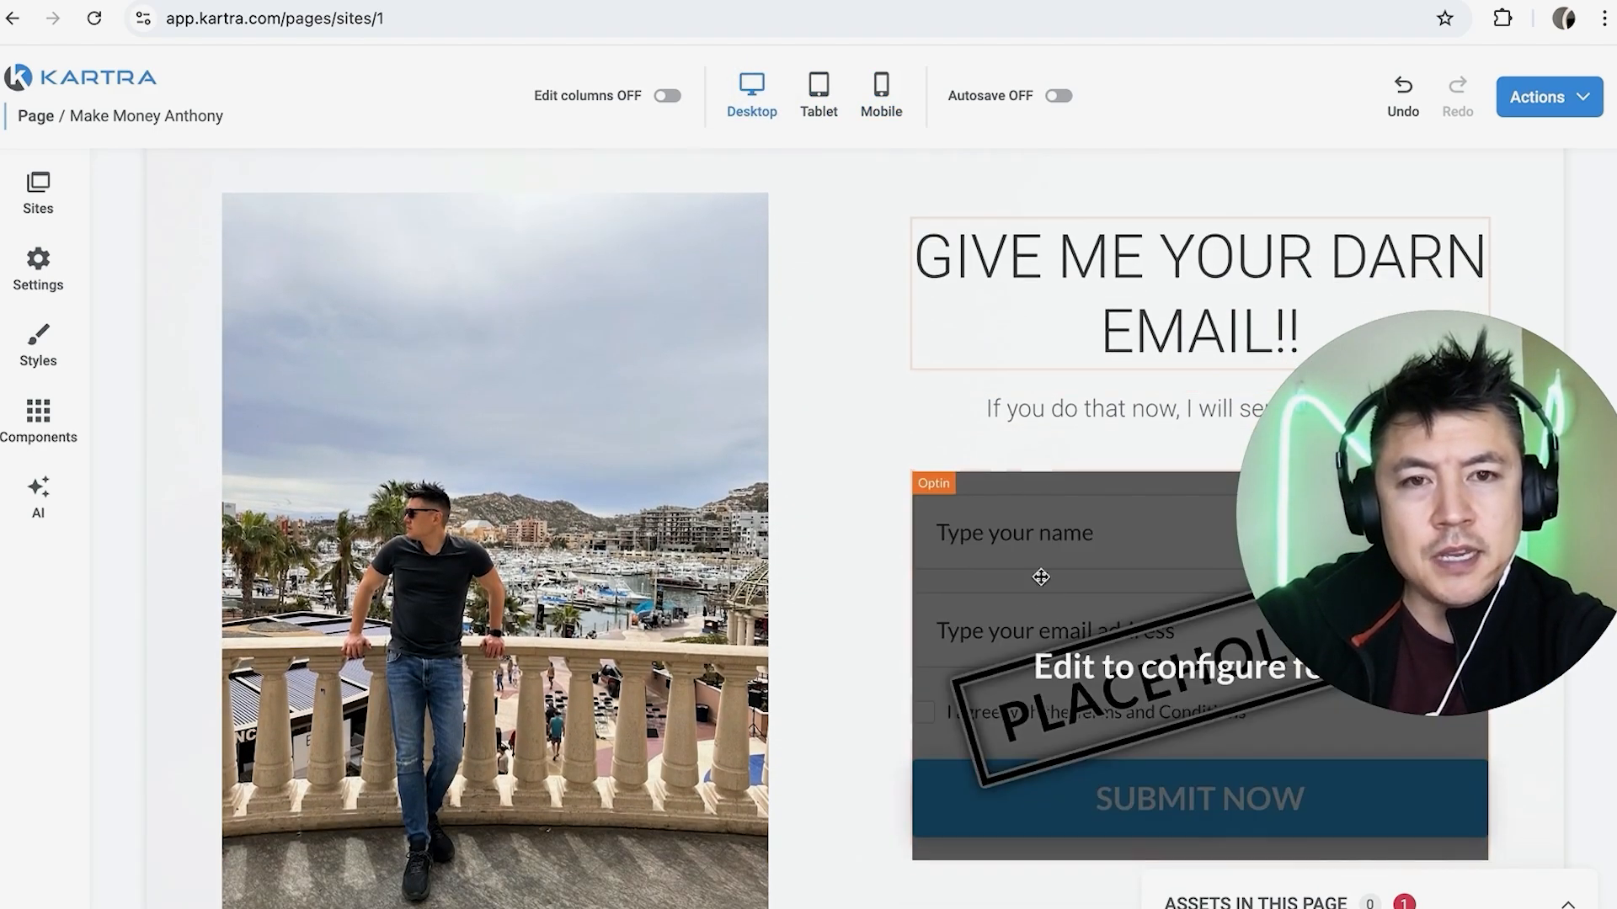
pyautogui.scroll(2, 882, 351)
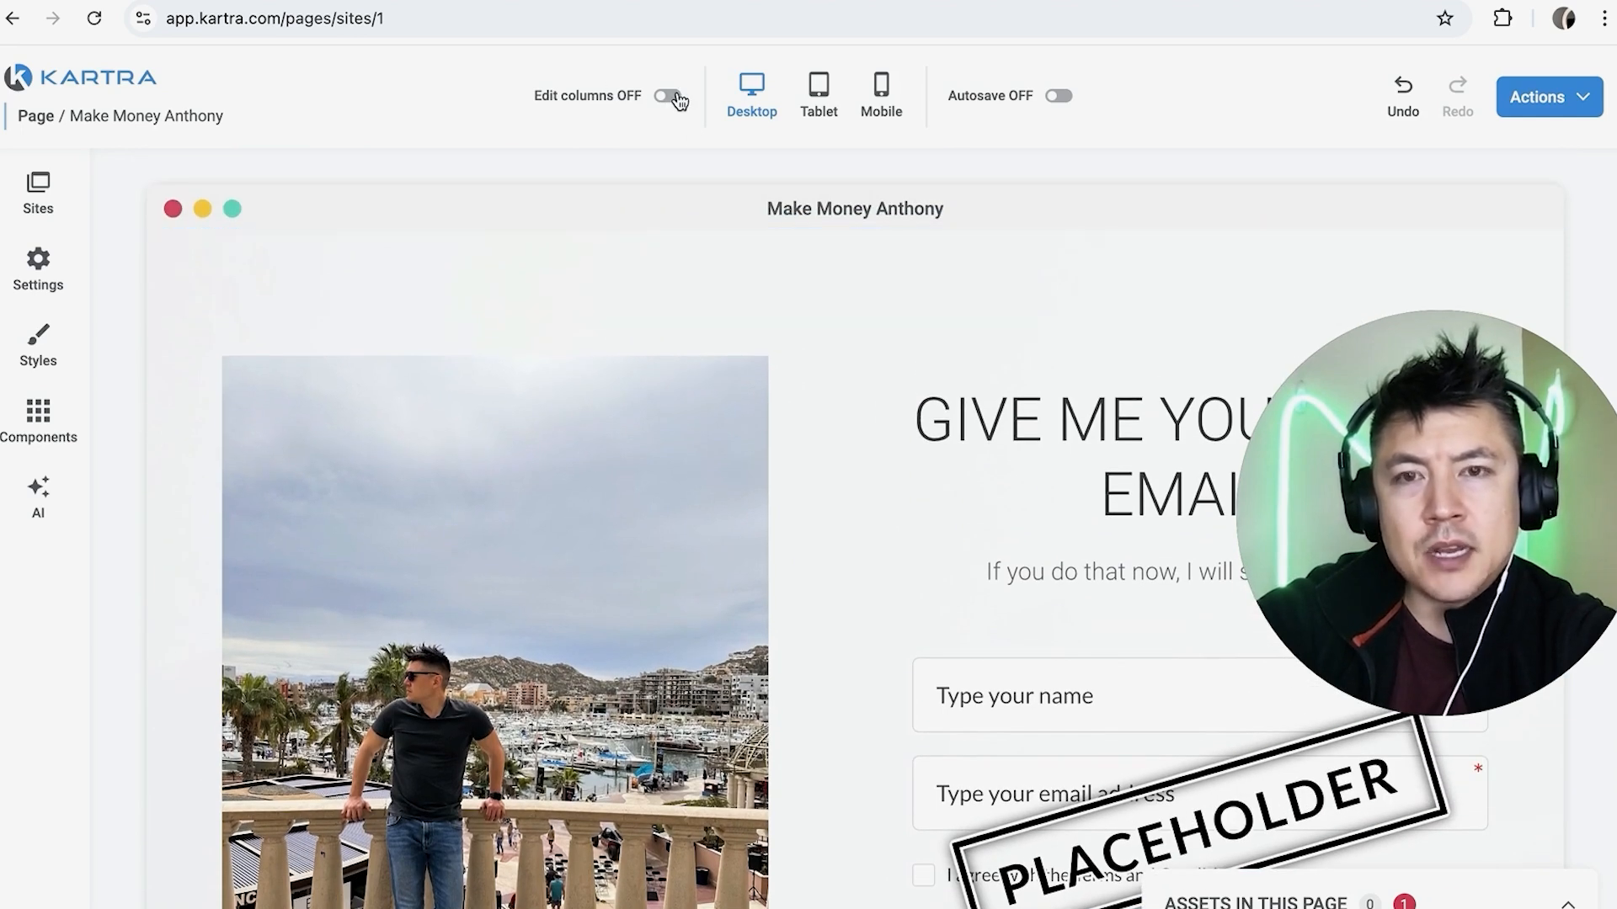
# Step: Turn on column editing and split the photo's column into two 25% columns
pyautogui.click(669, 96)
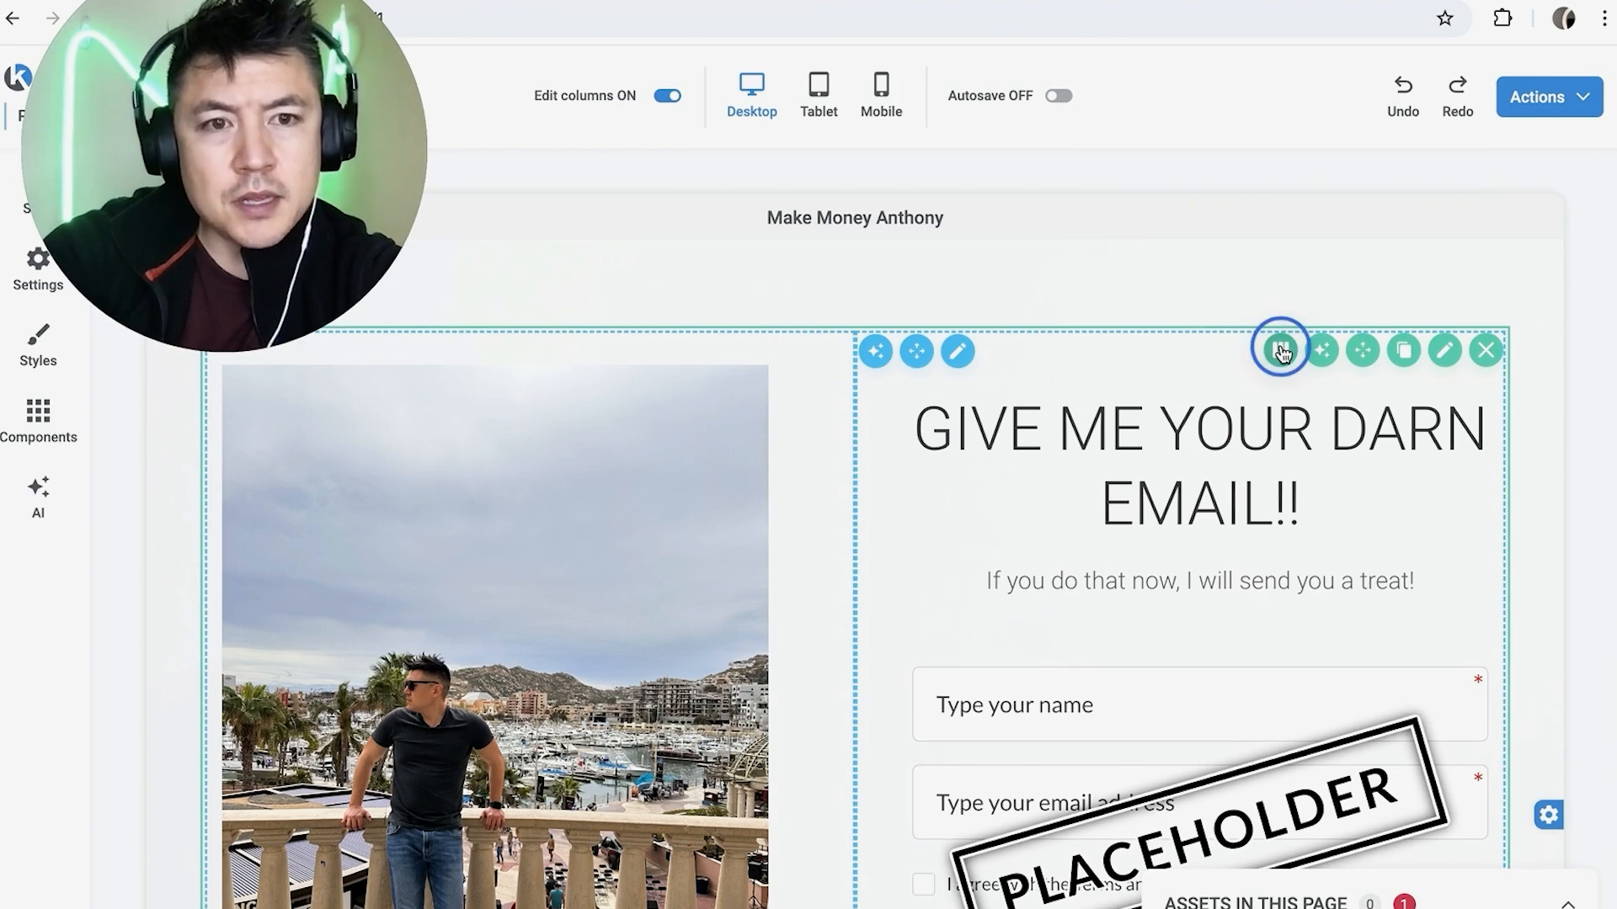
pyautogui.click(1282, 351)
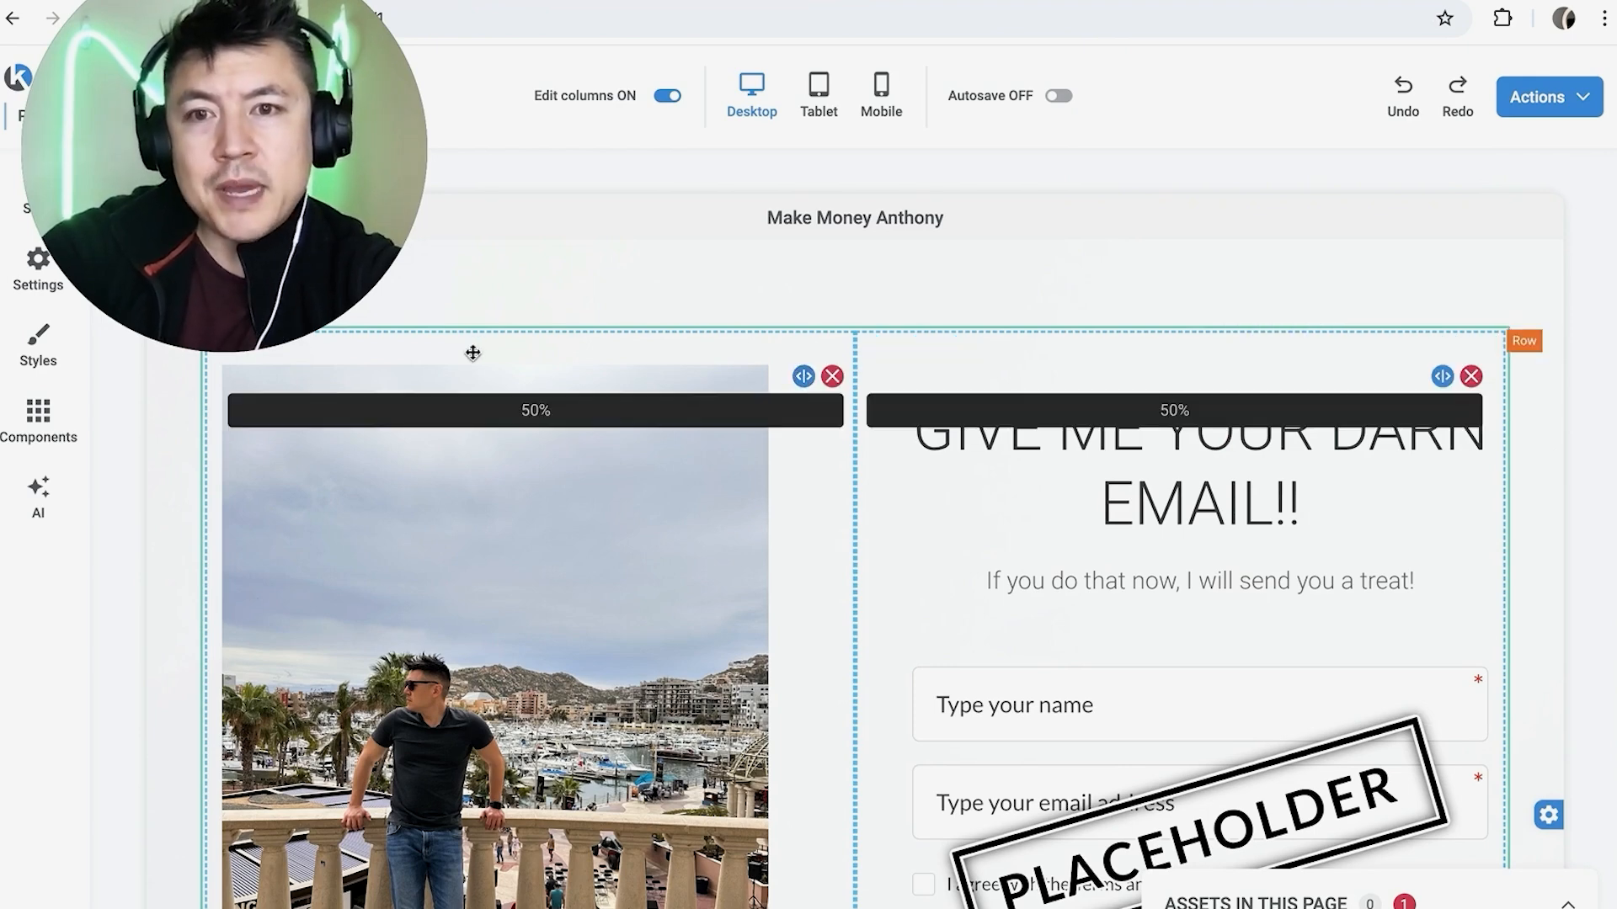
pyautogui.click(805, 377)
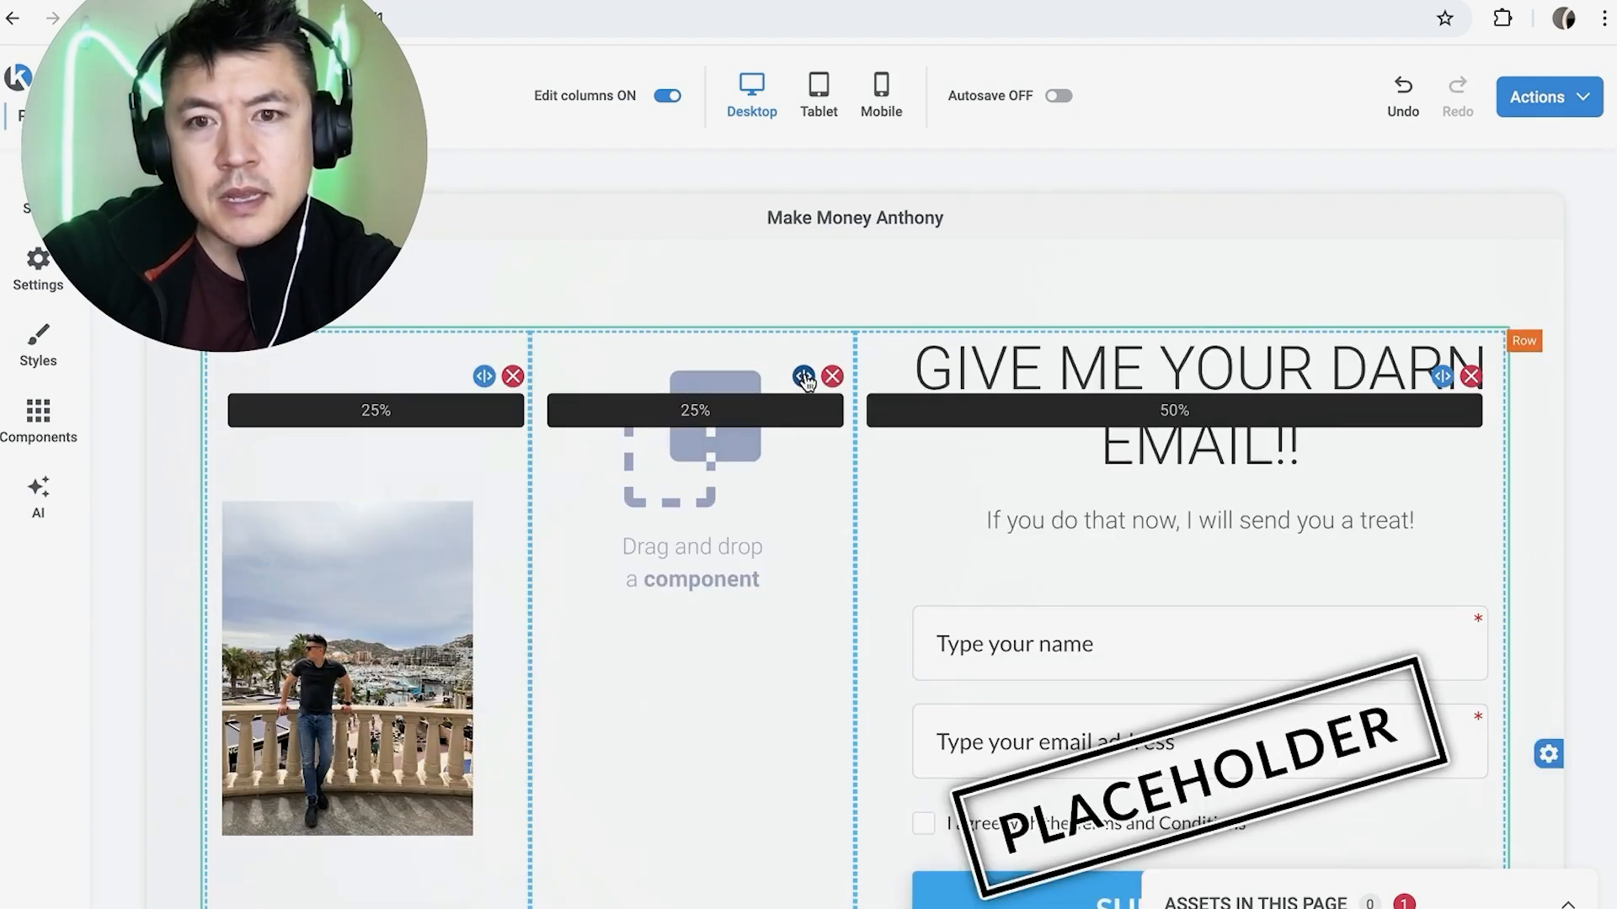
# Step: Remove the empty middle column, set the photo column to 41.67% and the form column to 58.33%, and end column editing
pyautogui.click(831, 376)
pyautogui.scroll(-3, 1009, 558)
pyautogui.scroll(3, 1009, 558)
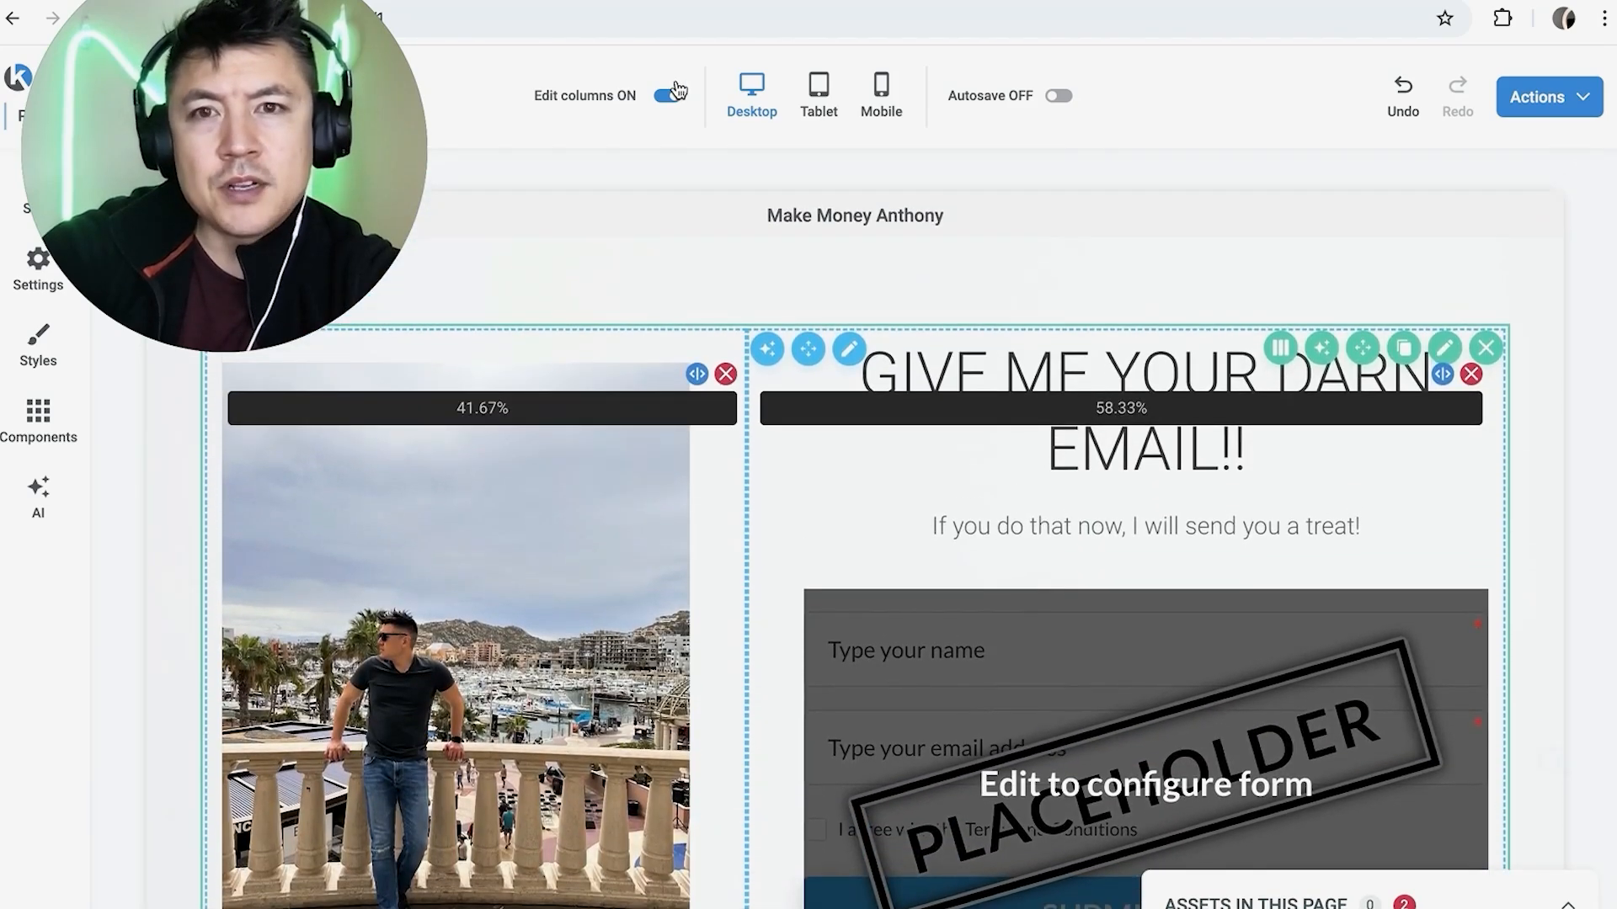
pyautogui.click(669, 95)
pyautogui.scroll(-3, 1041, 375)
pyautogui.scroll(3, 1051, 398)
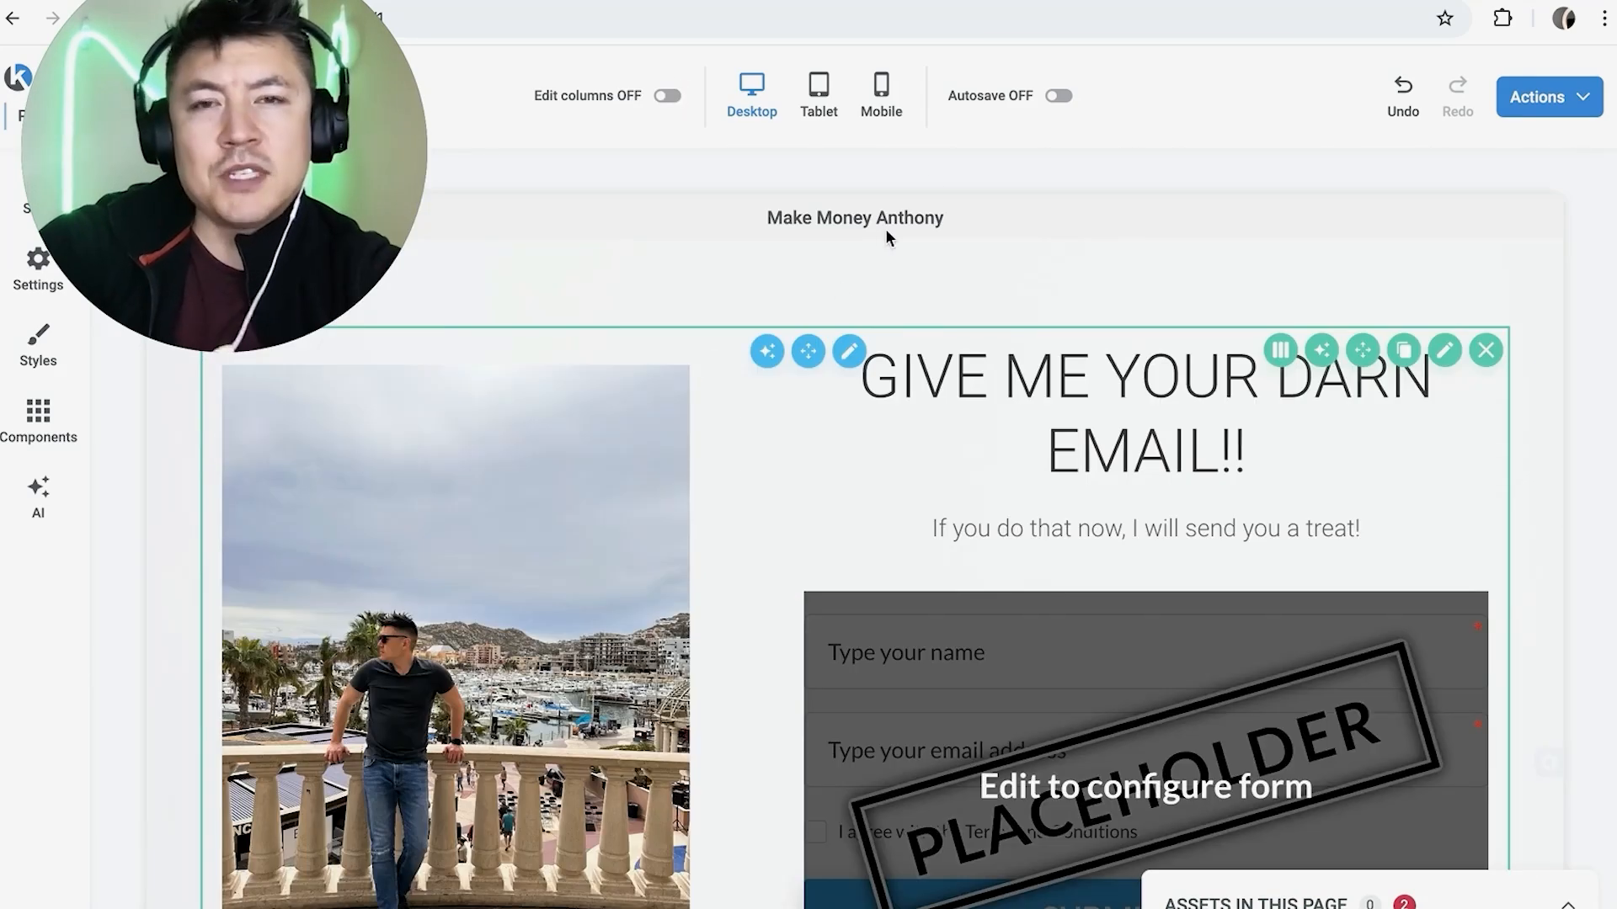
# Step: Turn on autosave for the page
pyautogui.click(1062, 98)
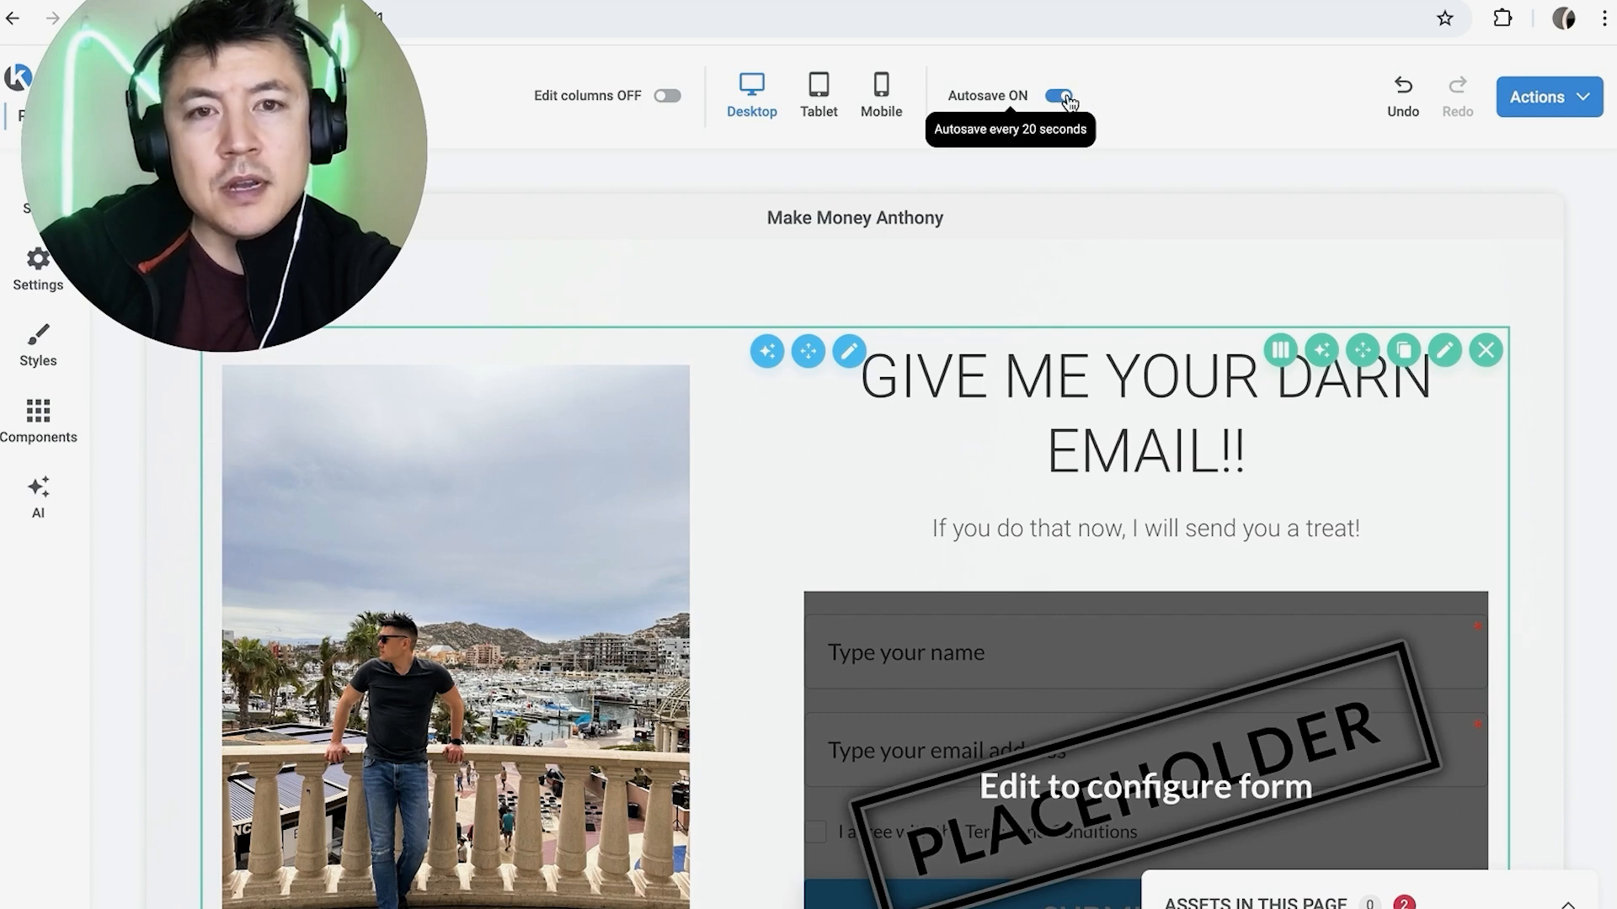
pyautogui.scroll(-4, 1132, 367)
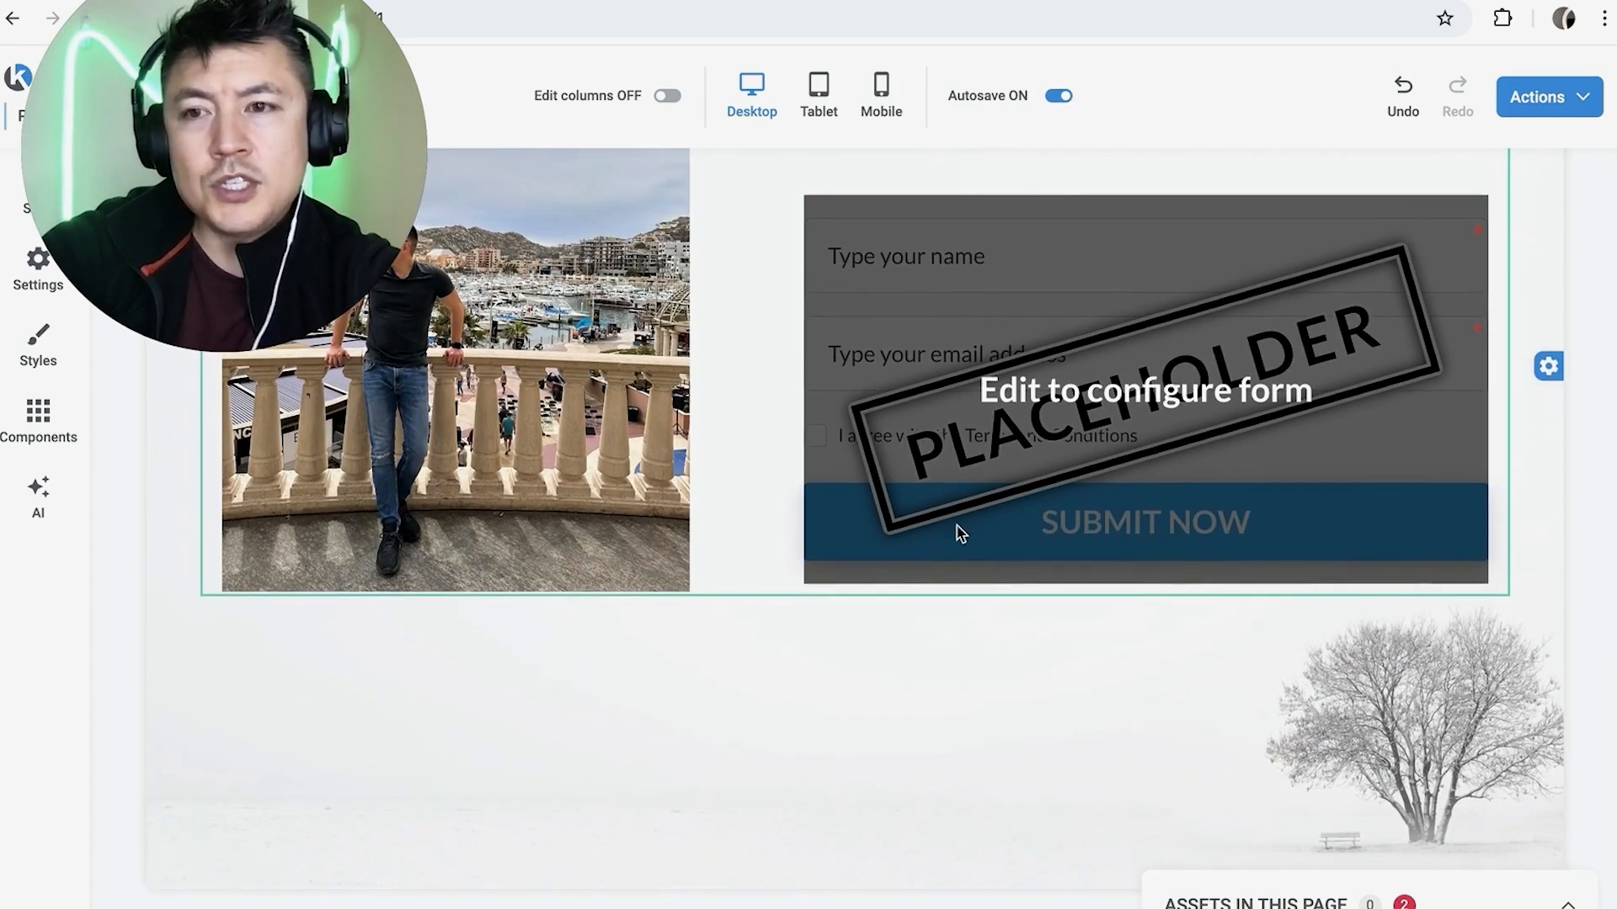
pyautogui.scroll(4, 957, 530)
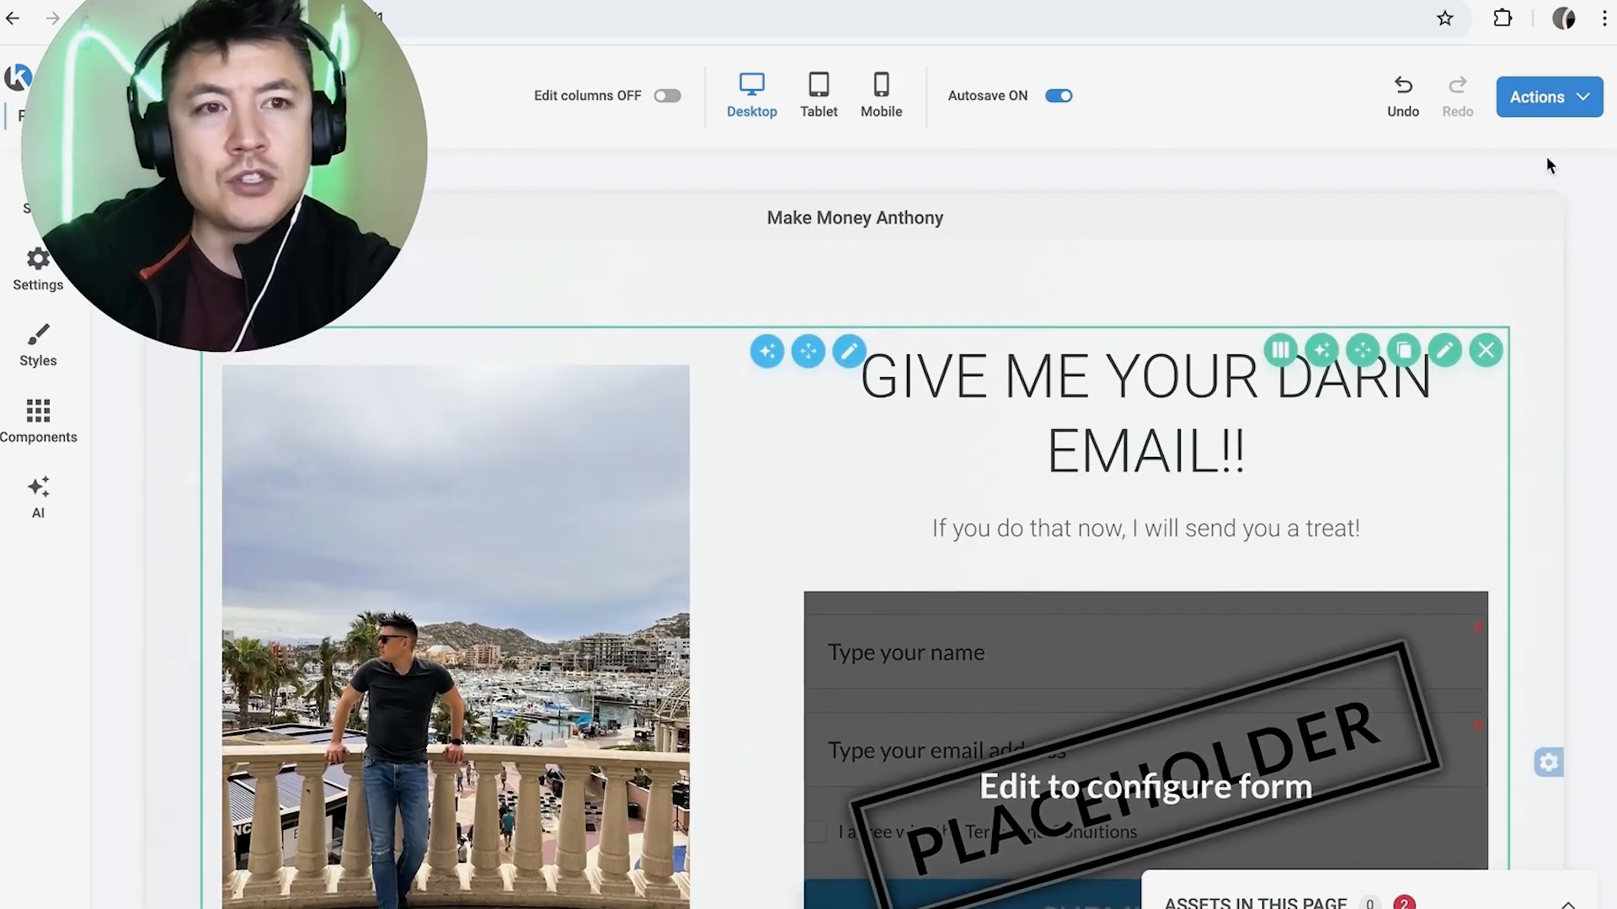
# Step: Check the live publishing options and the page's embed code, and close the publishing dialog
pyautogui.click(1541, 97)
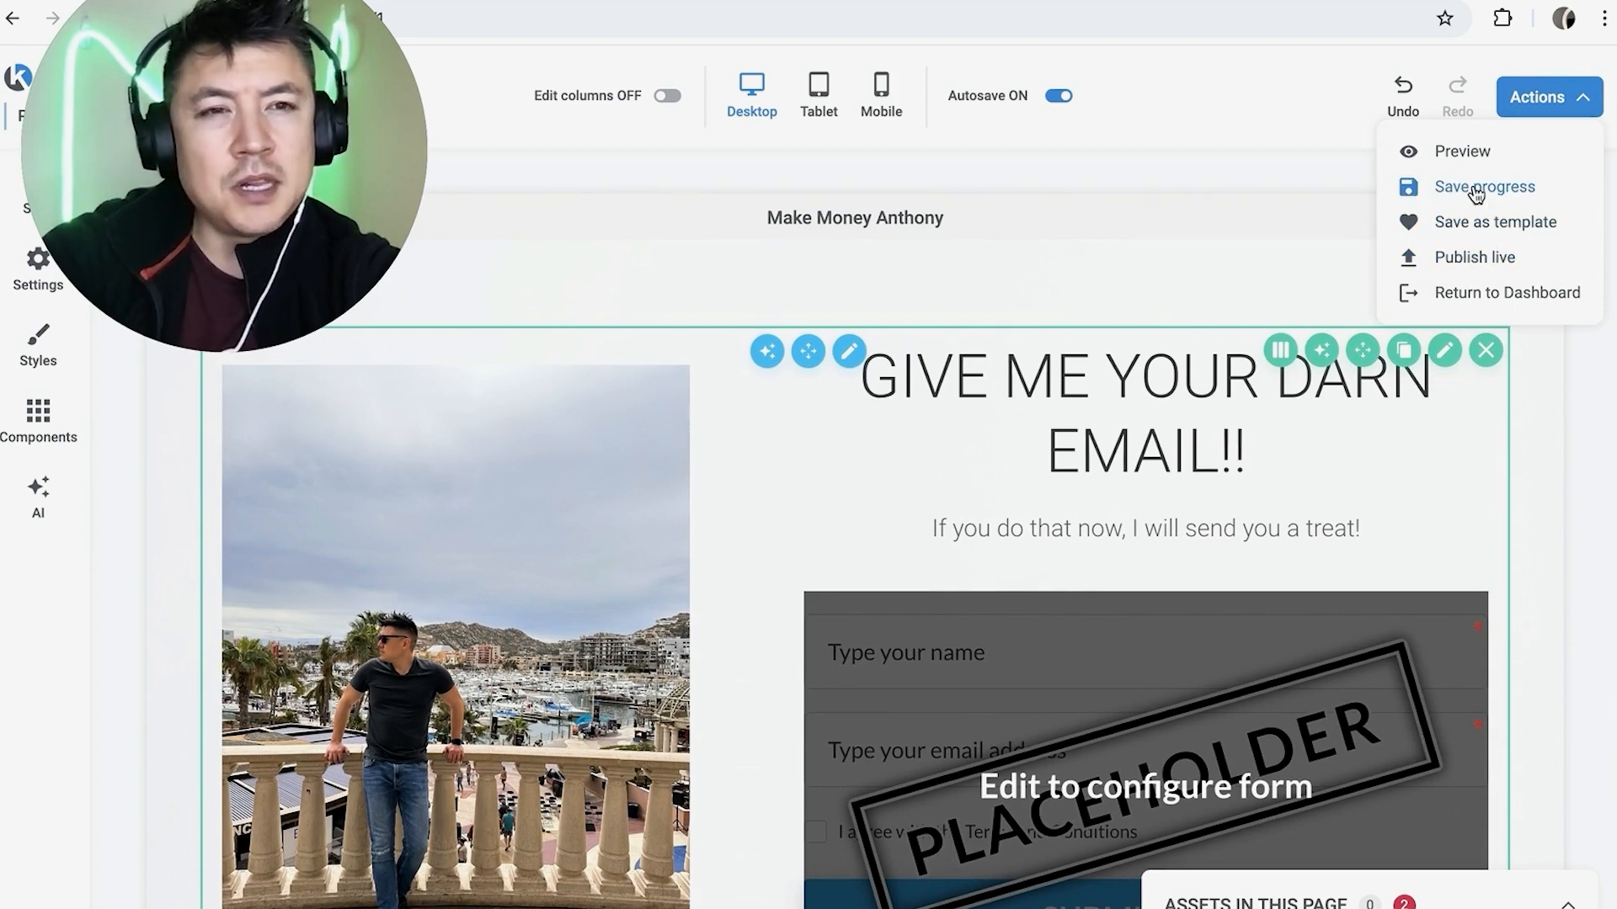
pyautogui.click(1456, 257)
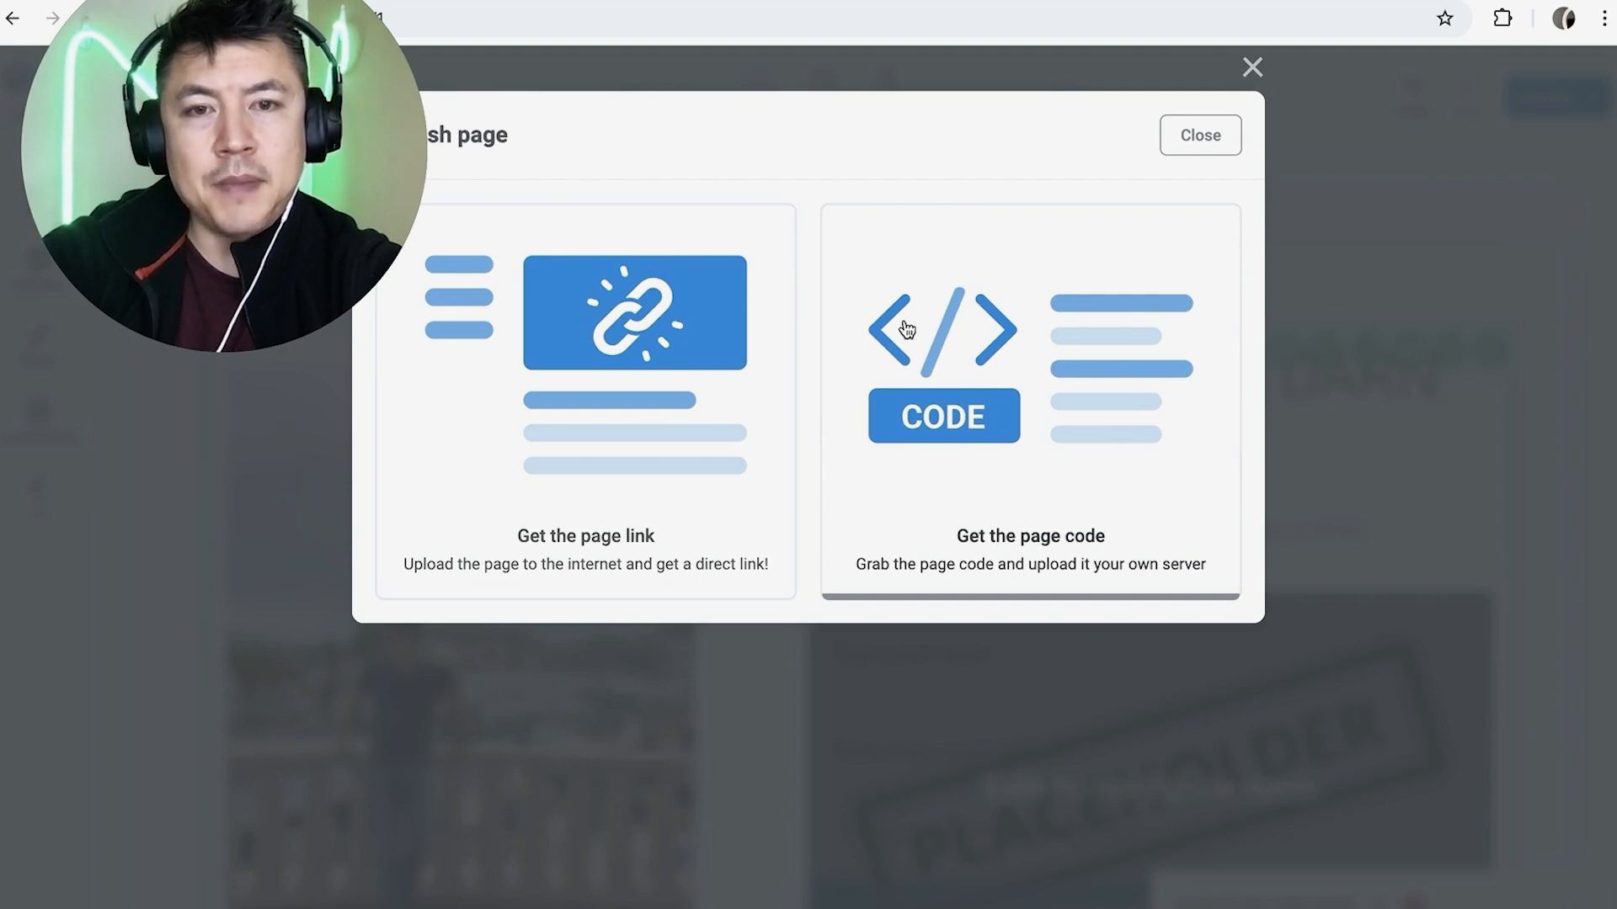
pyautogui.click(1103, 402)
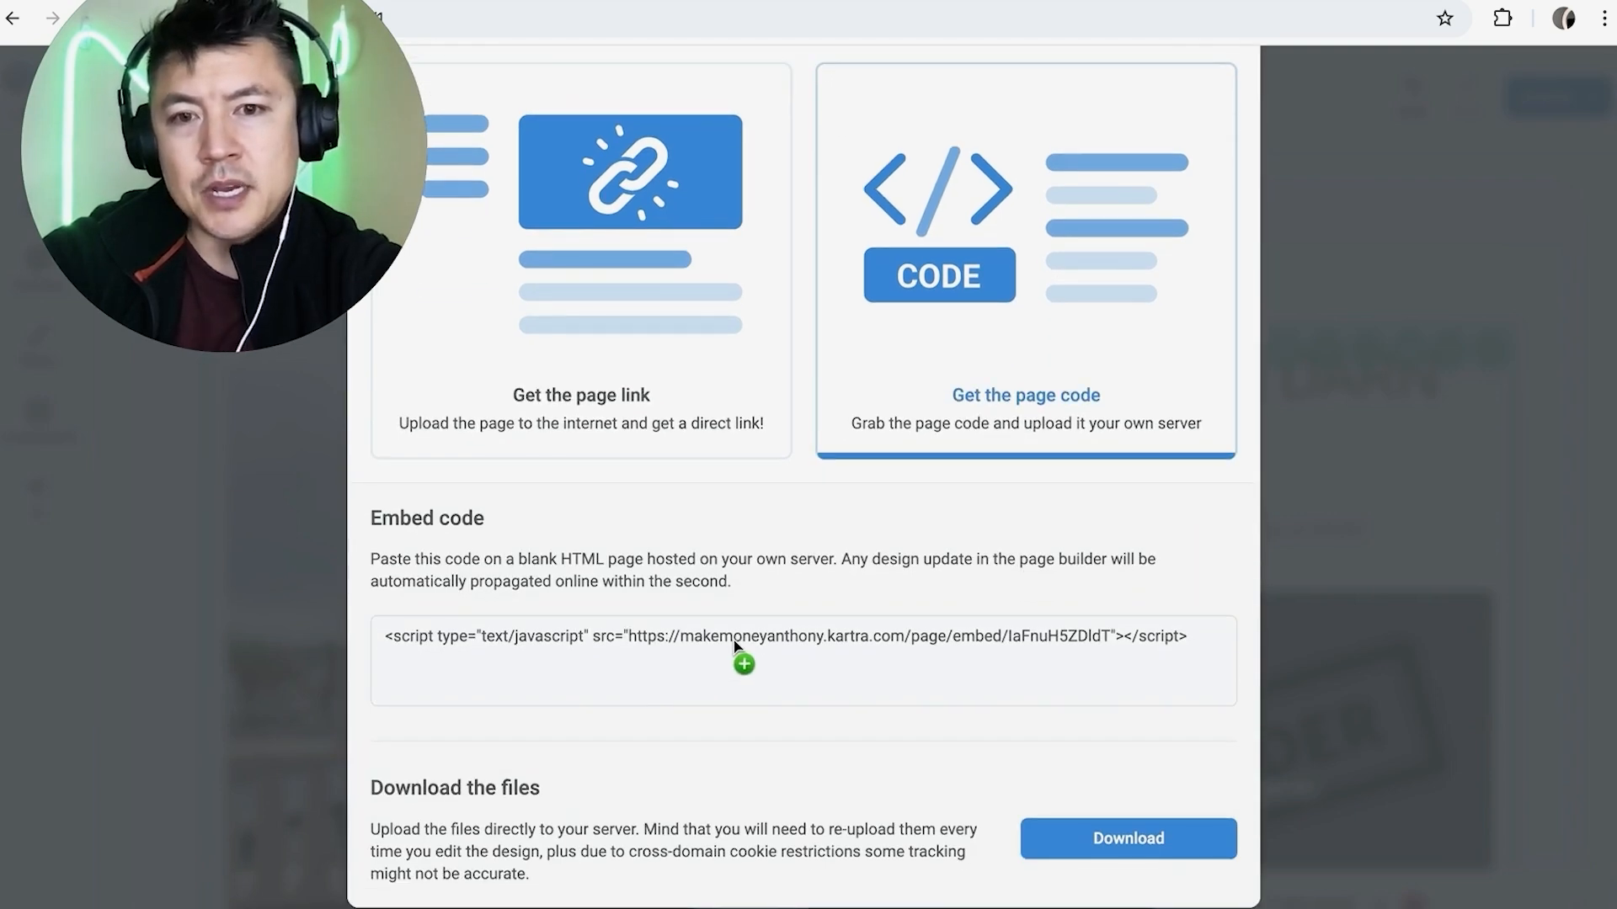
pyautogui.click(1196, 139)
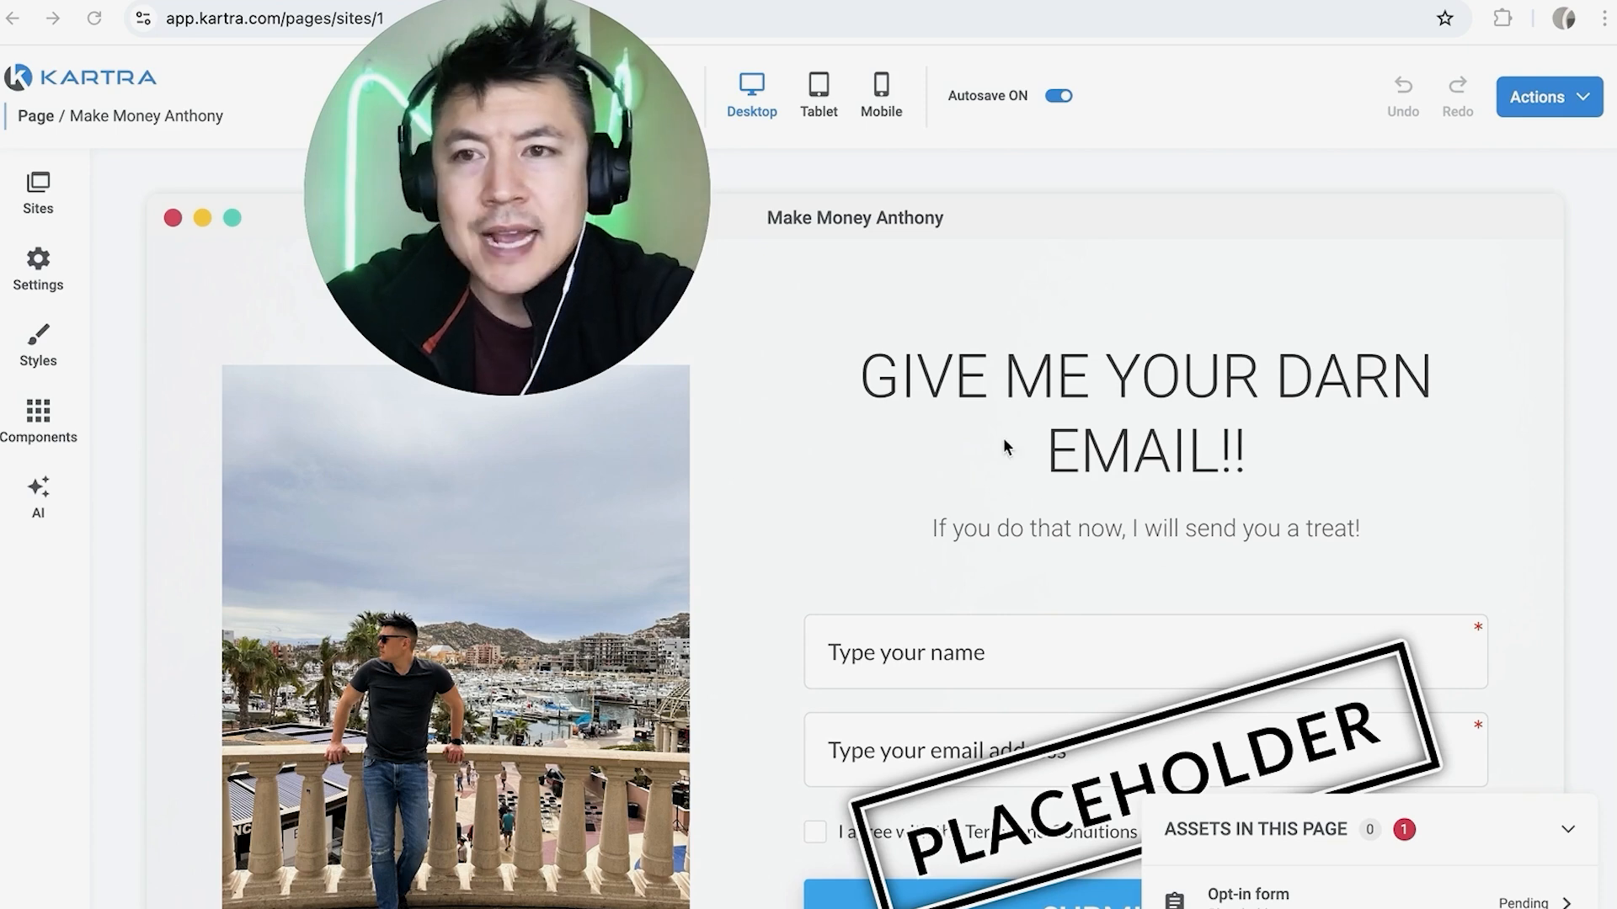
# Step: Create an opt-in form placeholder named "email capture" and choose it as the page's opt-in form
pyautogui.scroll(-4, 1015, 553)
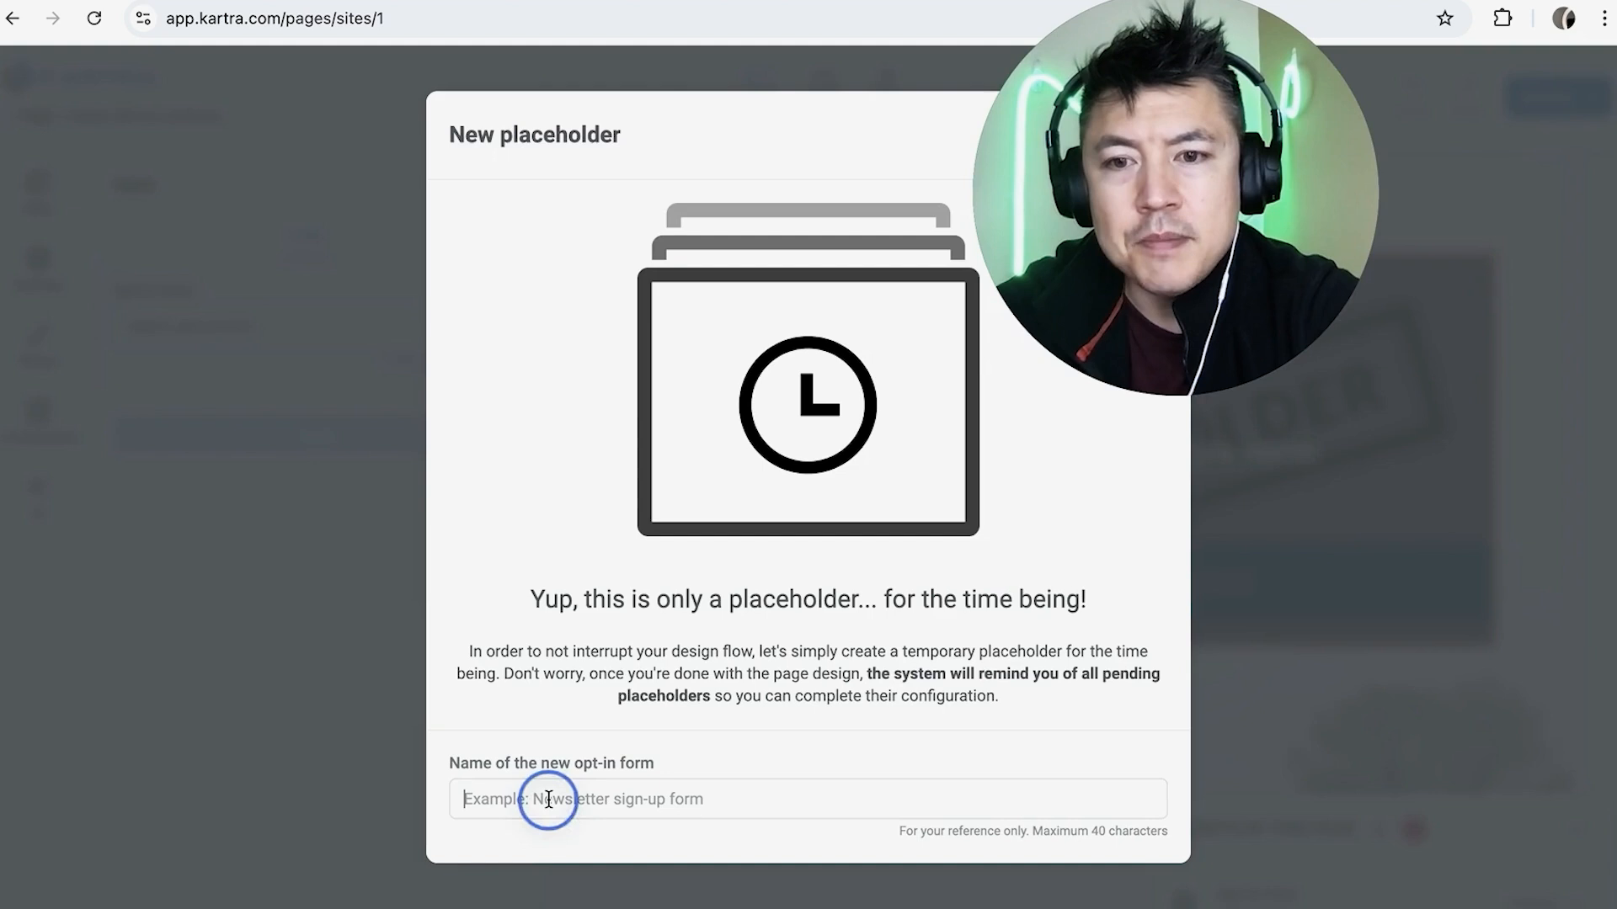
pyautogui.click(548, 798)
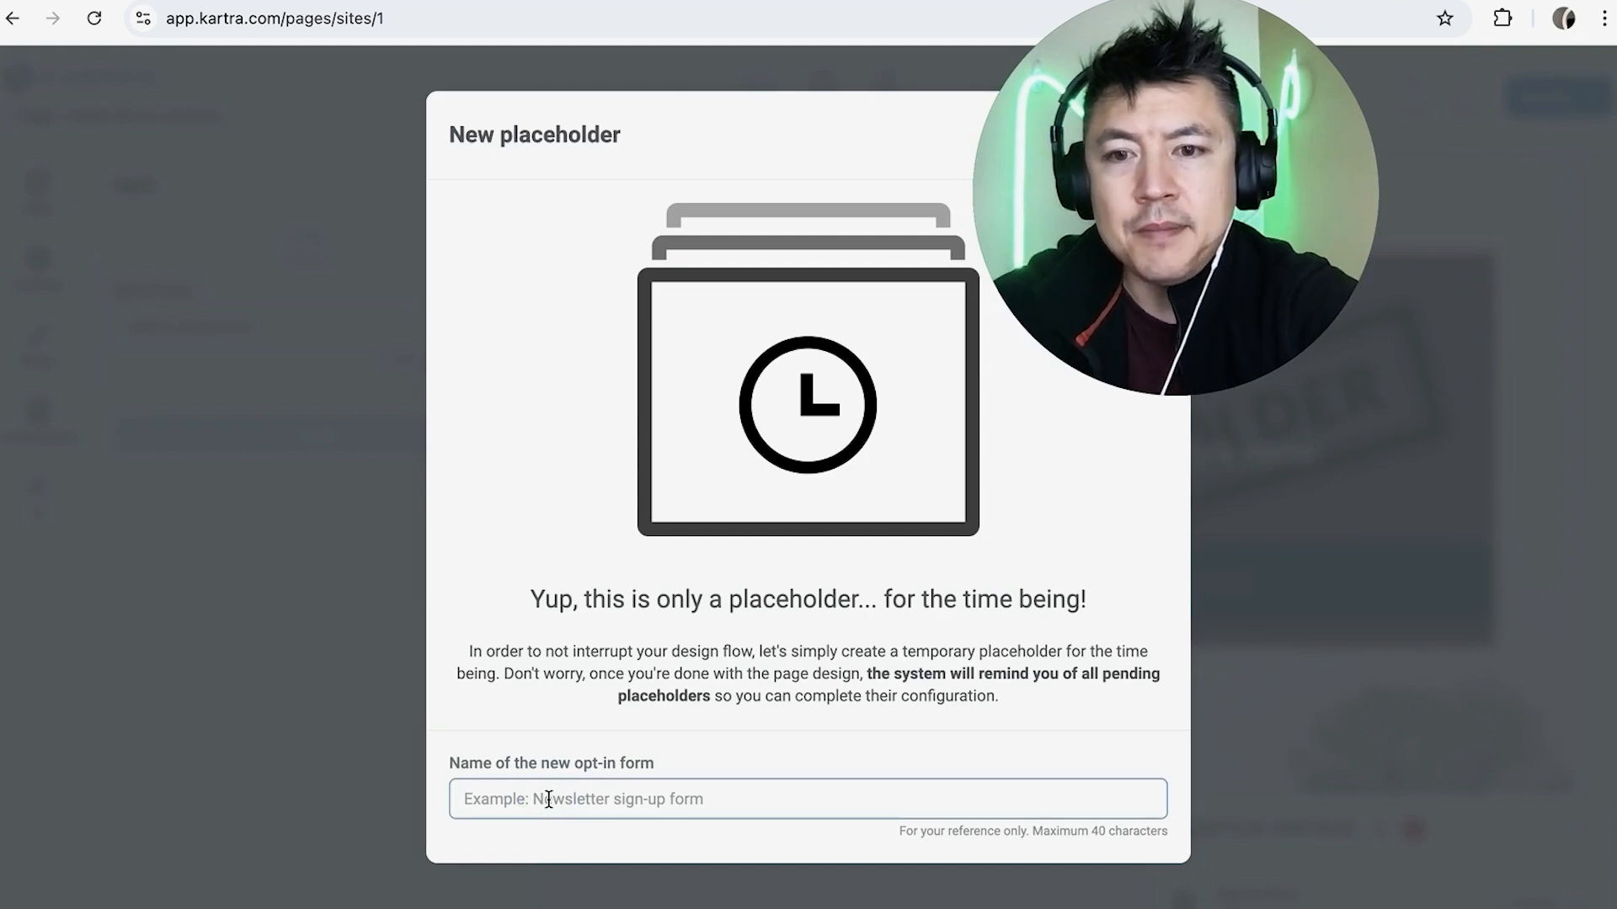
pyautogui.write('email capture')
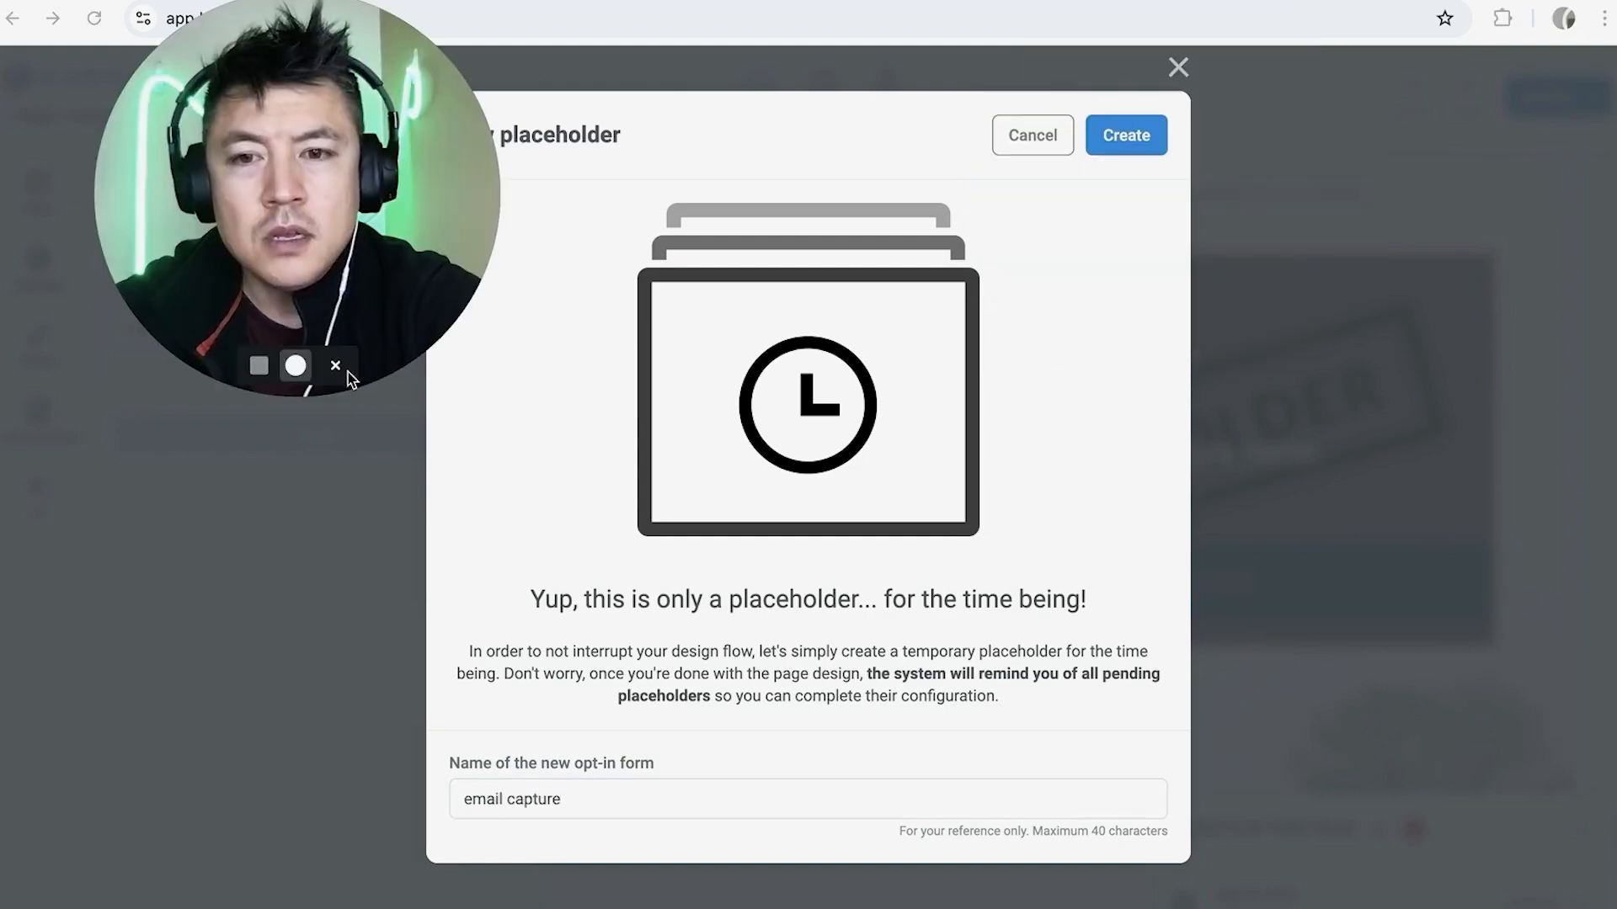
pyautogui.click(1120, 151)
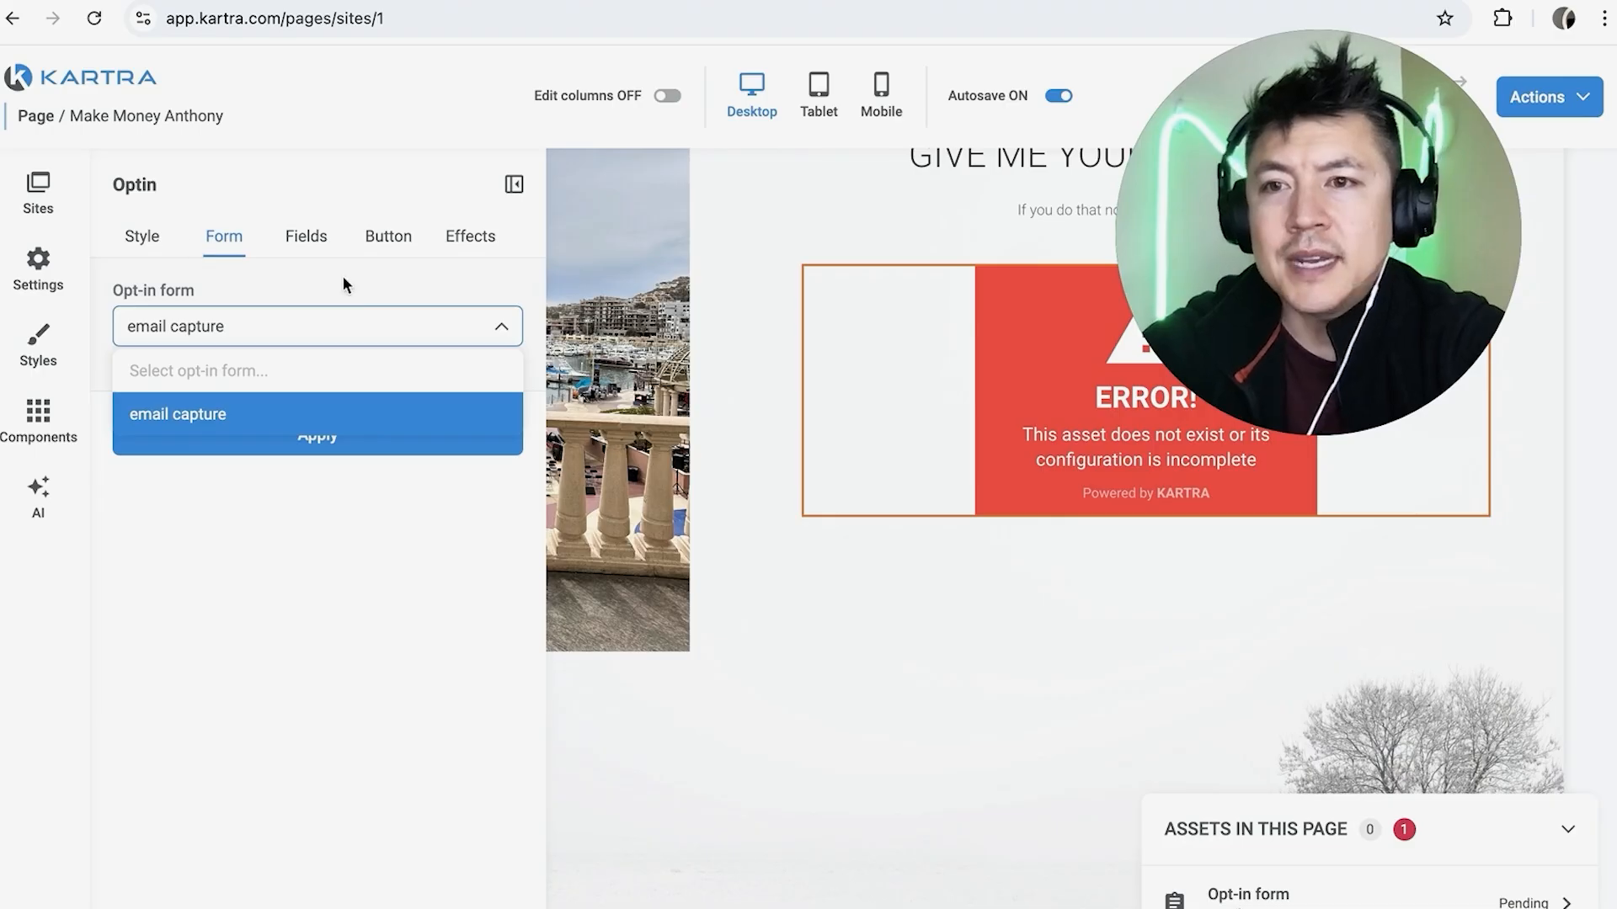
pyautogui.click(215, 414)
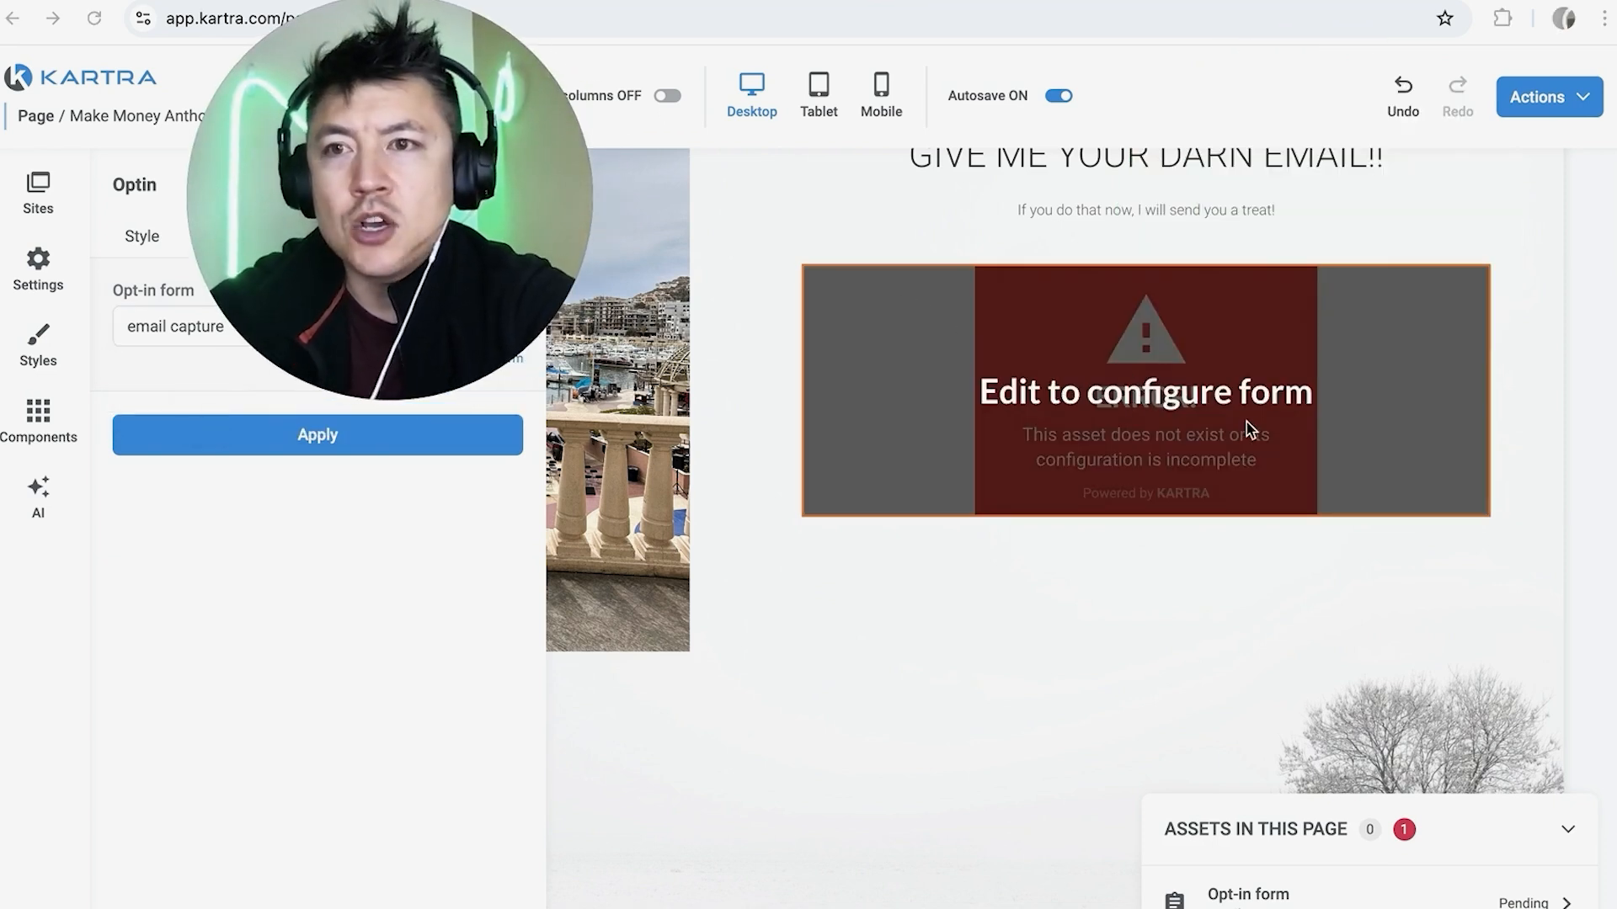
# Step: Review the available field identifiers for the form's First name field and save it as a mandatory text input
pyautogui.scroll(1, 1251, 430)
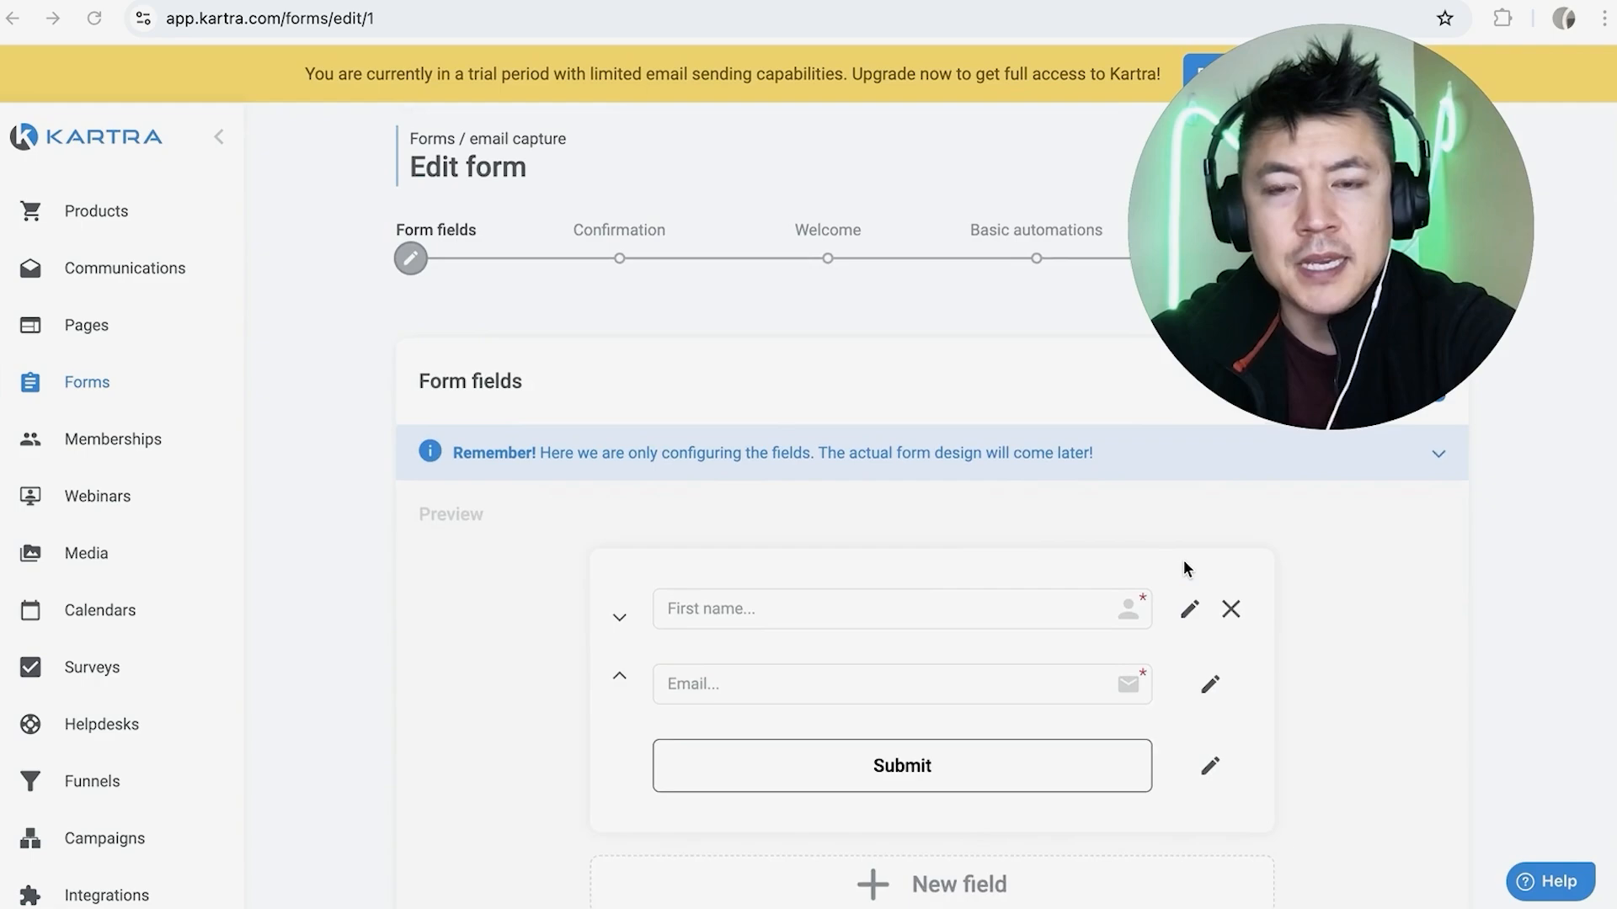
pyautogui.scroll(-1, 1171, 567)
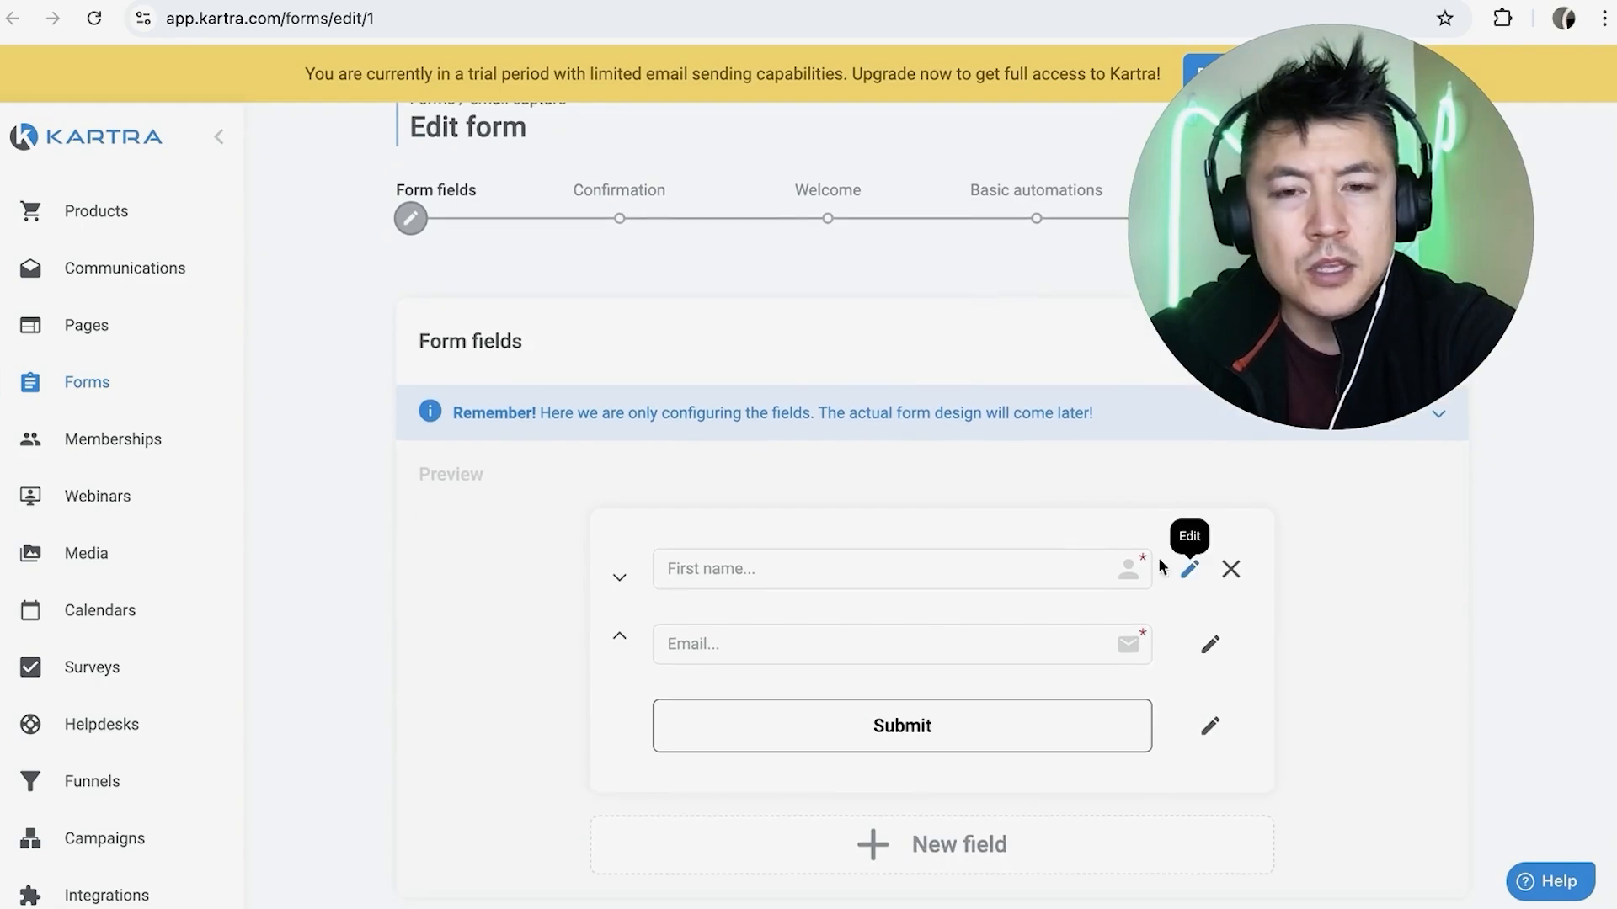
pyautogui.click(1191, 570)
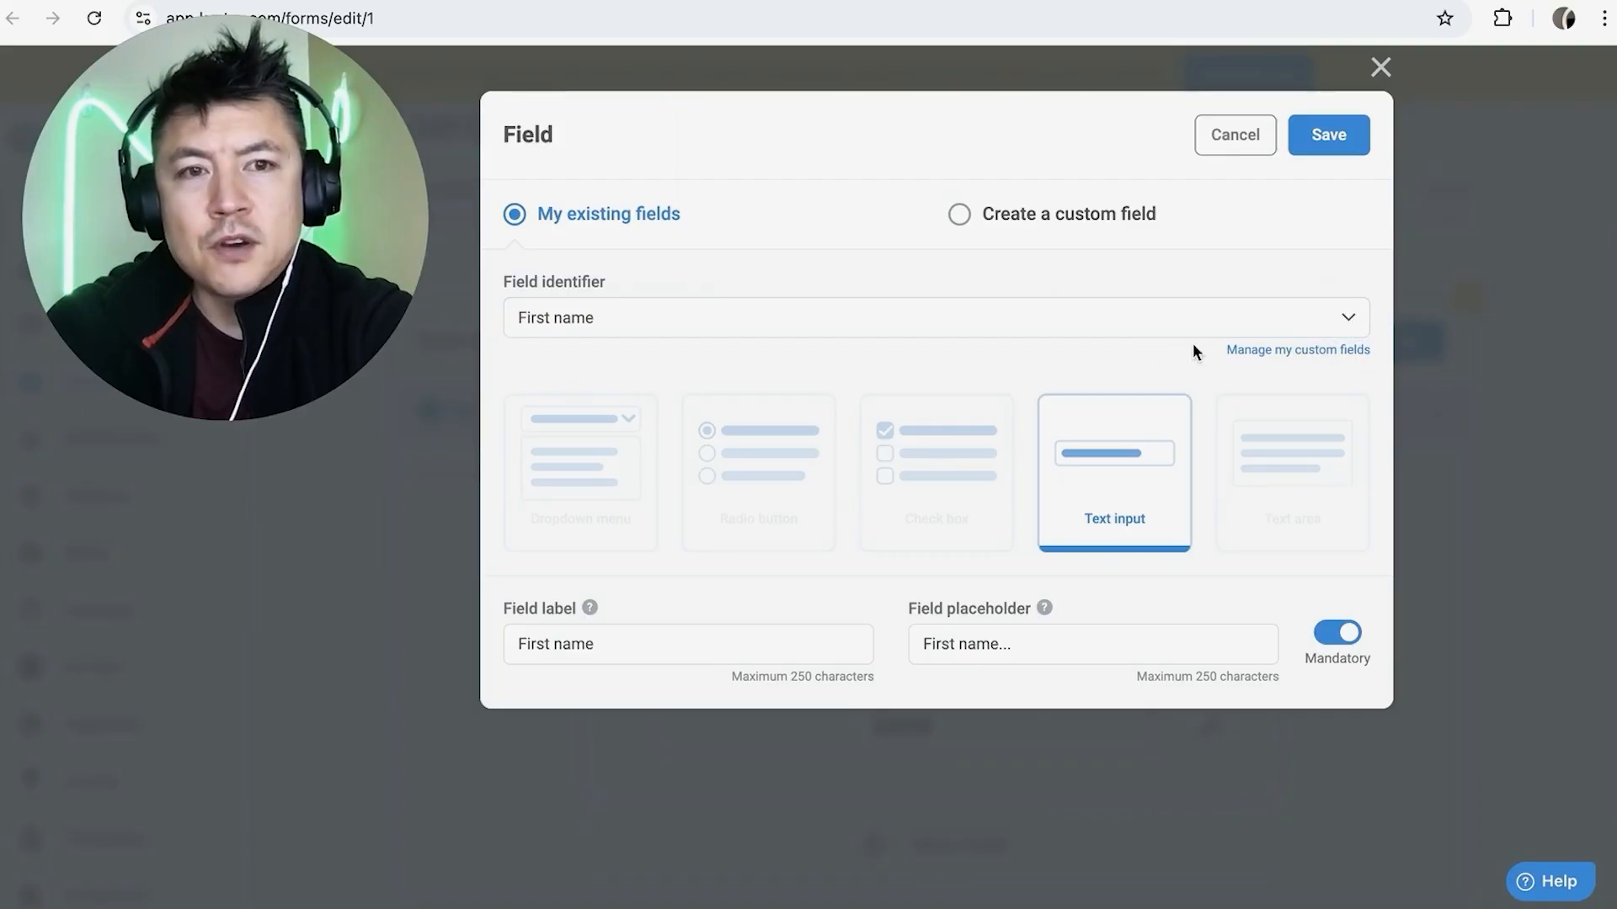
pyautogui.click(1347, 320)
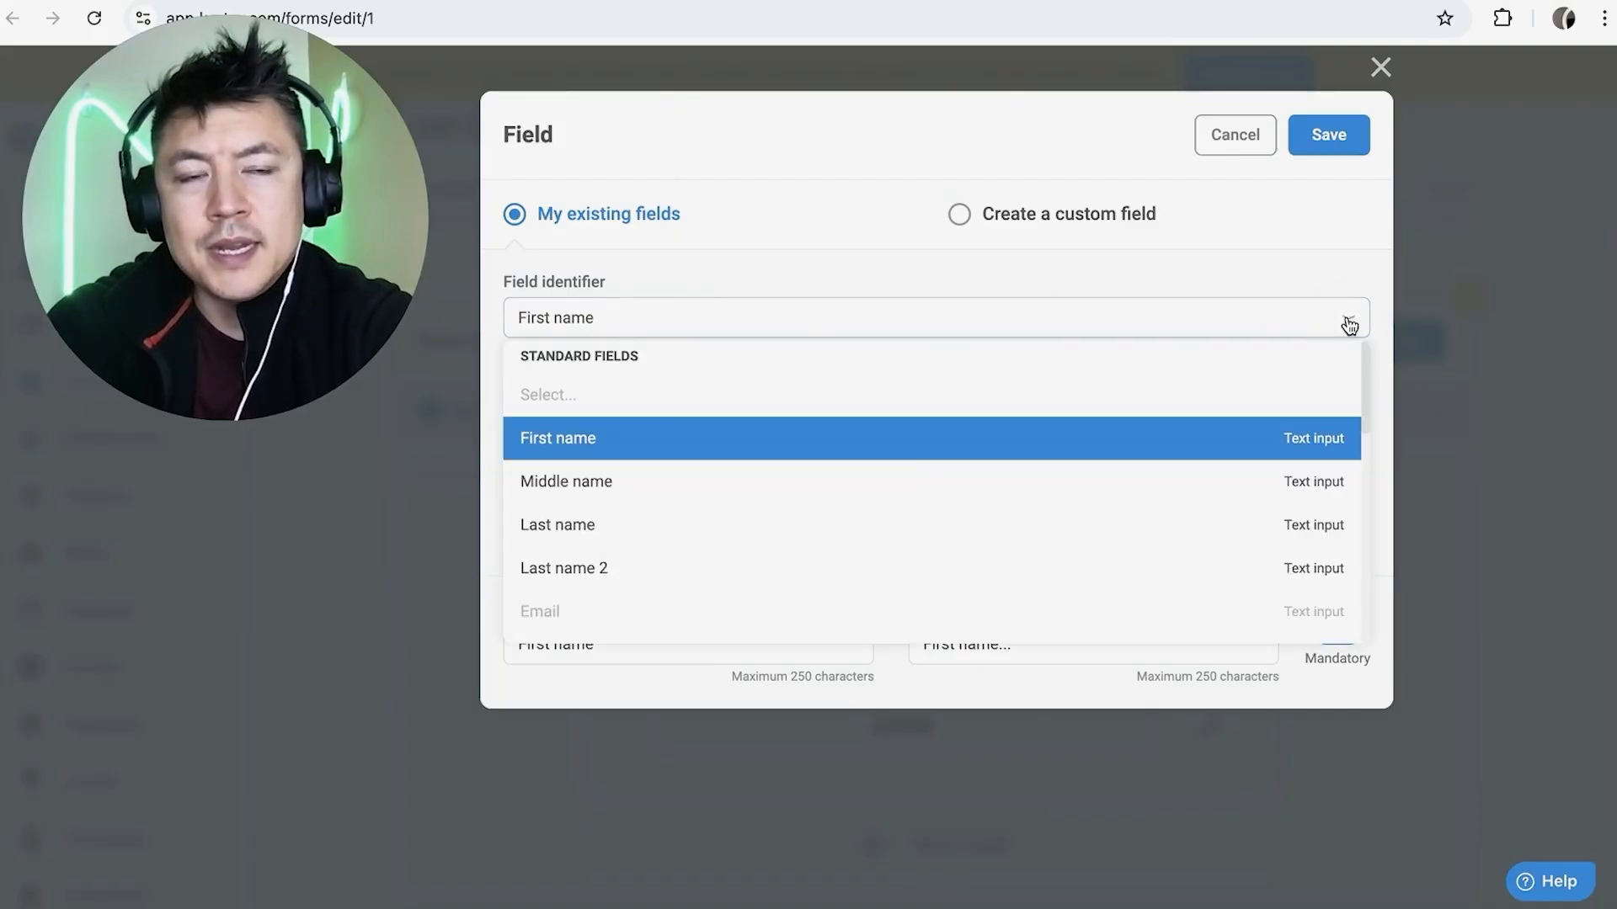
pyautogui.scroll(-1, 686, 462)
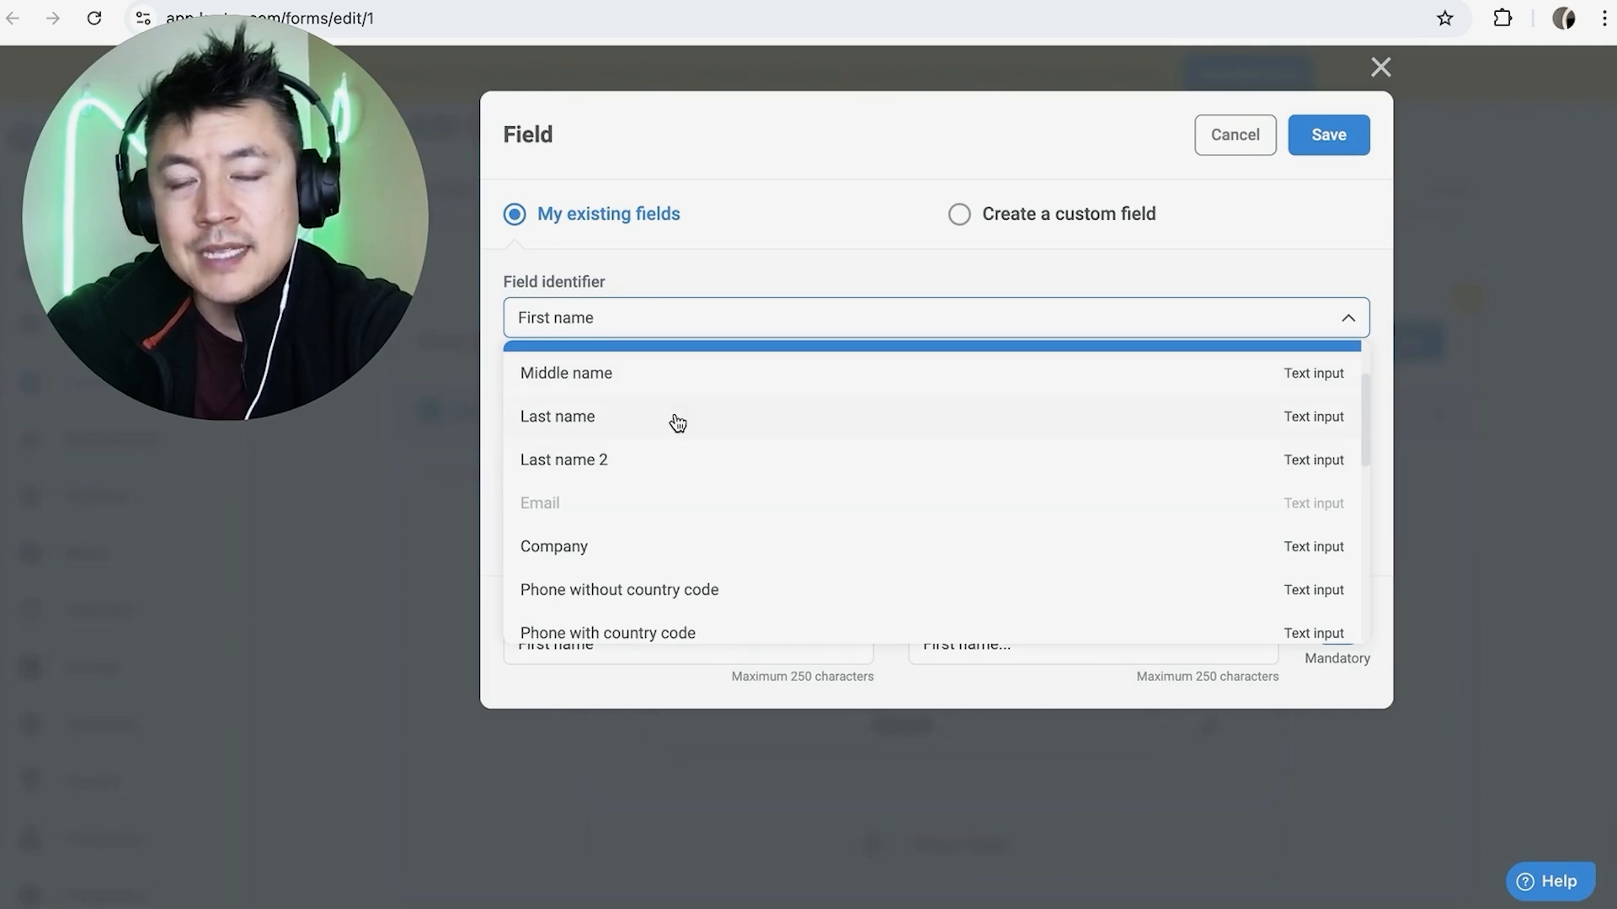
pyautogui.scroll(-2, 671, 421)
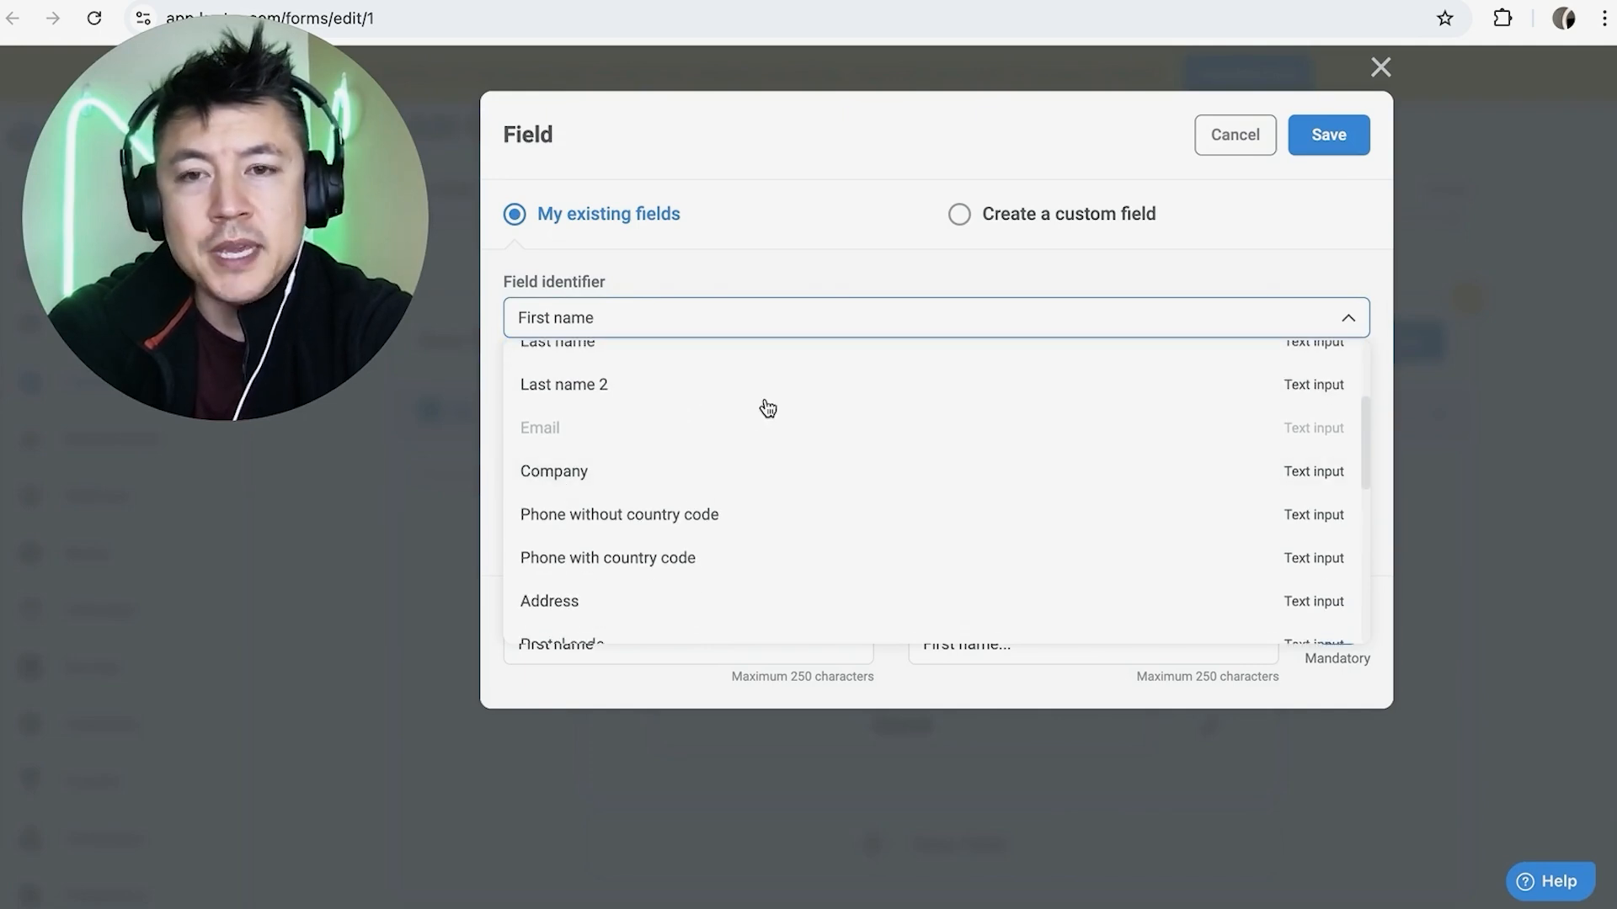
pyautogui.scroll(3, 761, 407)
pyautogui.click(906, 267)
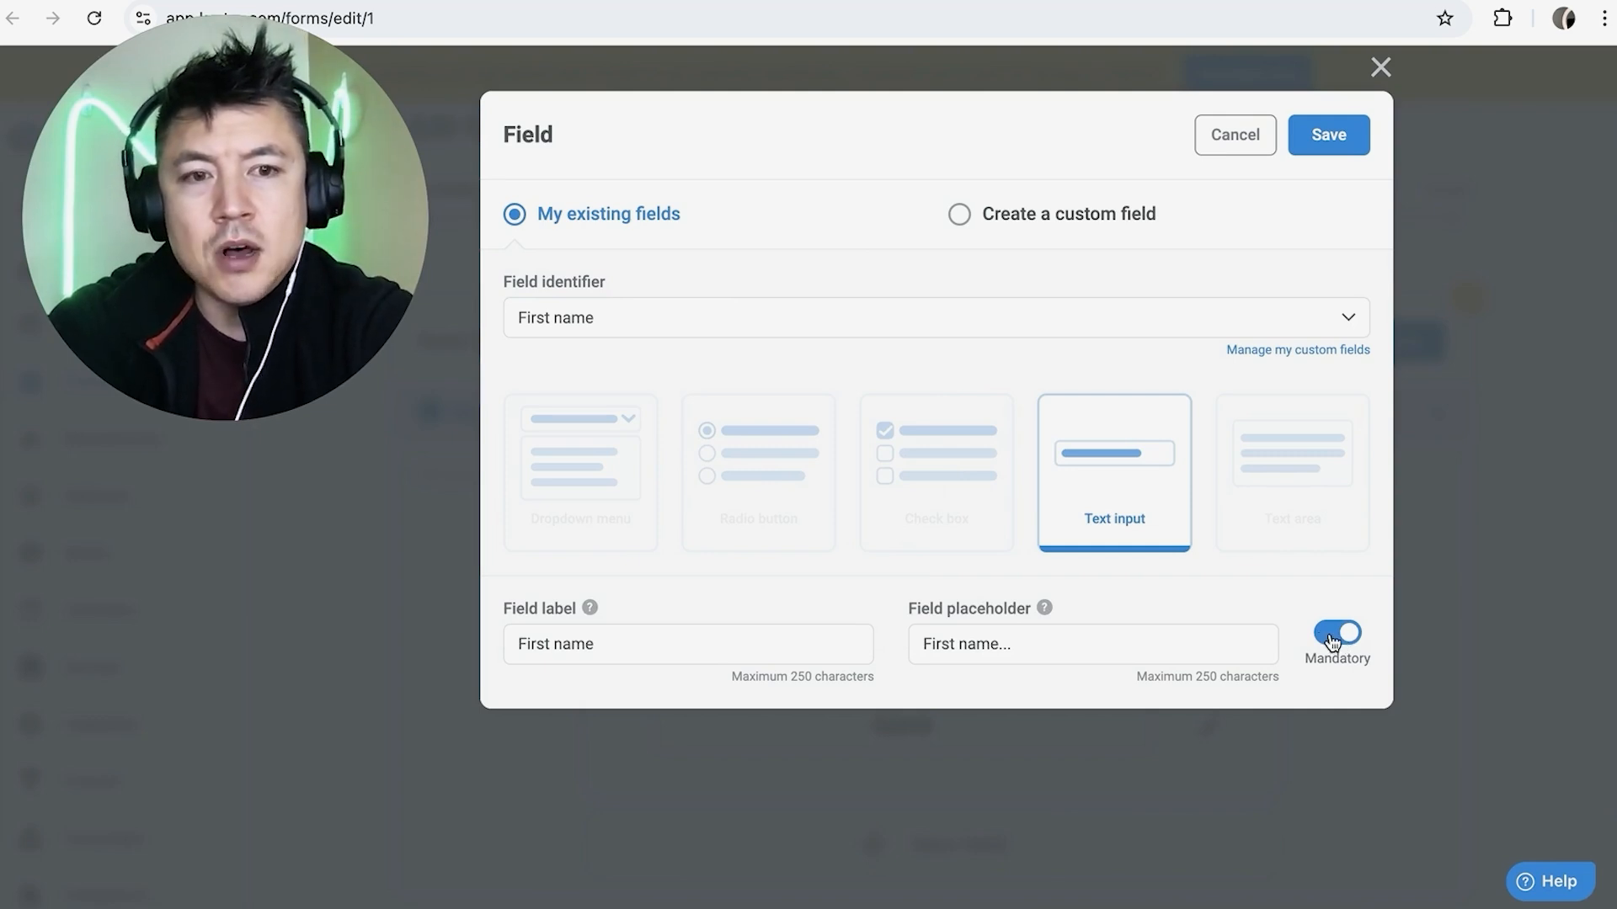
pyautogui.click(1329, 135)
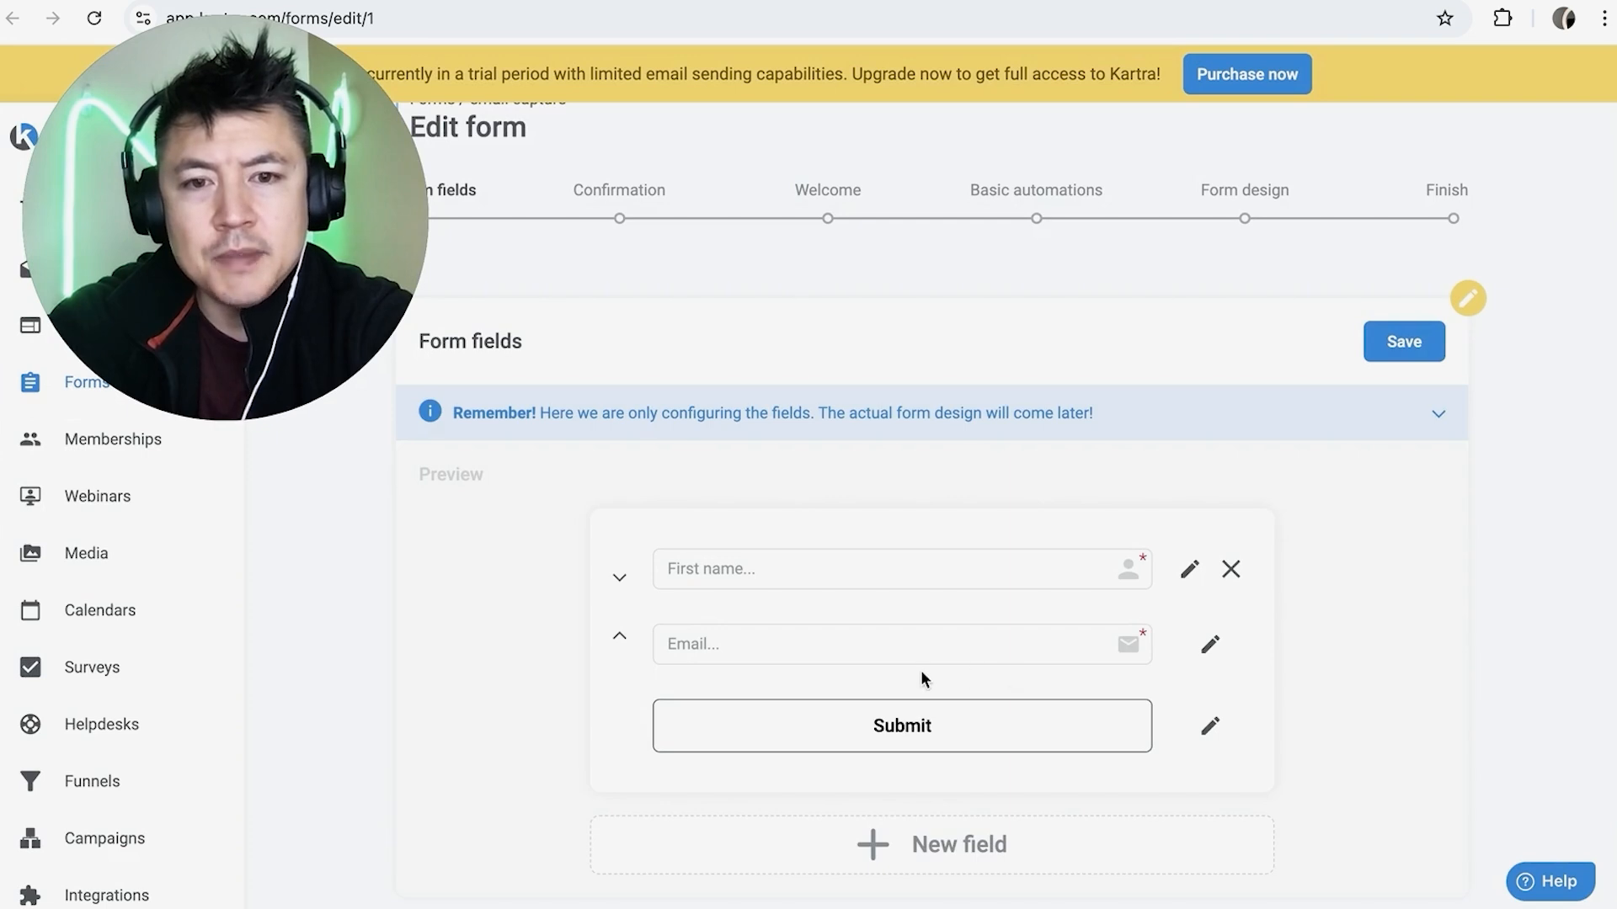
pyautogui.scroll(-1, 990, 654)
pyautogui.scroll(-2, 1215, 566)
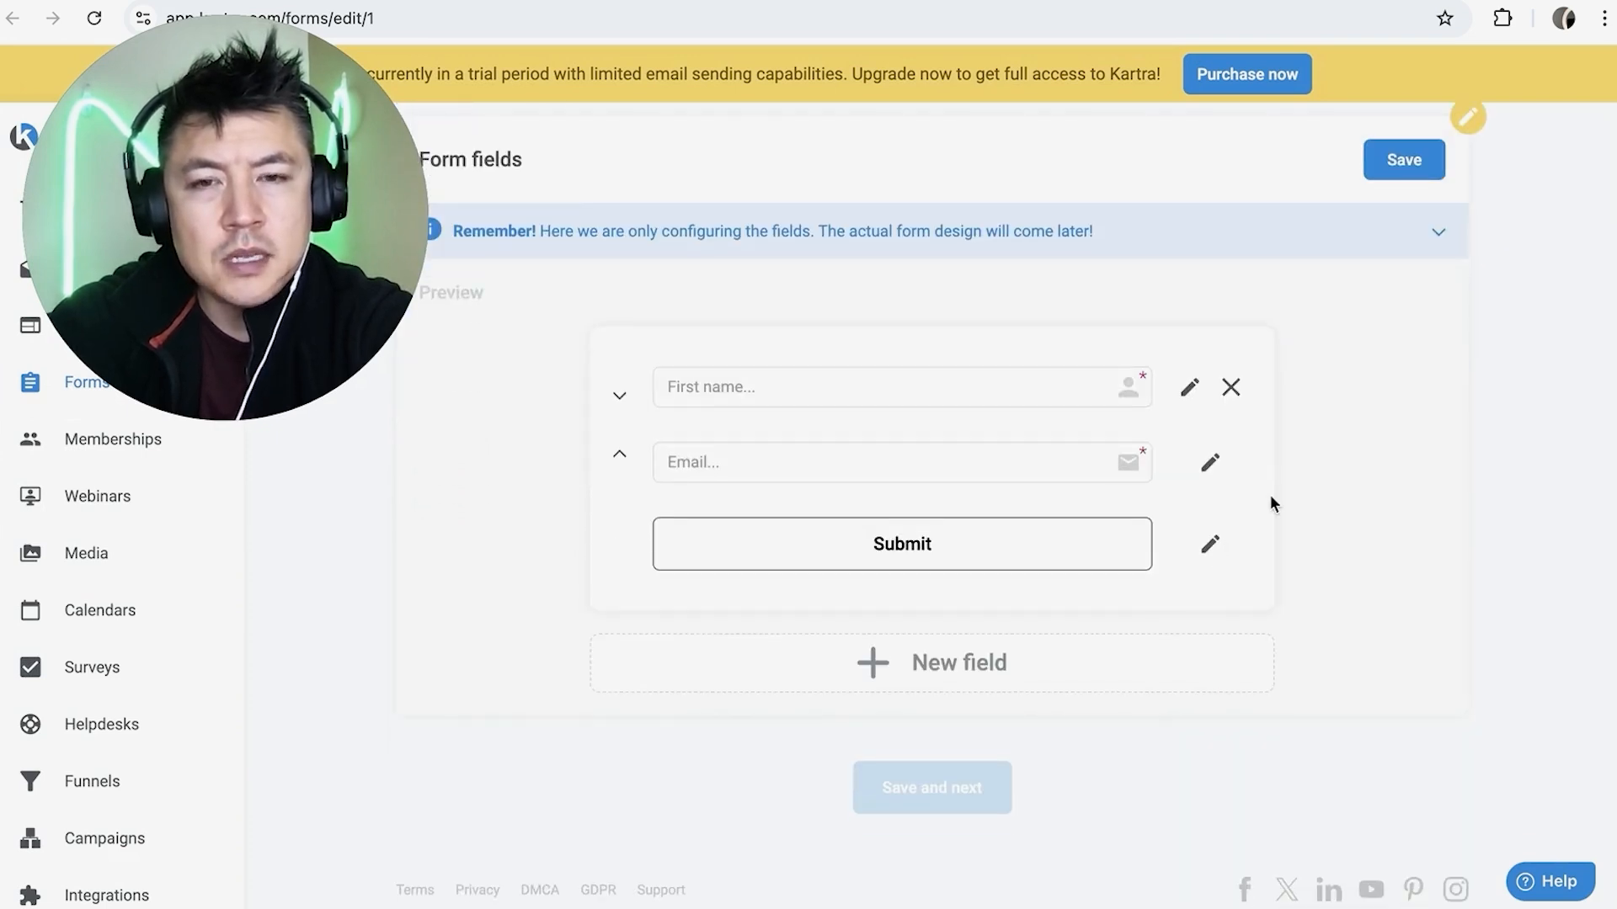
pyautogui.click(882, 678)
pyautogui.click(1351, 318)
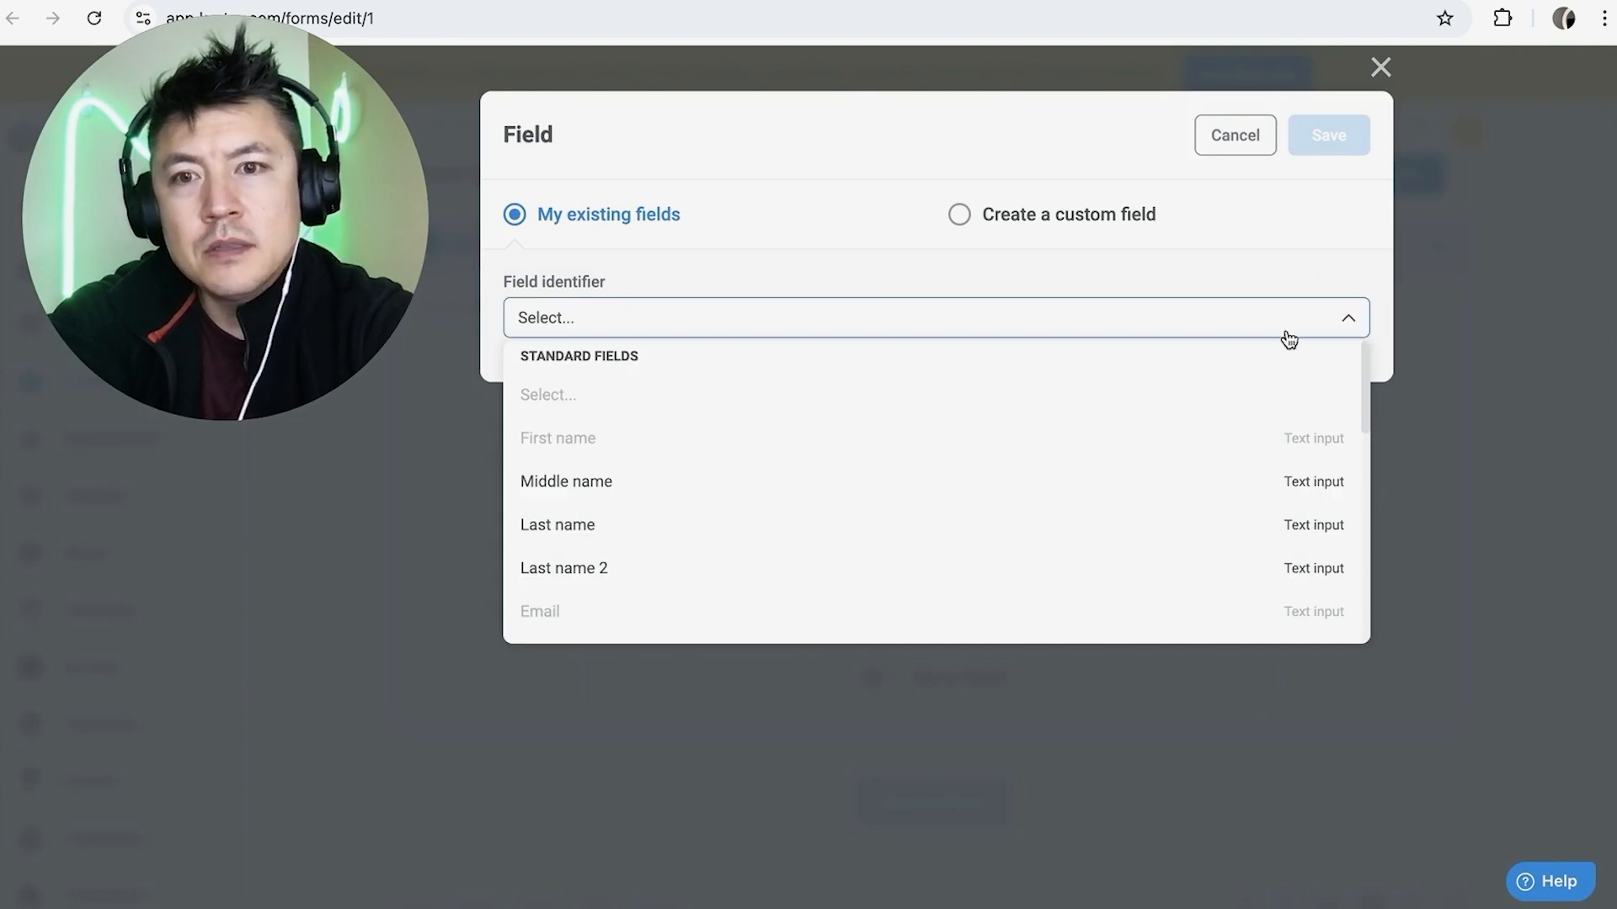
pyautogui.click(647, 492)
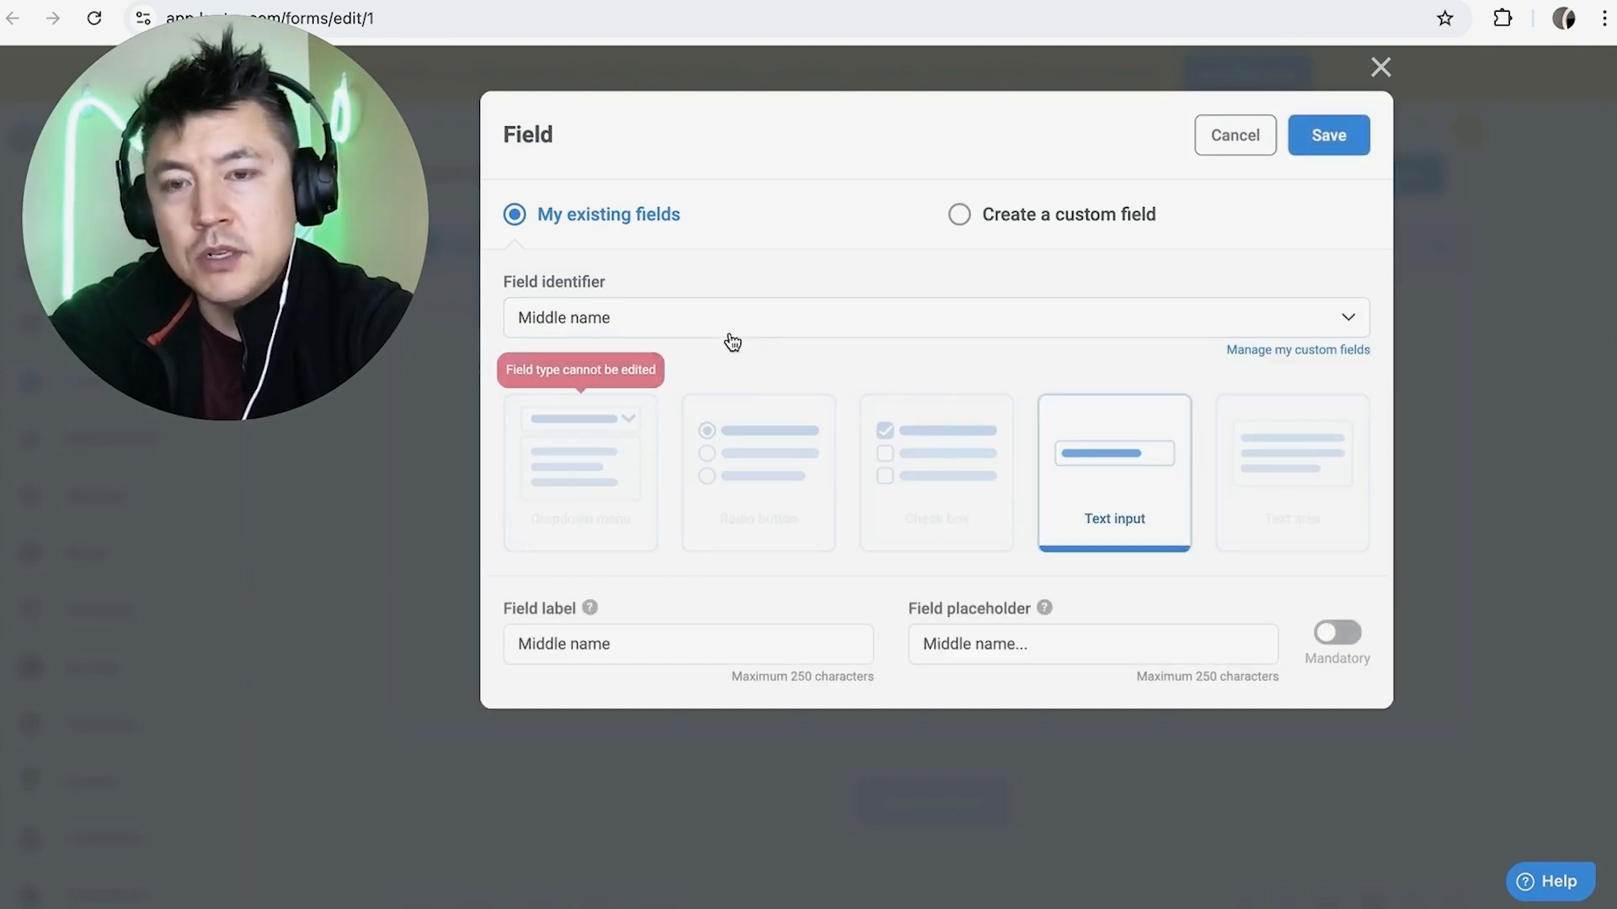
pyautogui.click(1380, 66)
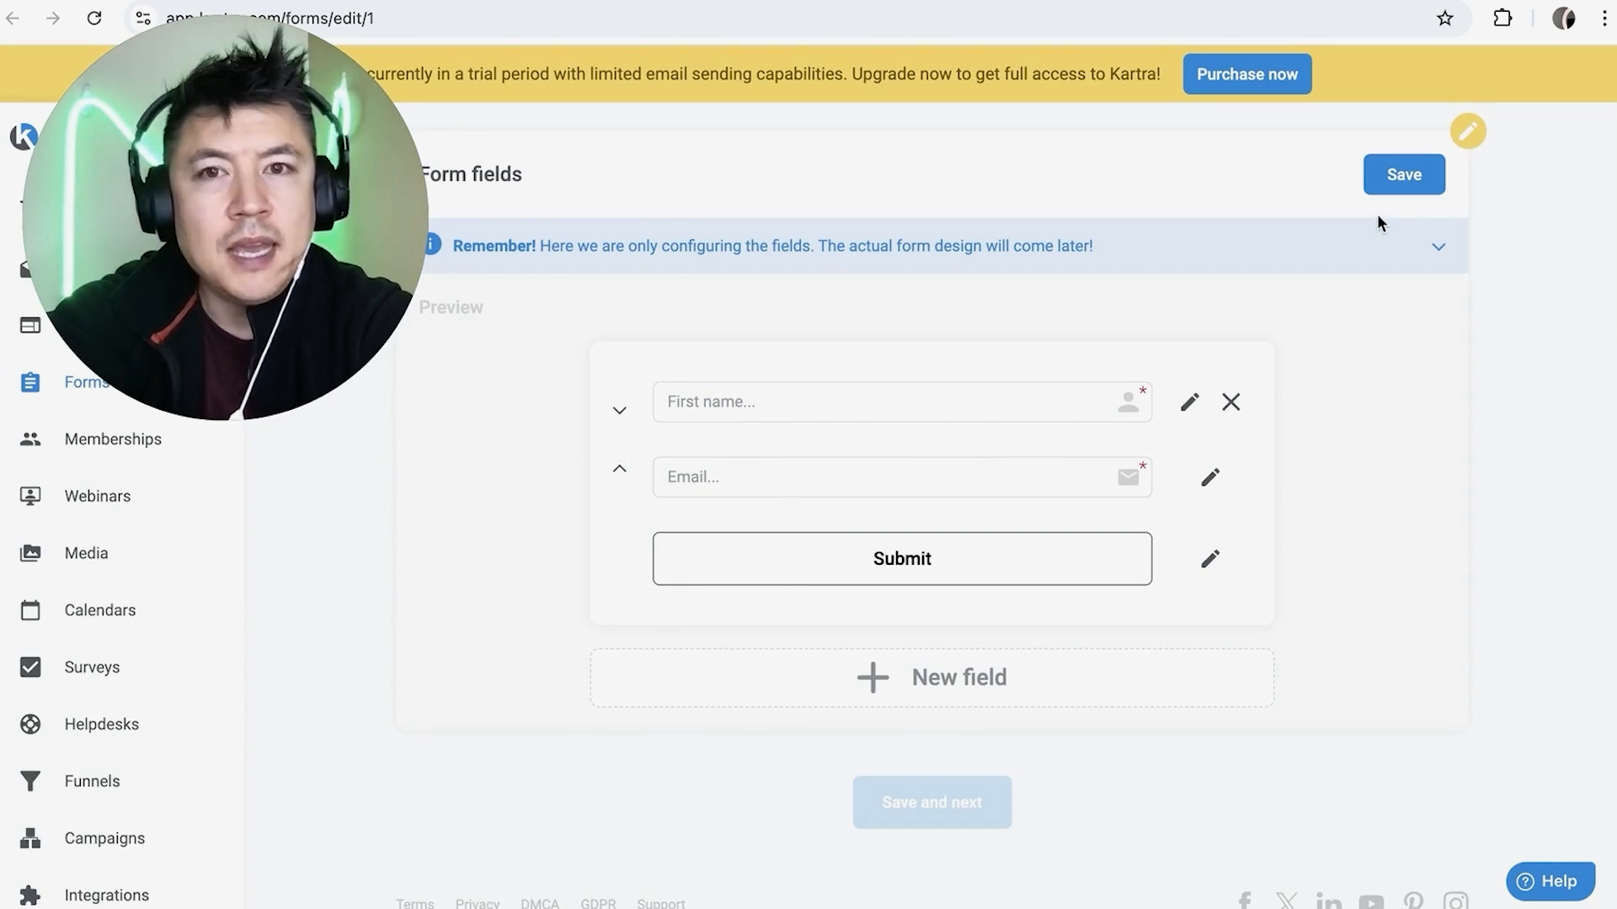
# Step: Save the First name and Email form fields, proceed to the confirmation stage and save single opt-in
pyautogui.click(1403, 174)
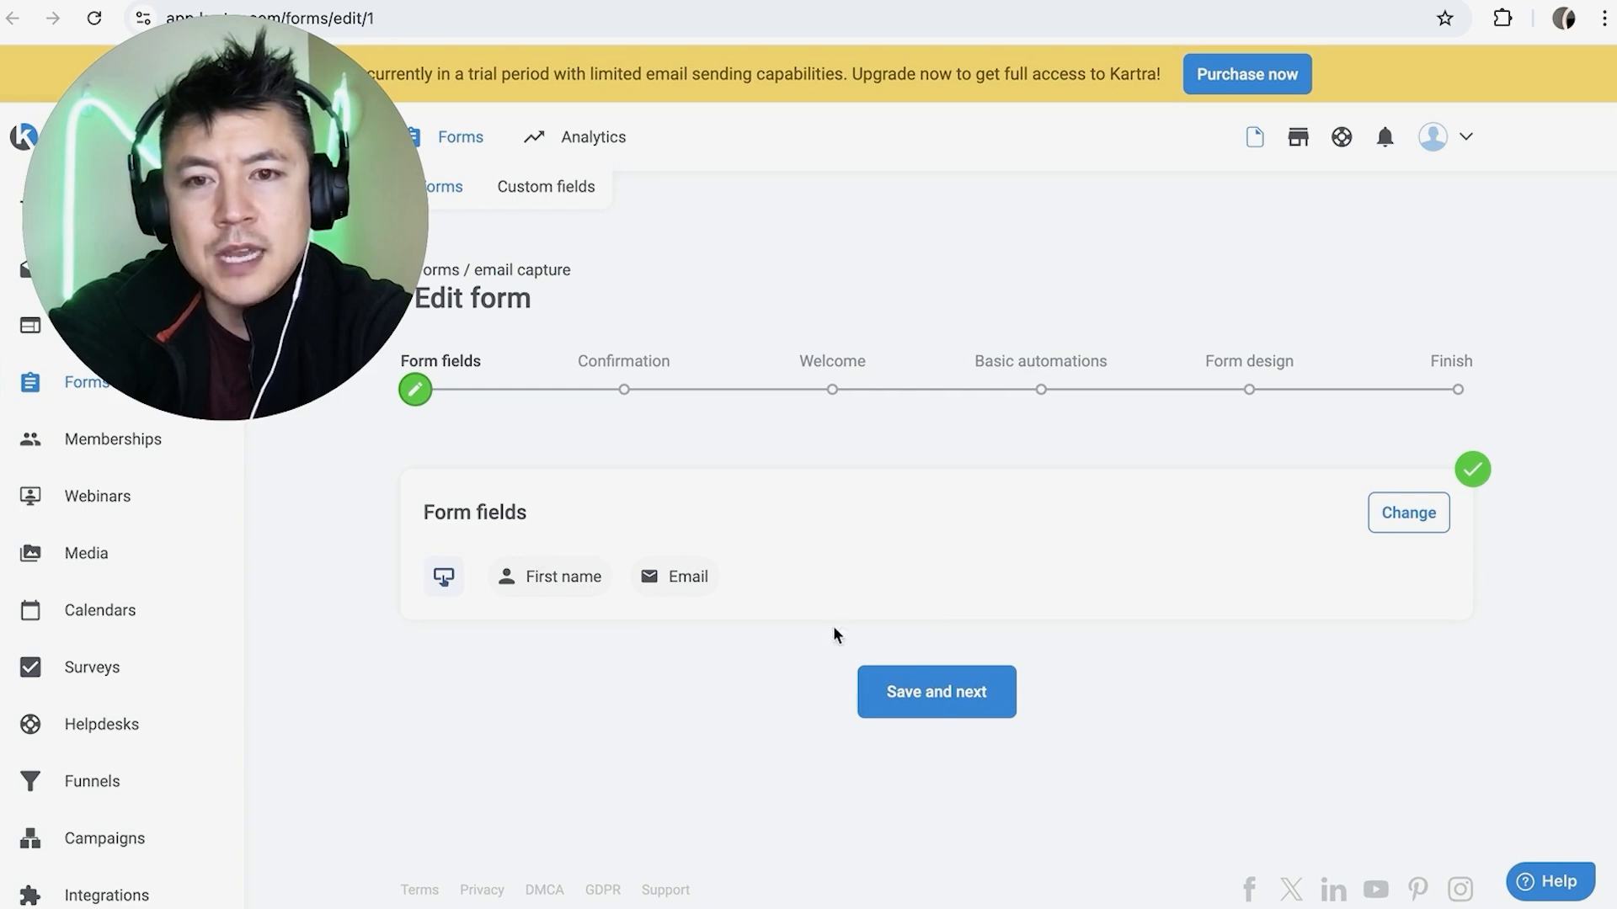
pyautogui.click(936, 694)
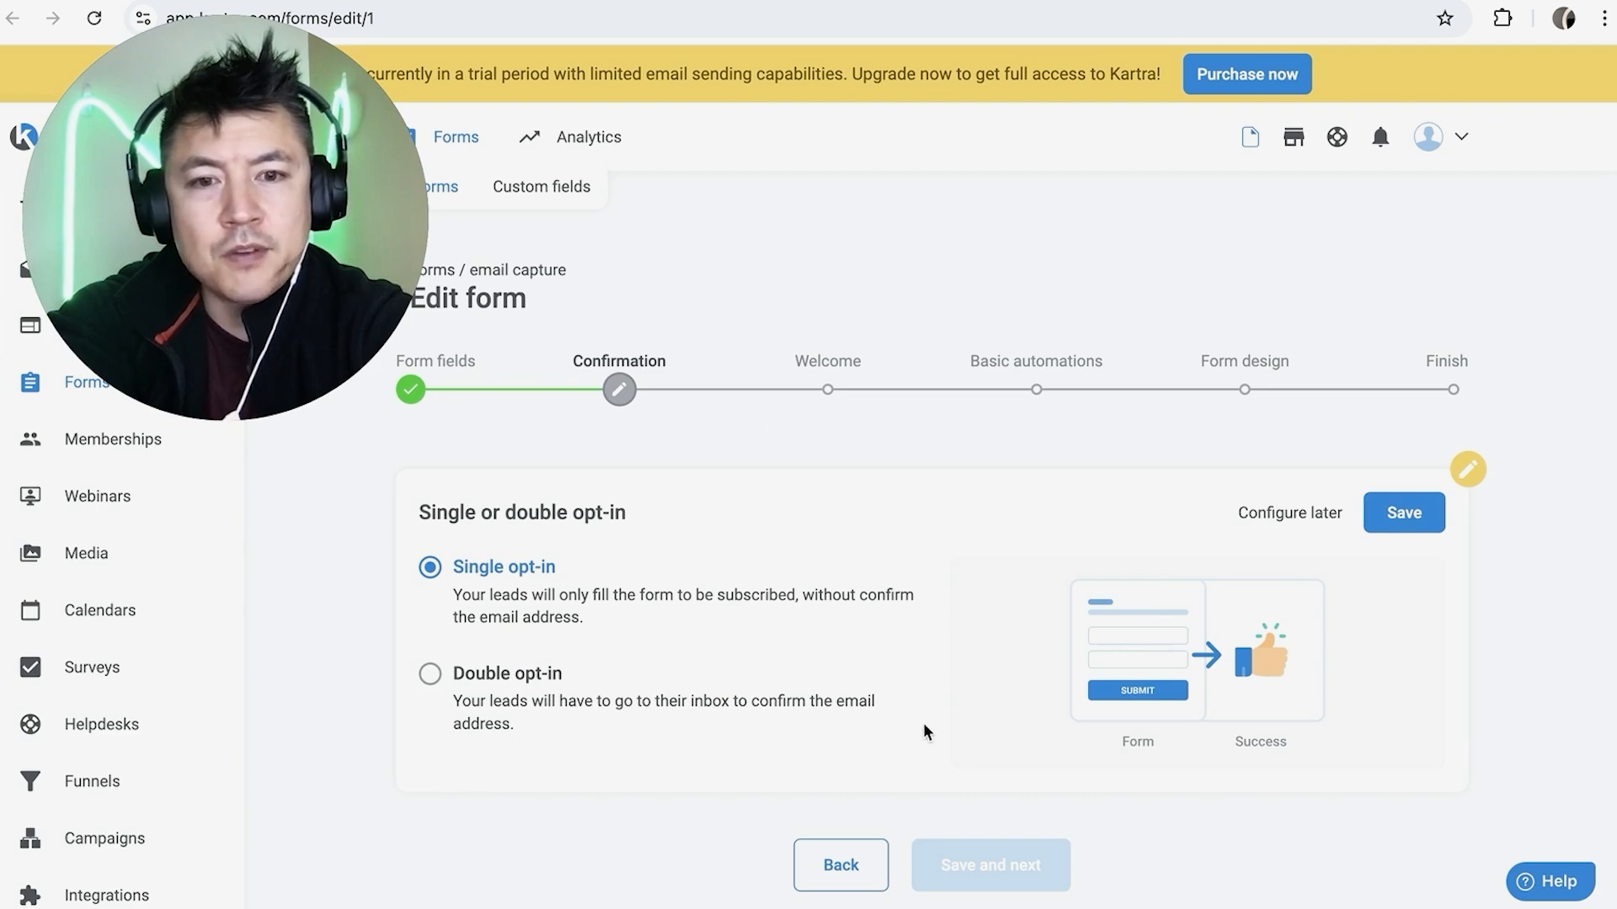
pyautogui.click(1401, 514)
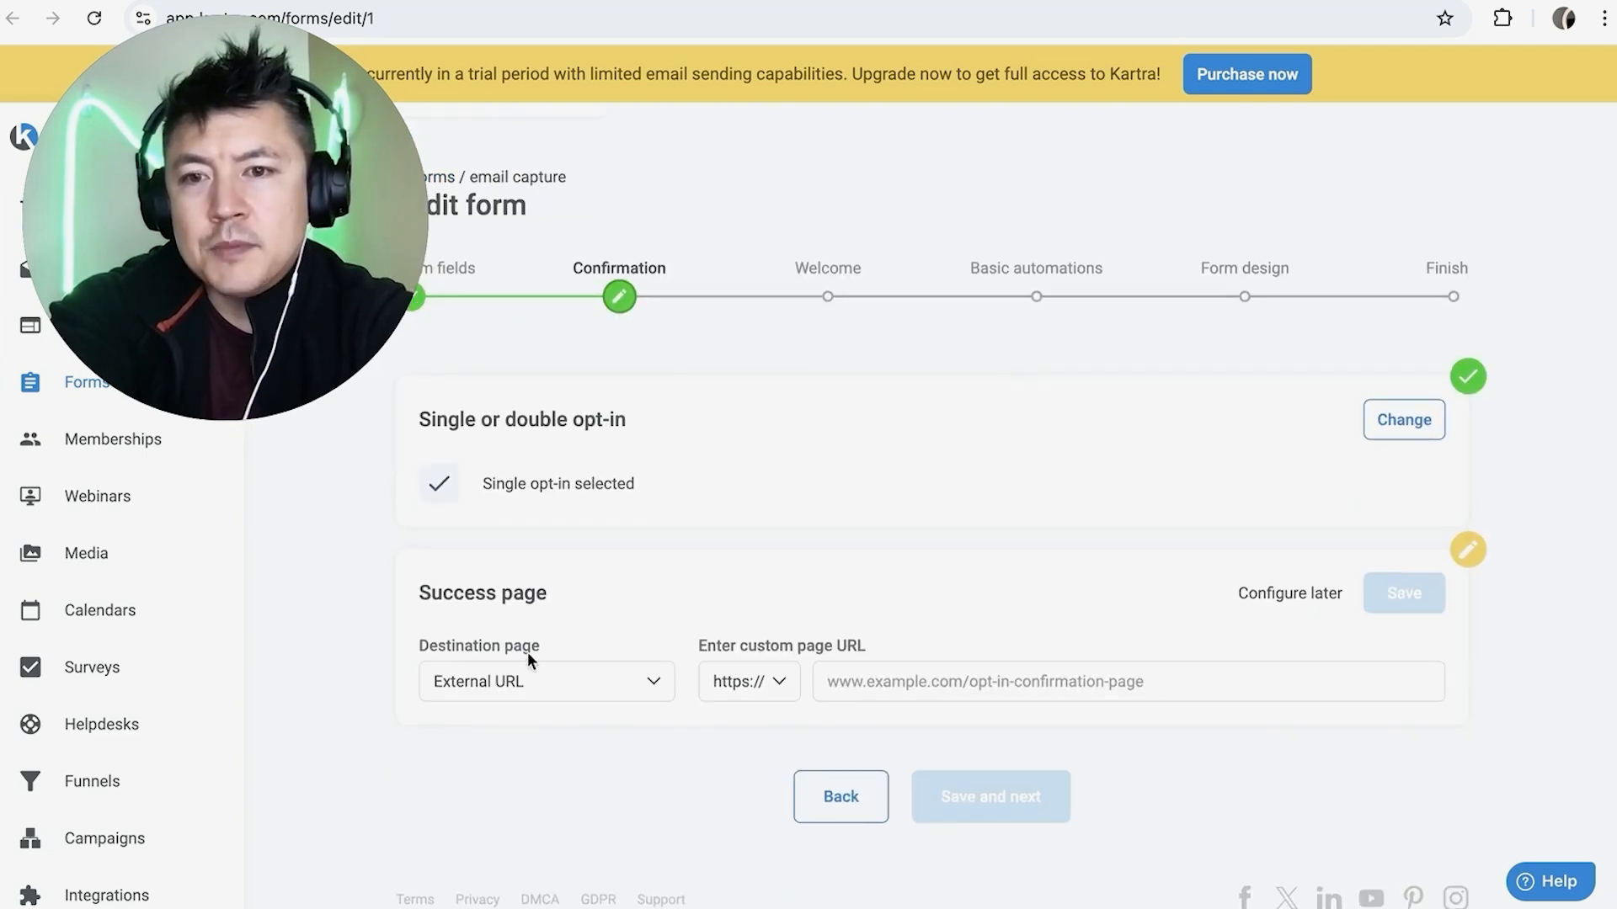
pyautogui.click(597, 687)
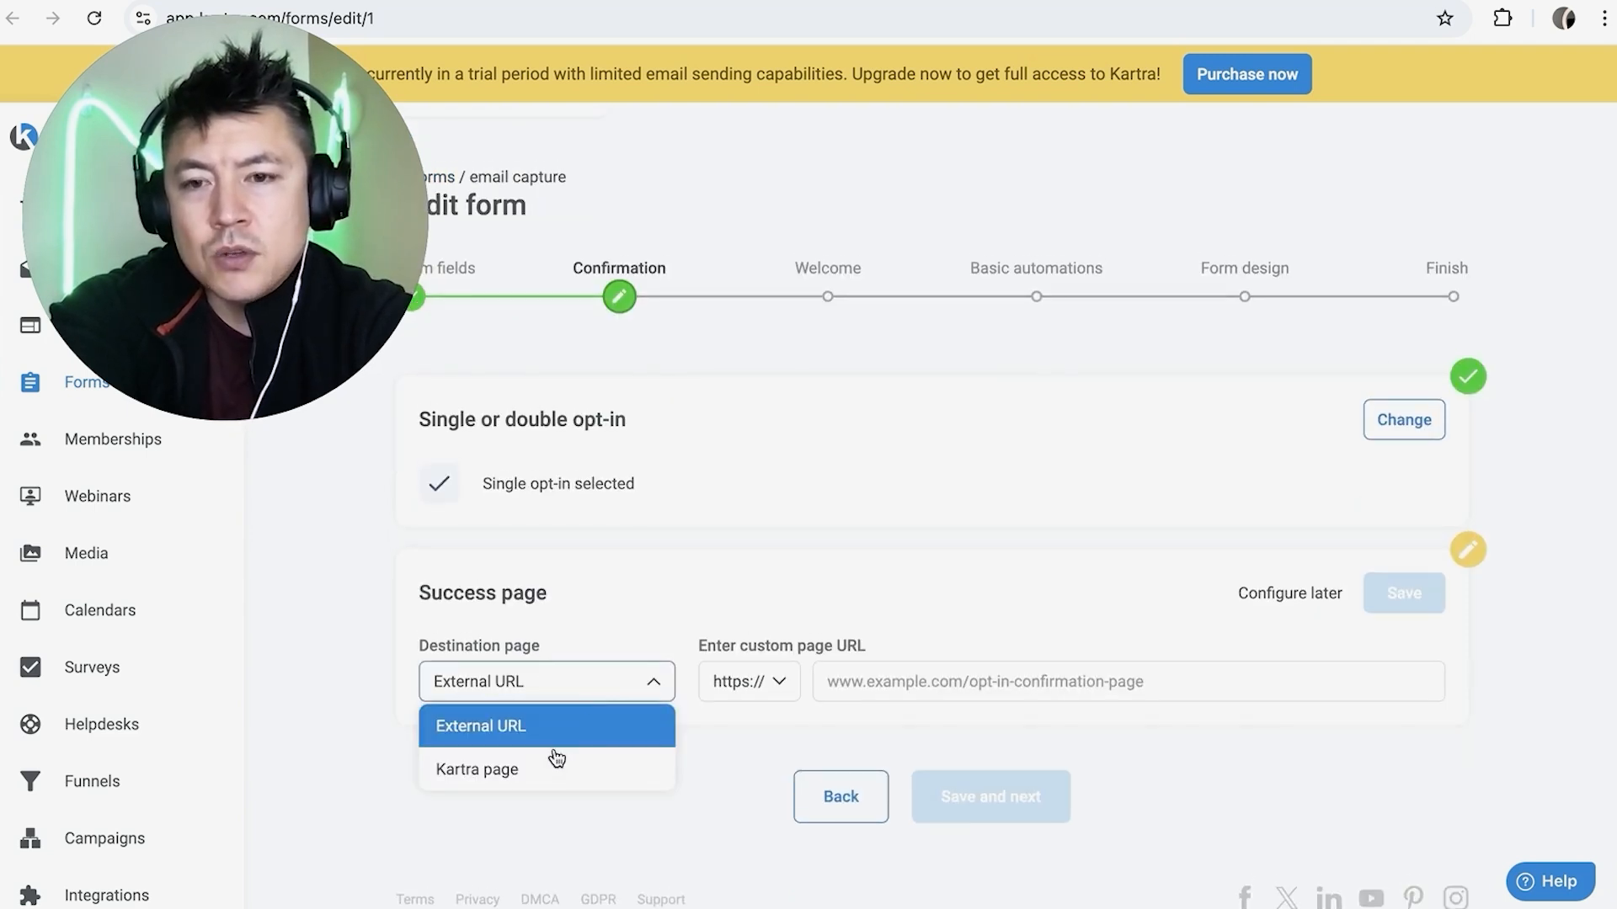
pyautogui.click(586, 680)
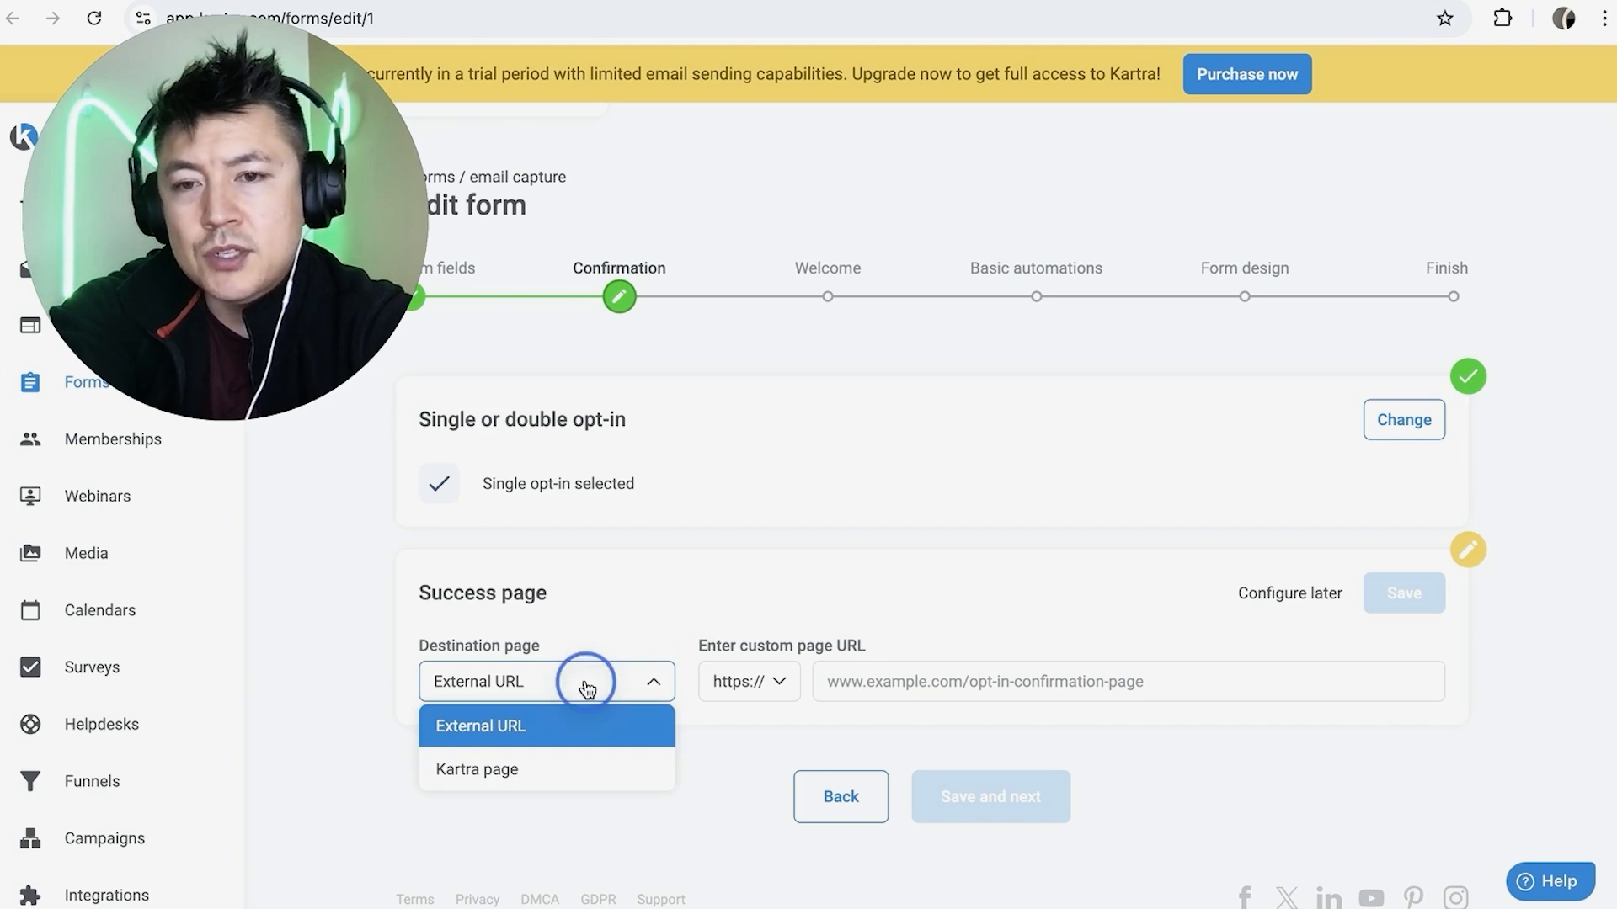
pyautogui.click(635, 608)
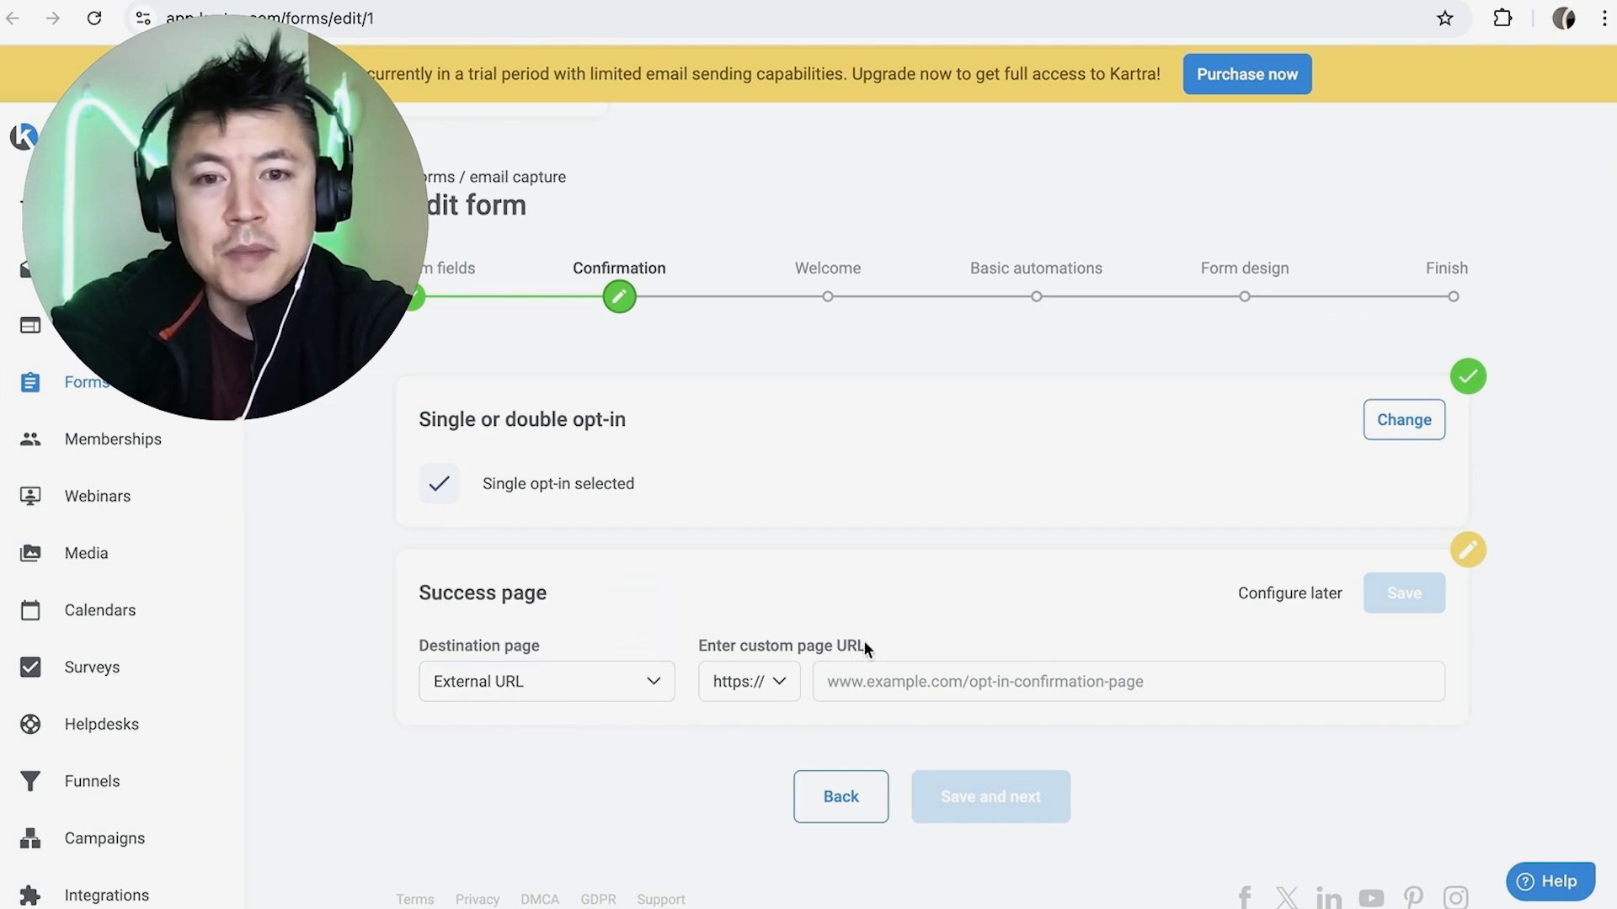
pyautogui.click(937, 690)
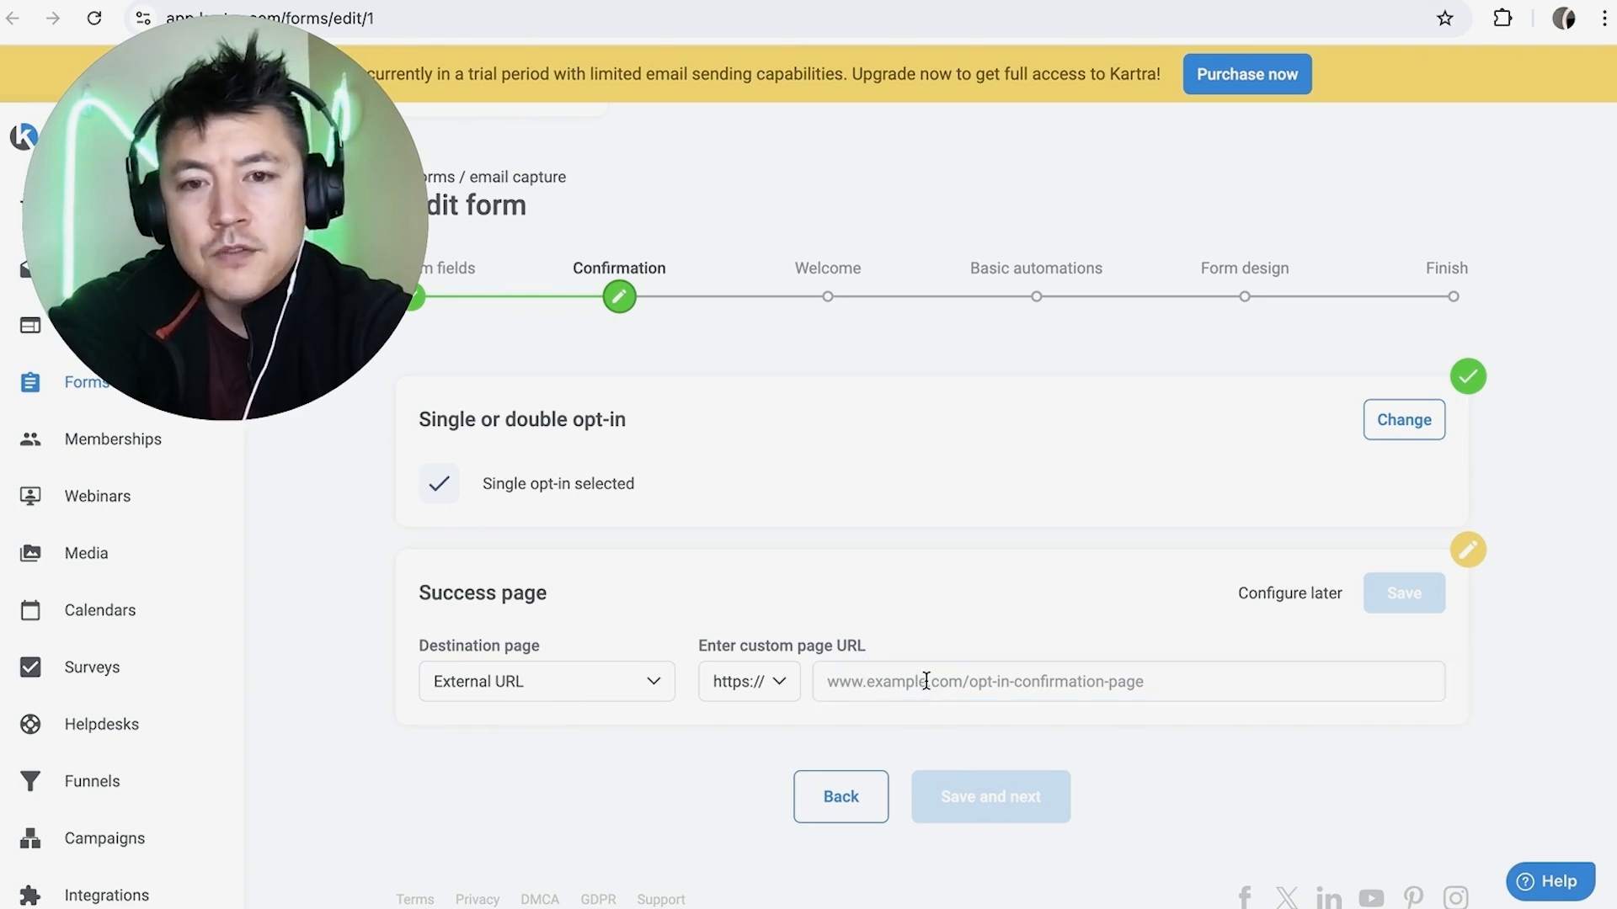
pyautogui.write('google')
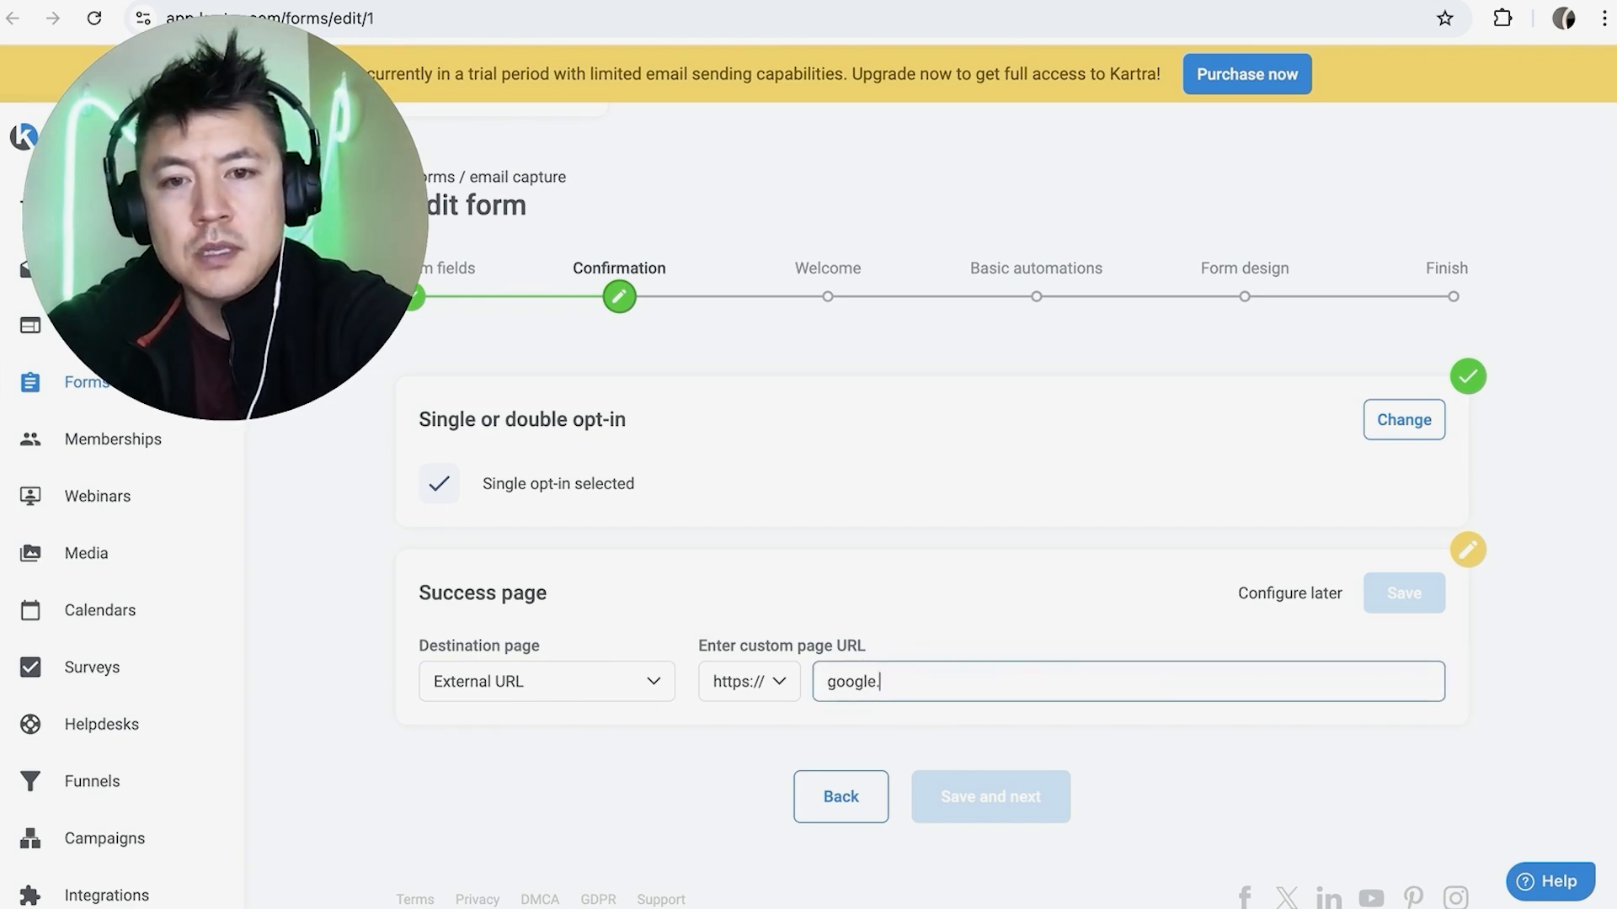
pyautogui.write('.com')
pyautogui.click(1402, 592)
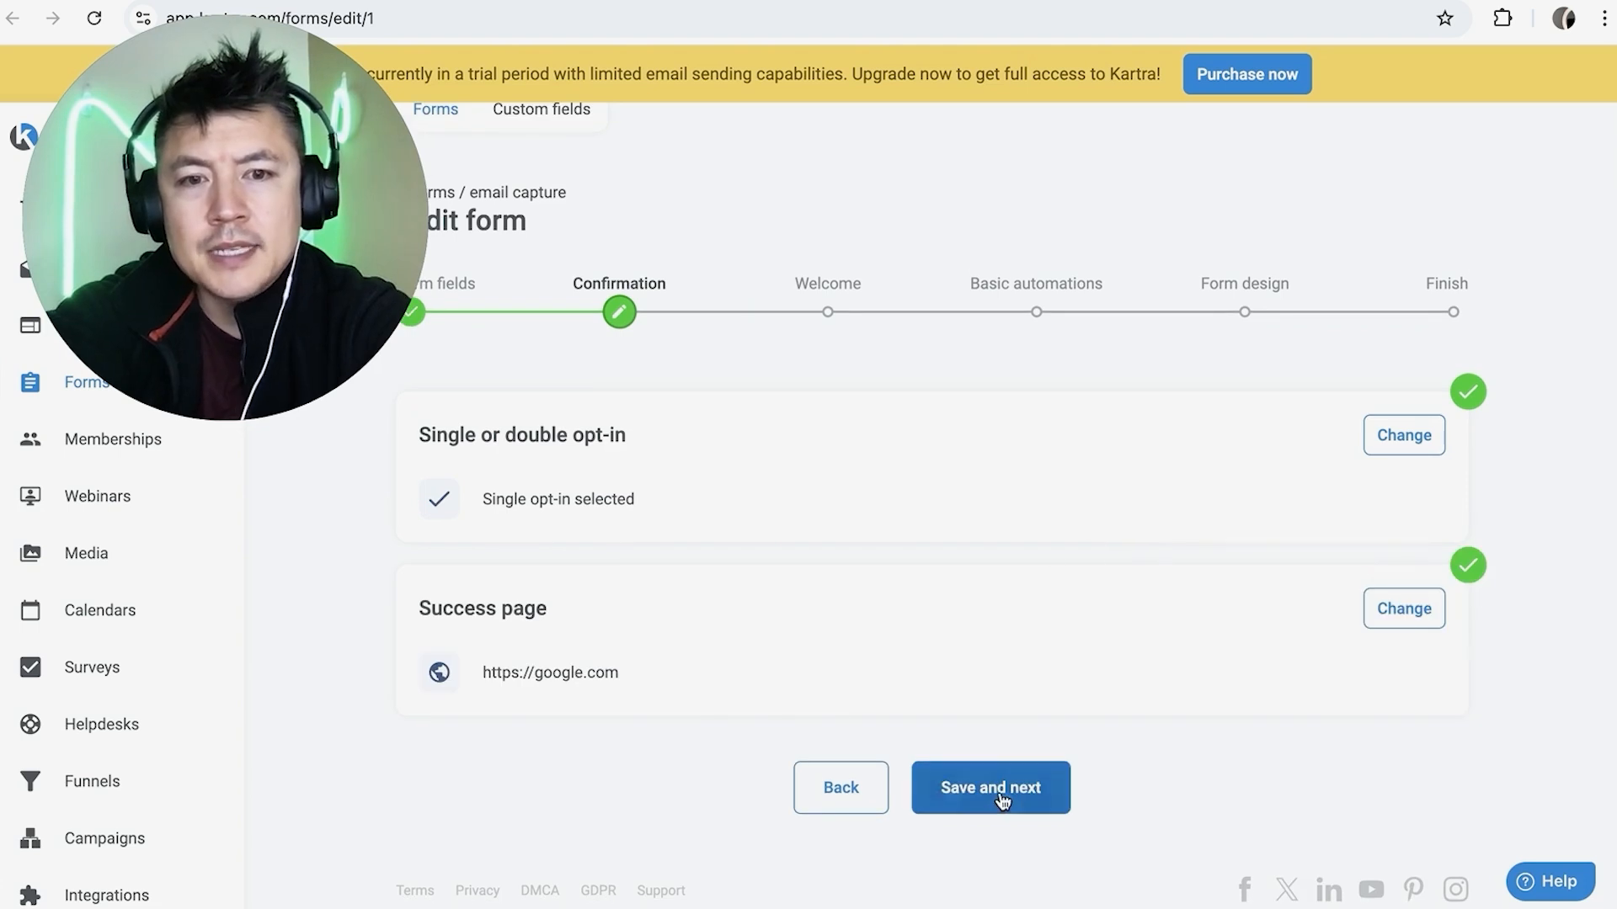
pyautogui.click(1002, 801)
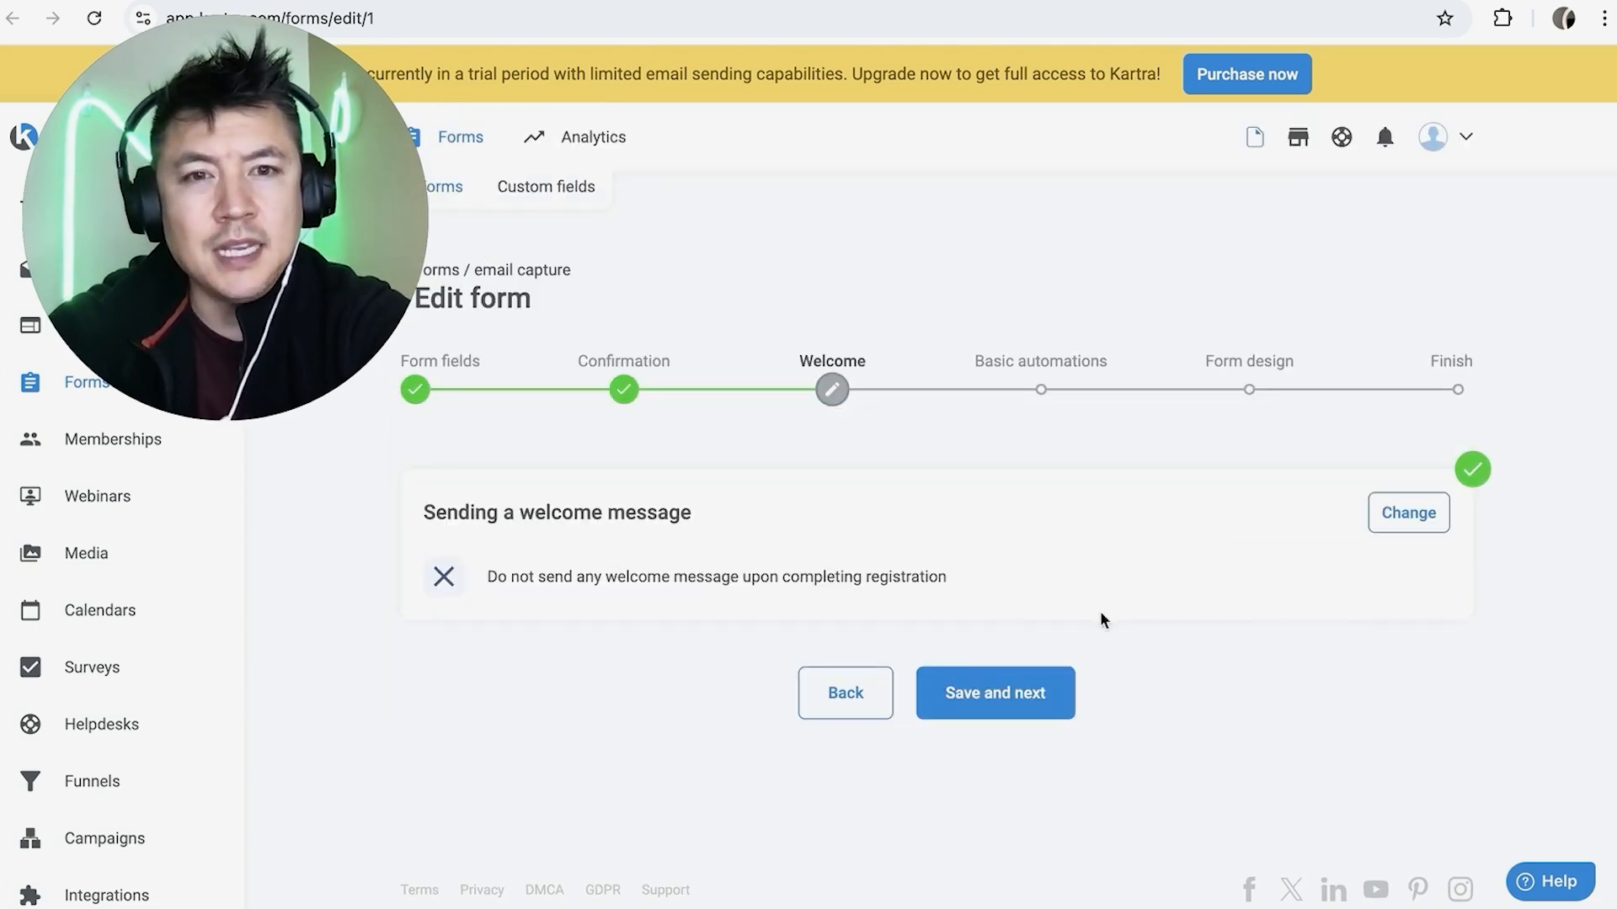
# Step: Try the welcome email option, set the form to send no welcome message, save and proceed to the basic automations
pyautogui.click(1401, 530)
pyautogui.click(435, 568)
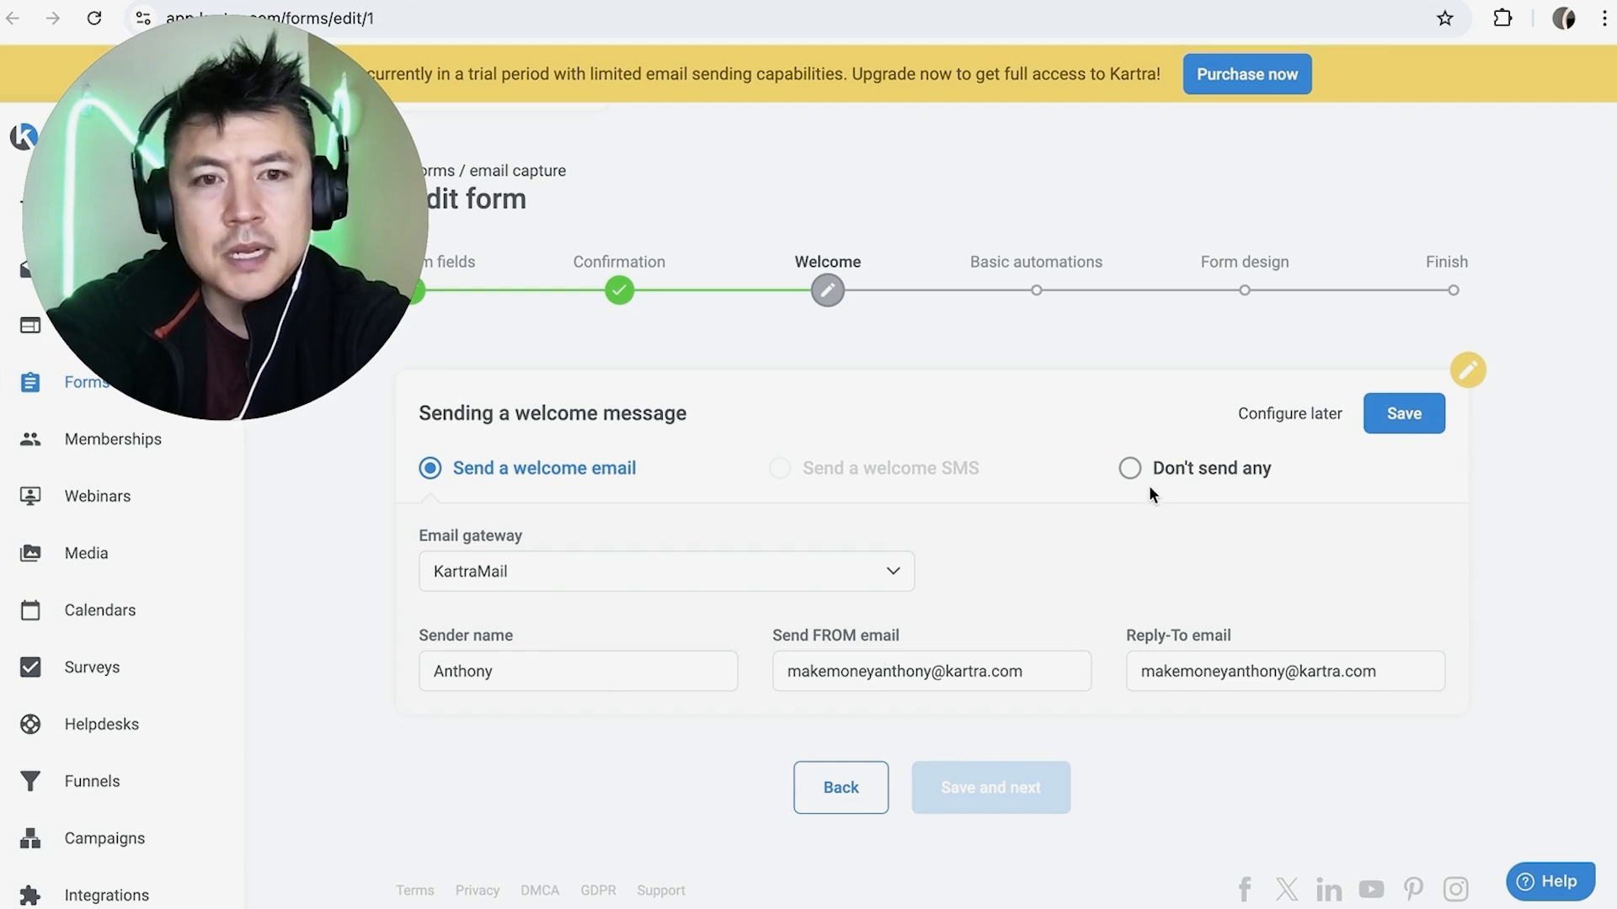
pyautogui.click(1129, 468)
pyautogui.click(1410, 522)
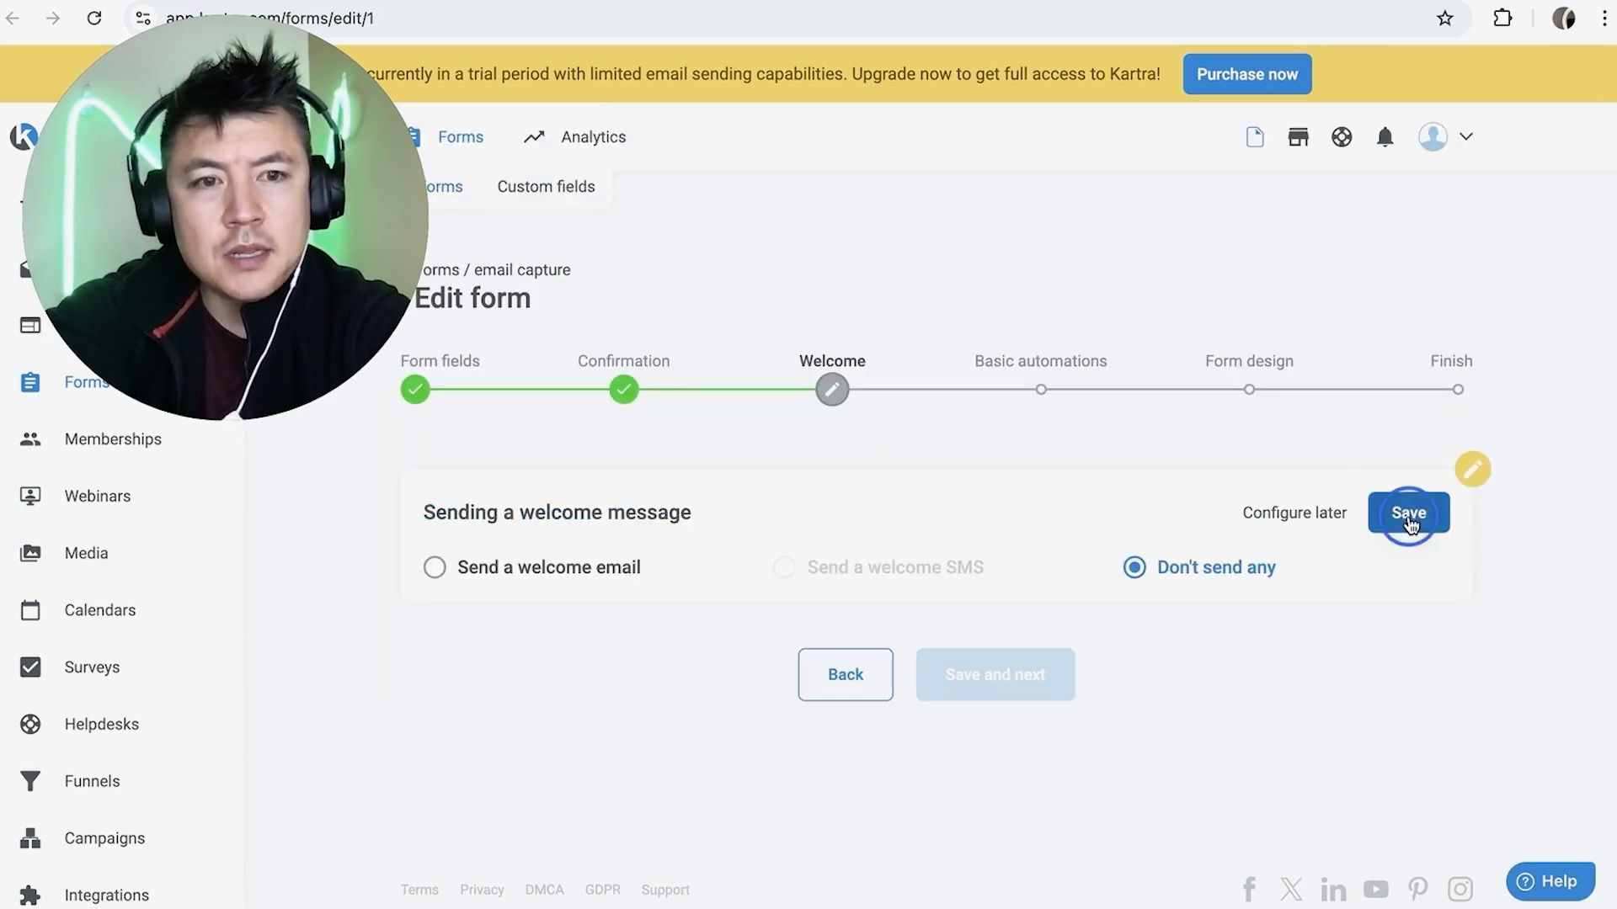
pyautogui.click(985, 687)
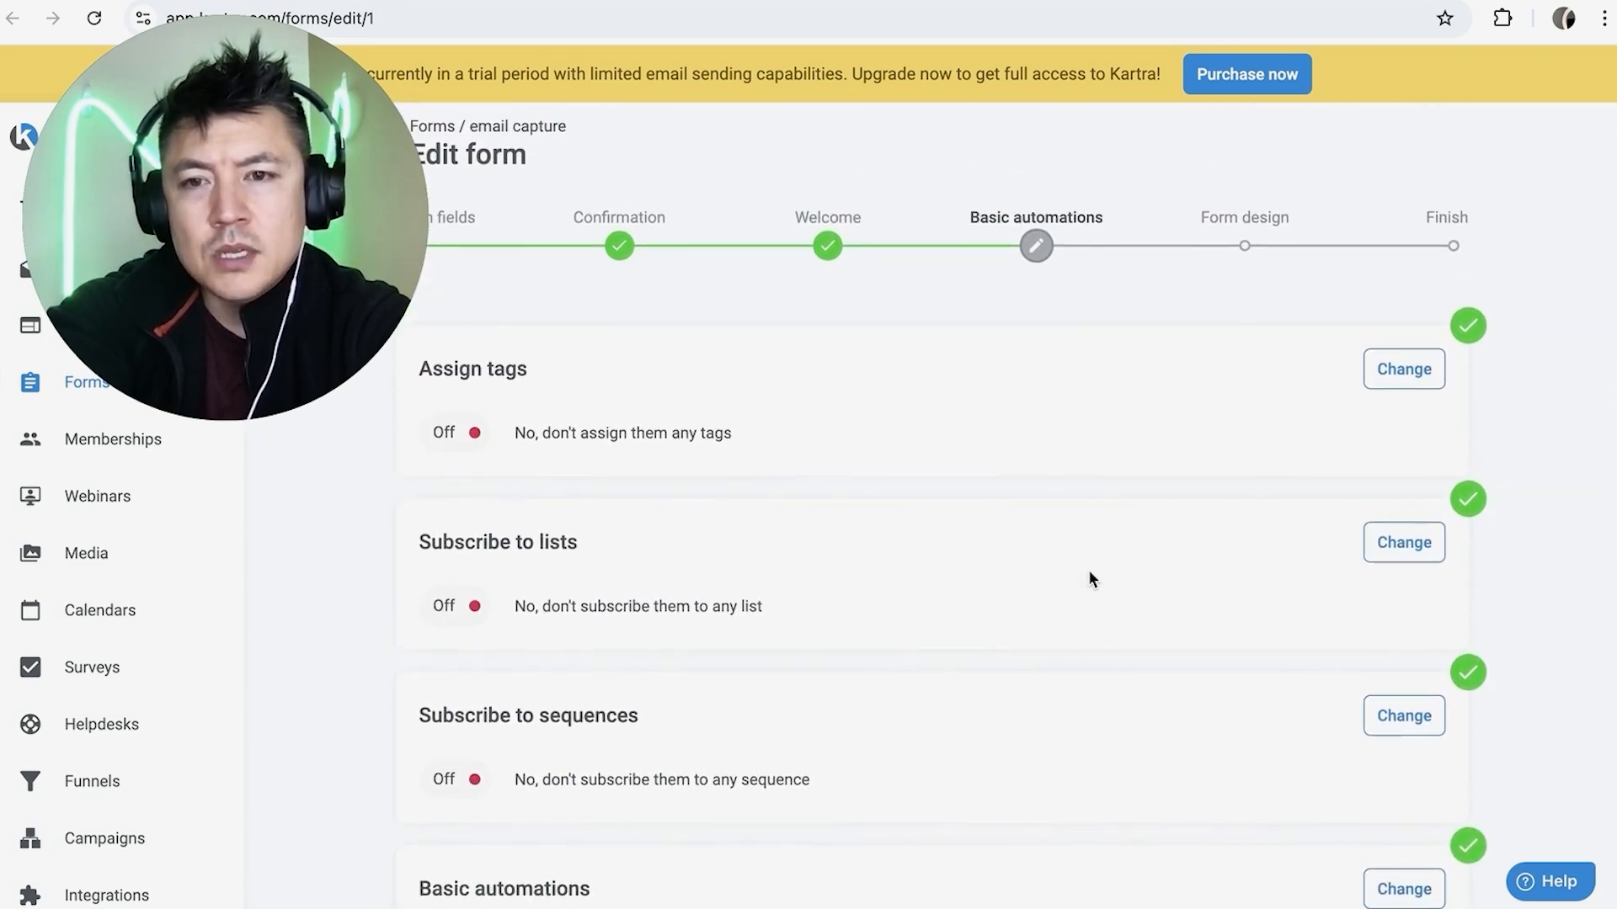
pyautogui.scroll(-1, 974, 619)
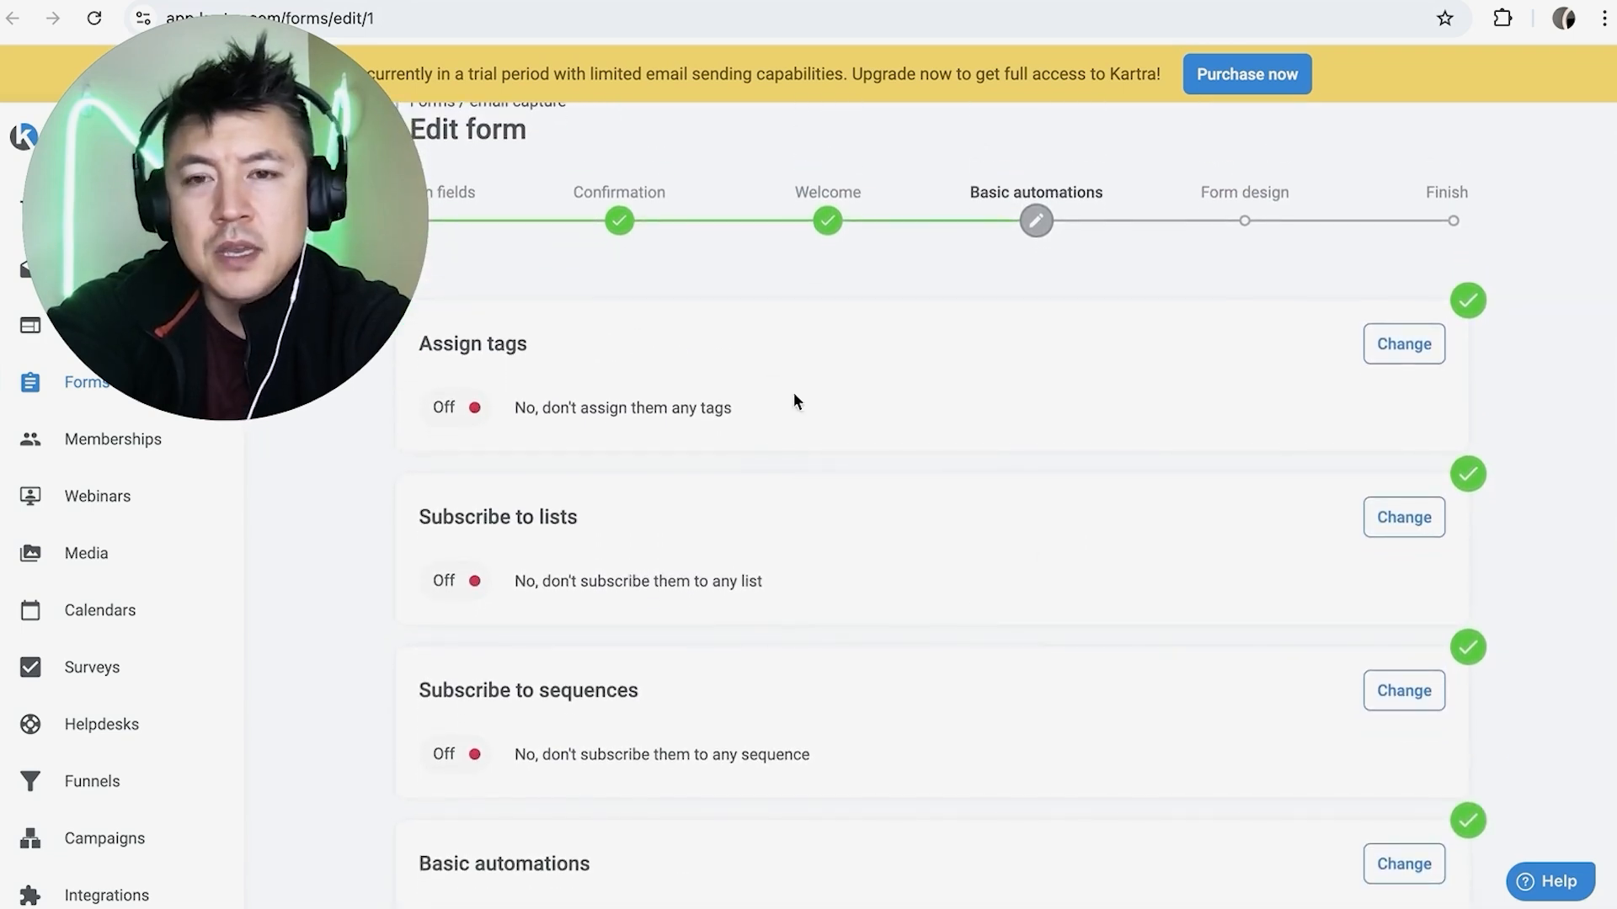
# Step: Keep the basic automations off, save the form design for use in another Kartra asset and finish the form setup
pyautogui.scroll(-3, 877, 385)
pyautogui.scroll(5, 878, 386)
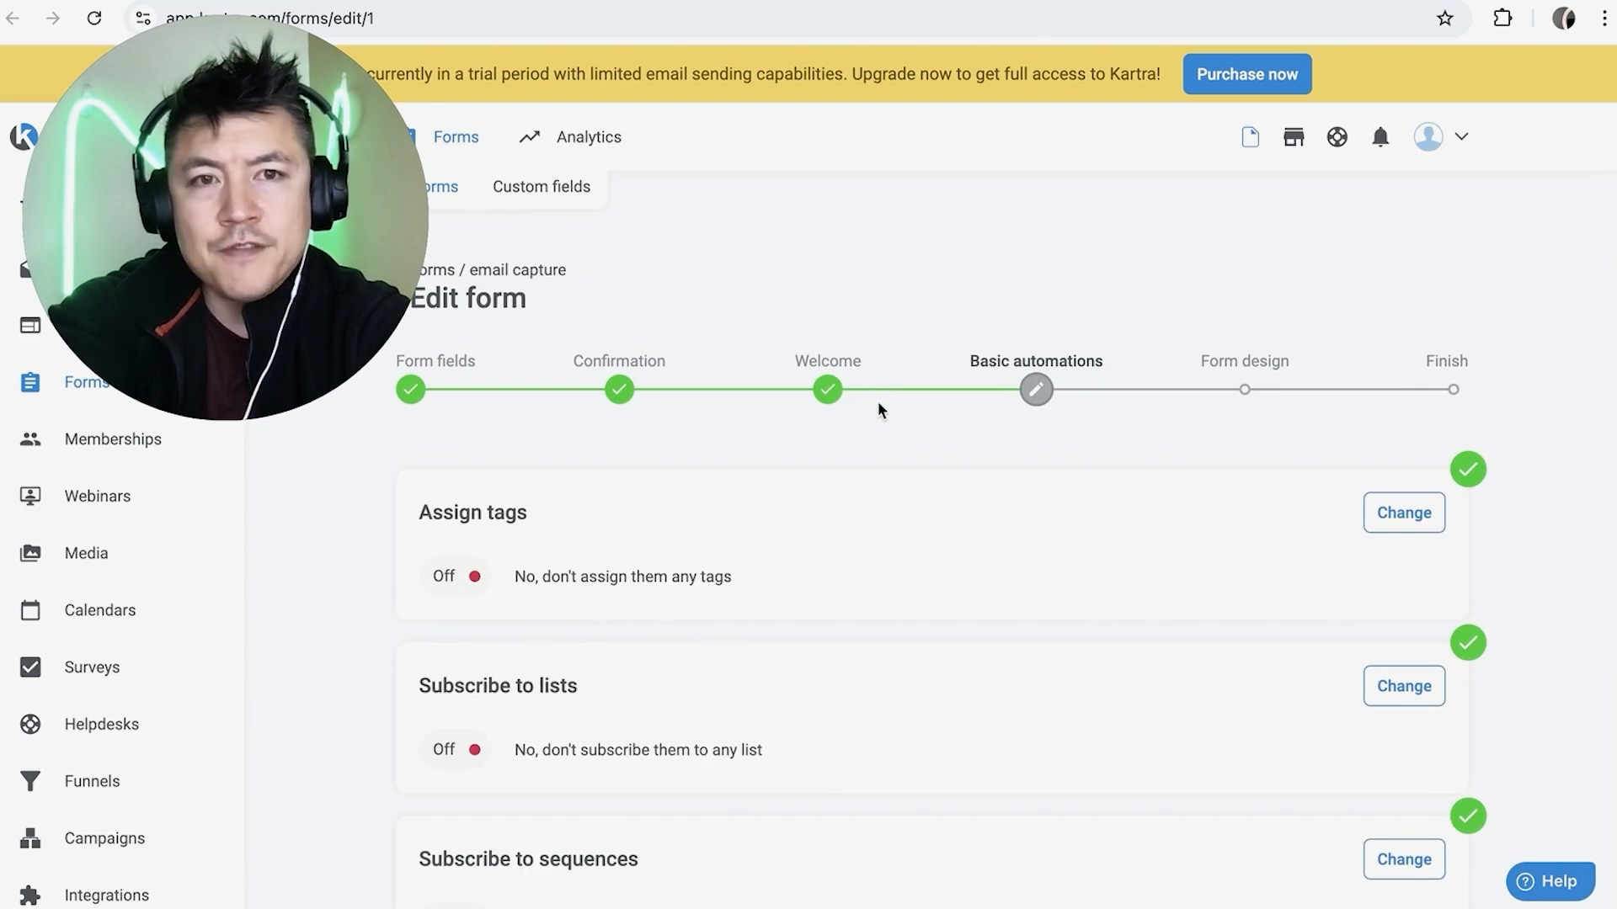
pyautogui.scroll(-5, 884, 472)
pyautogui.click(993, 853)
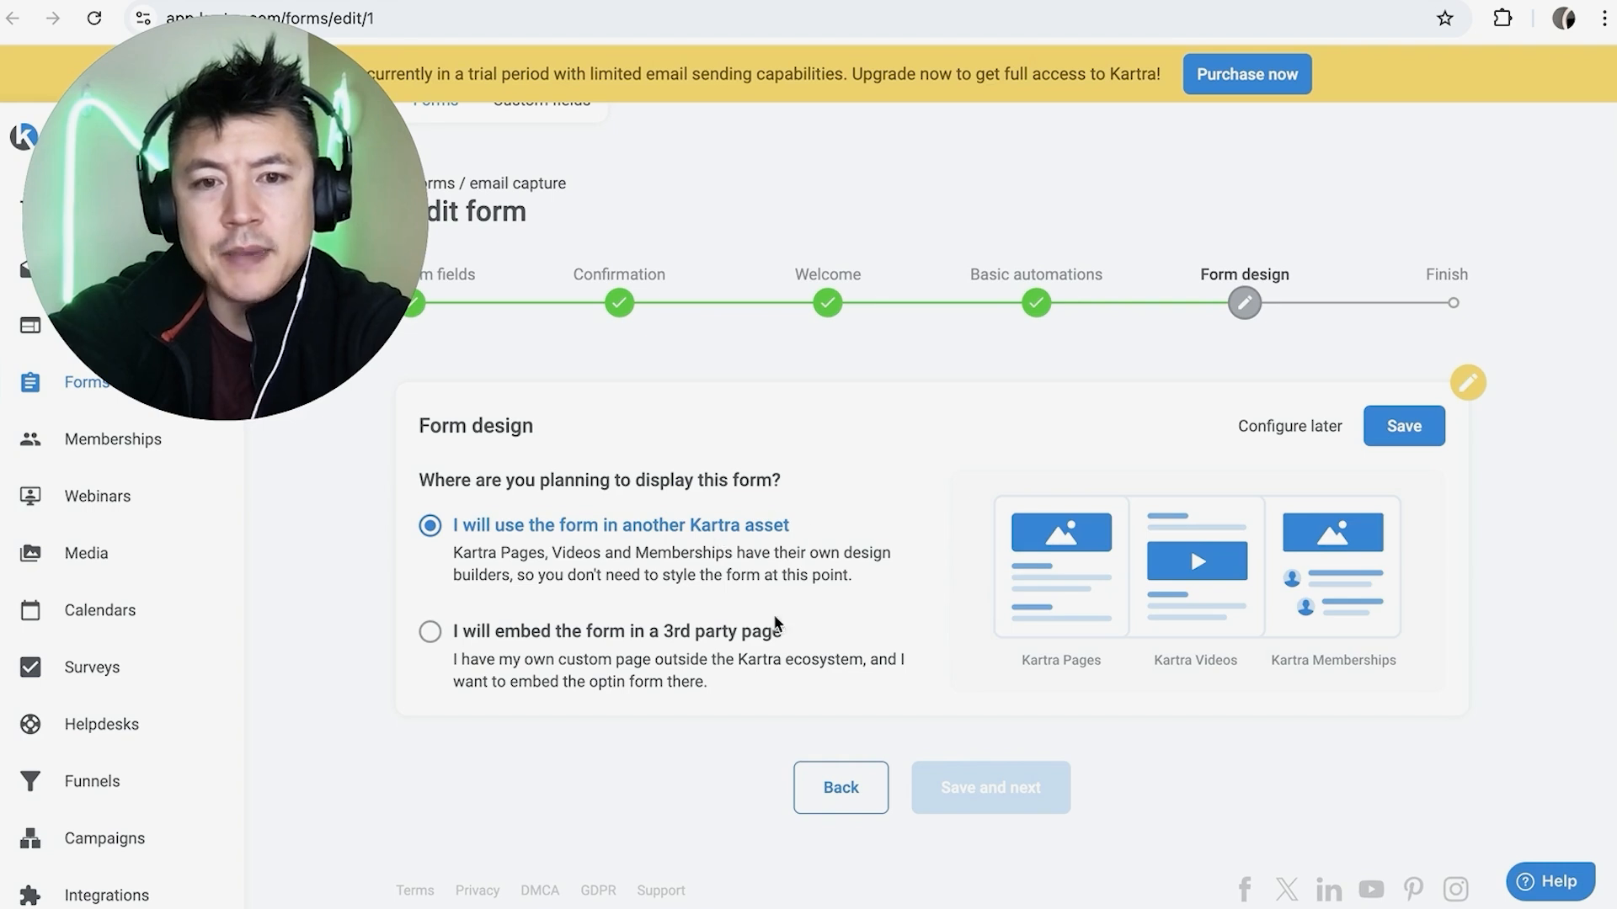
pyautogui.click(1407, 427)
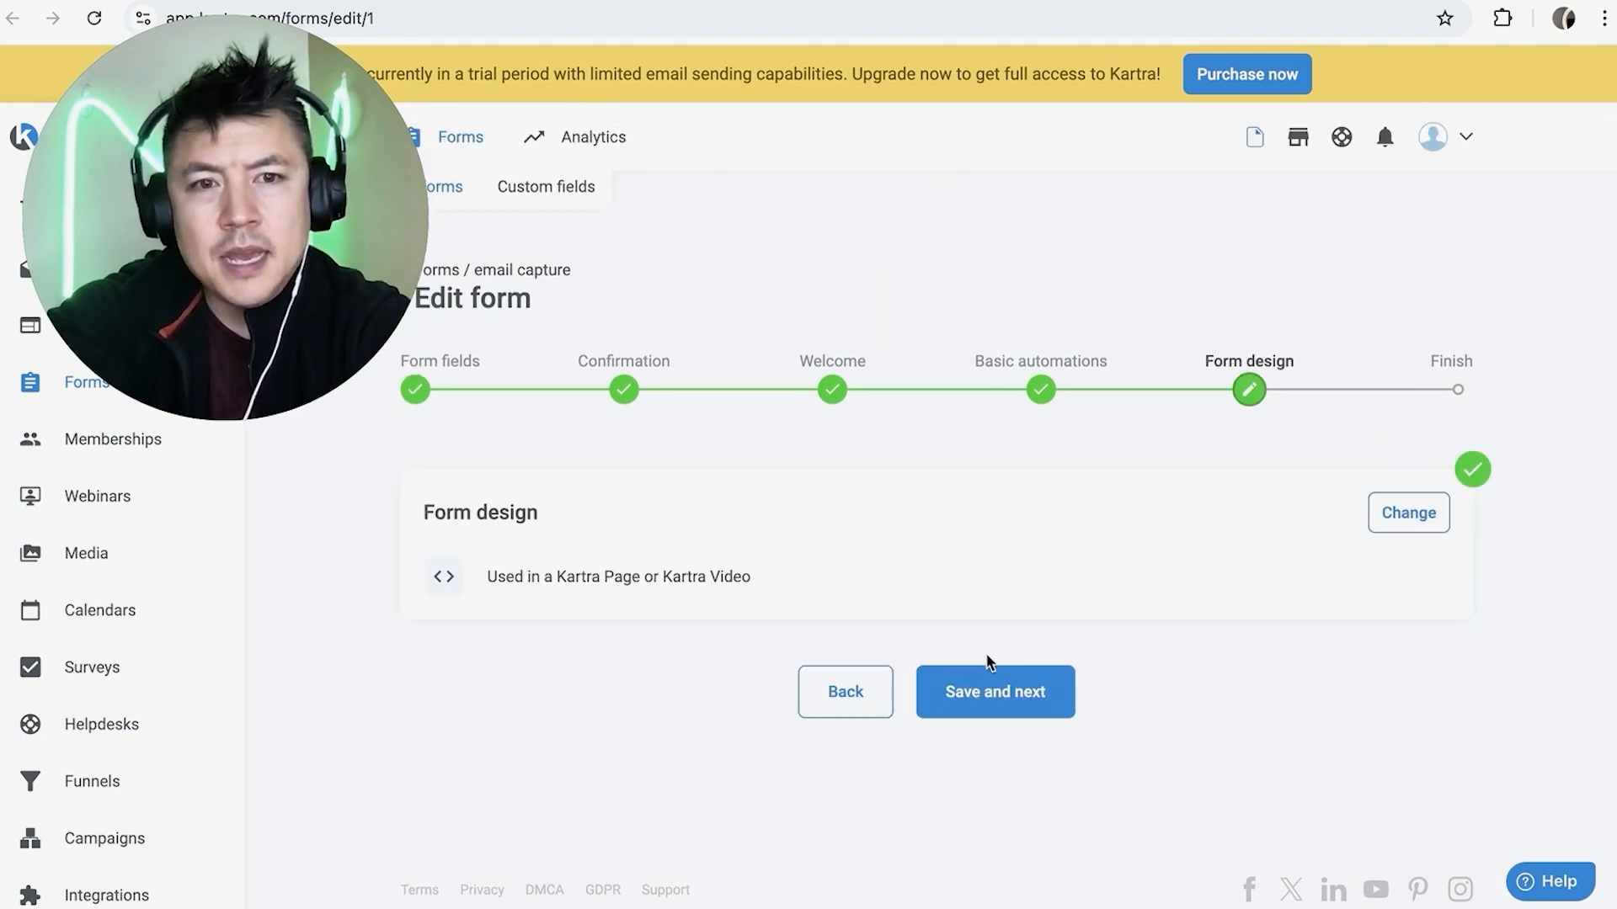
pyautogui.click(991, 689)
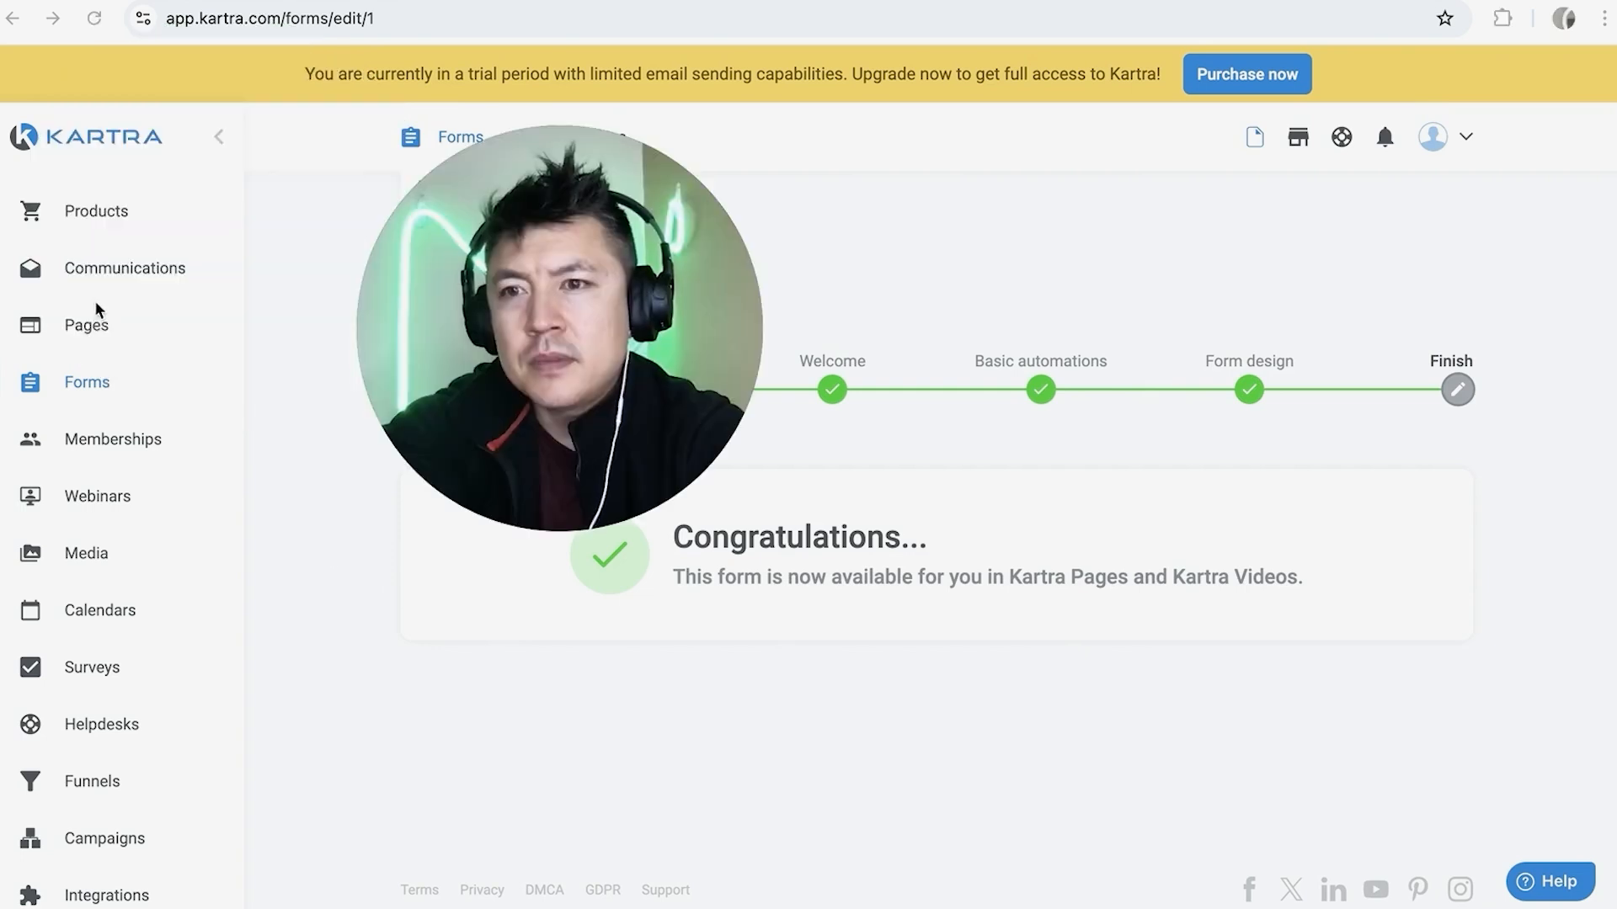
# Step: Open the existing squeeze page from the pages list for editing and review its headline, image and opt-in form
pyautogui.click(91, 324)
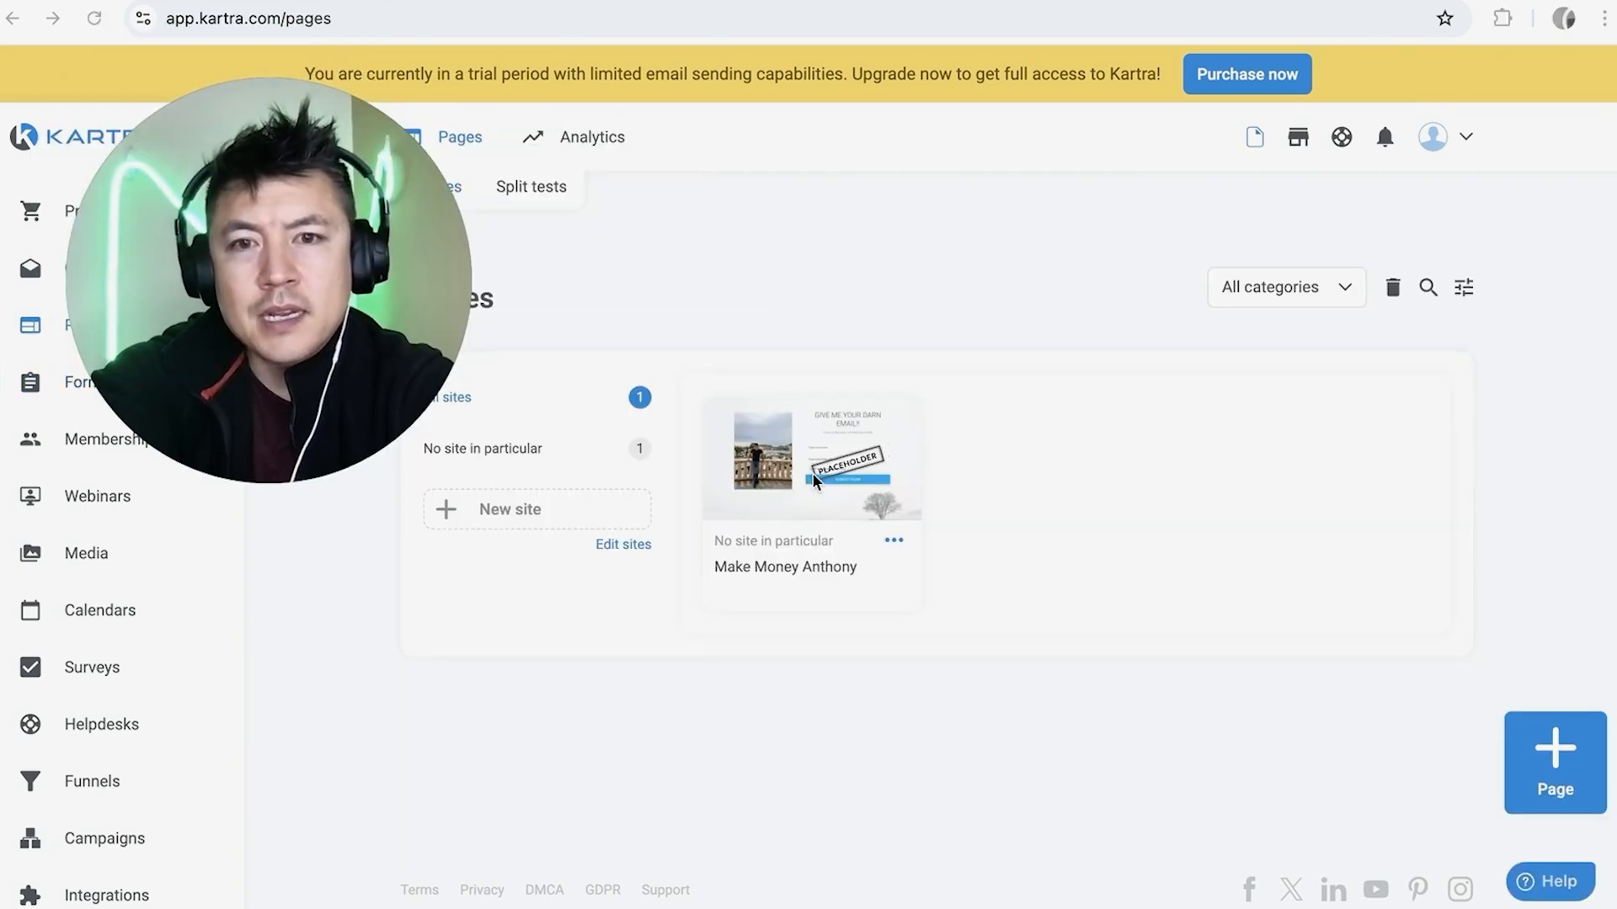
pyautogui.click(812, 475)
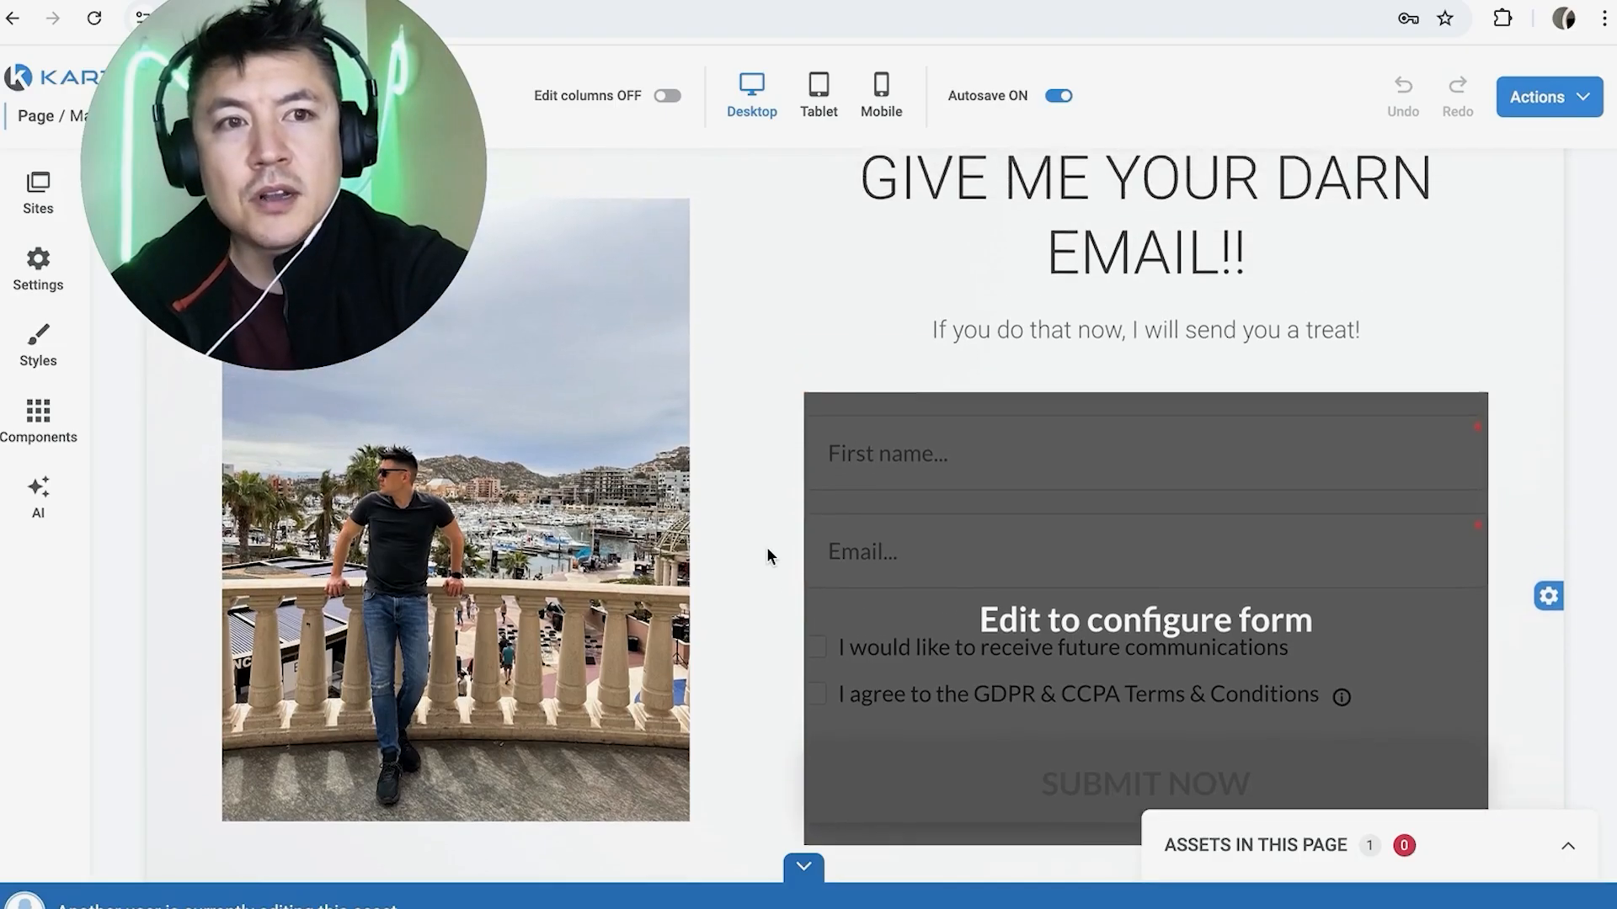
pyautogui.scroll(-4, 766, 556)
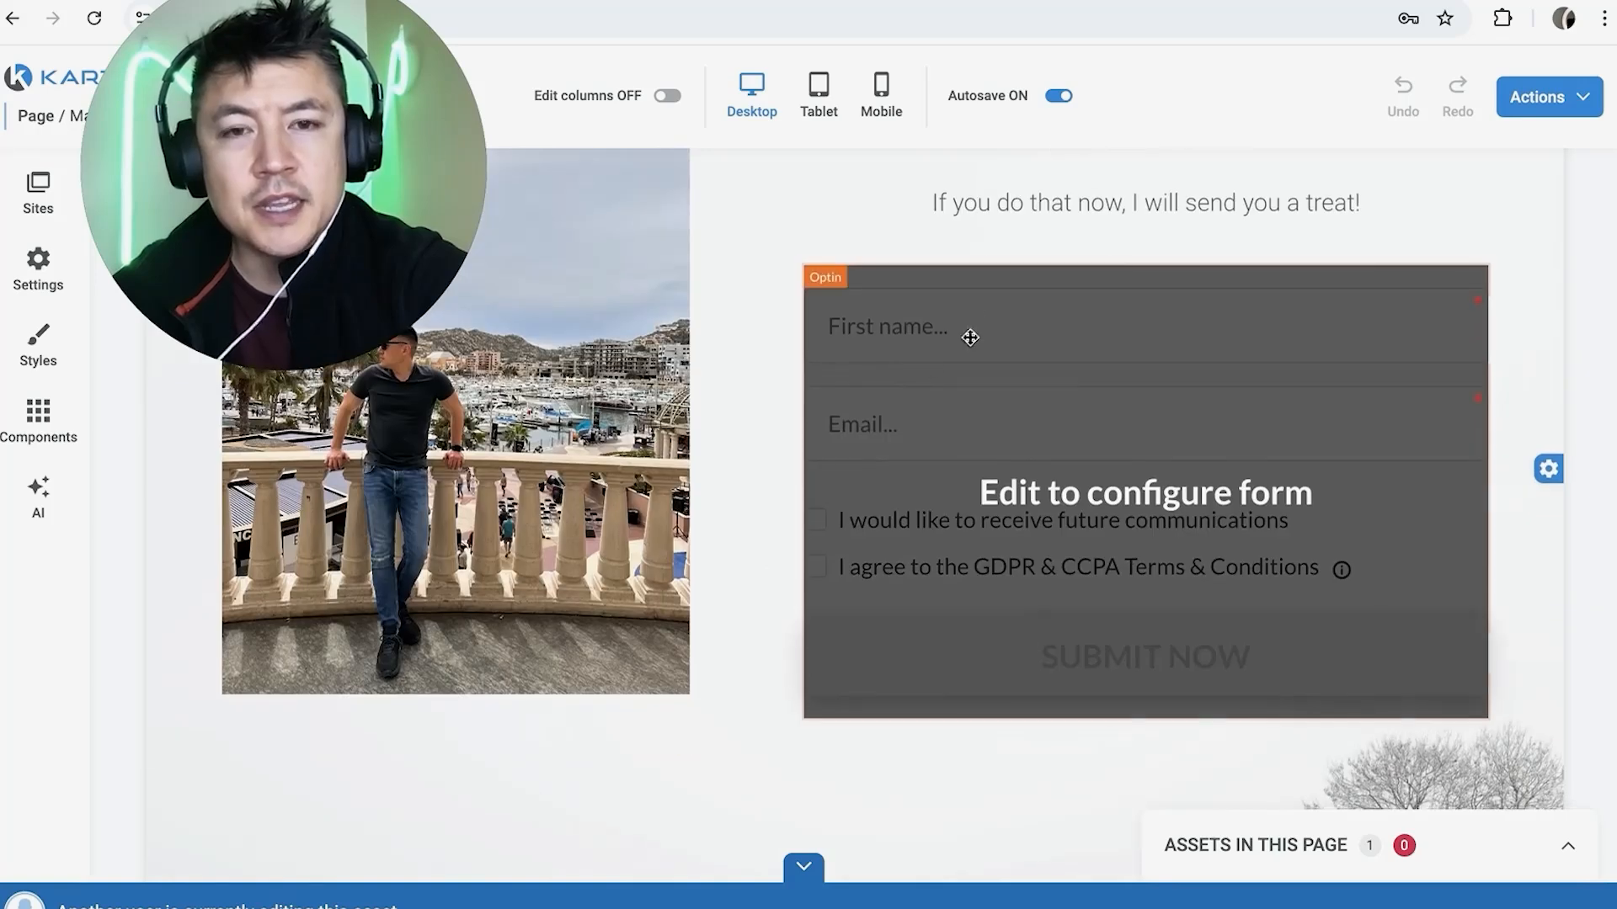
pyautogui.scroll(4, 750, 426)
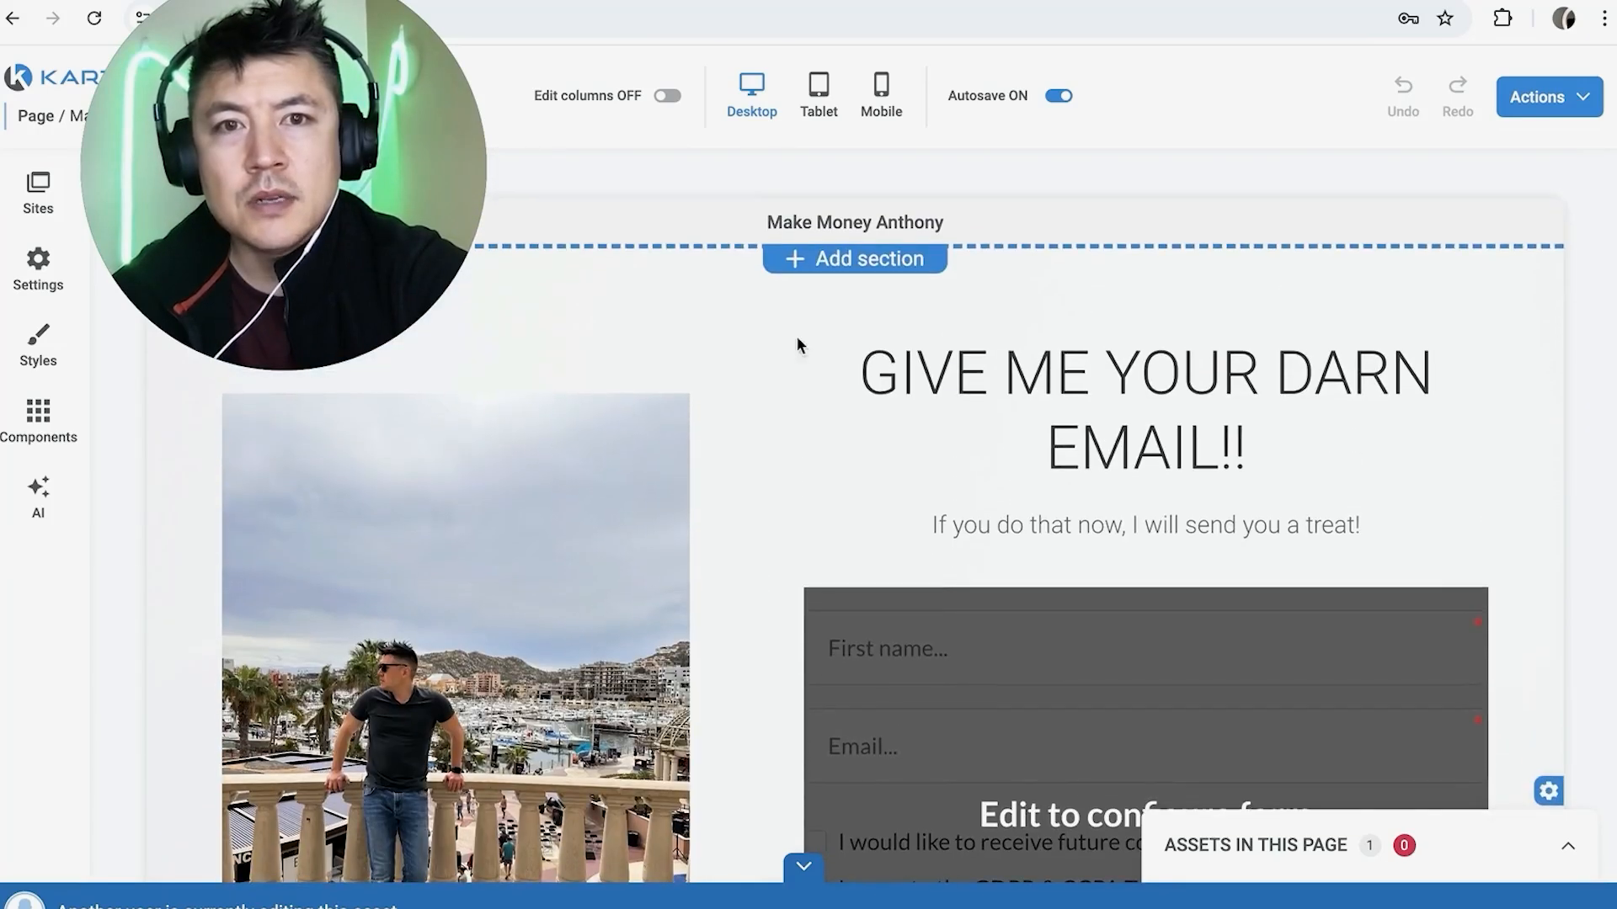
# Step: Publish the squeeze page live using the direct page link option and get its link
pyautogui.click(1583, 99)
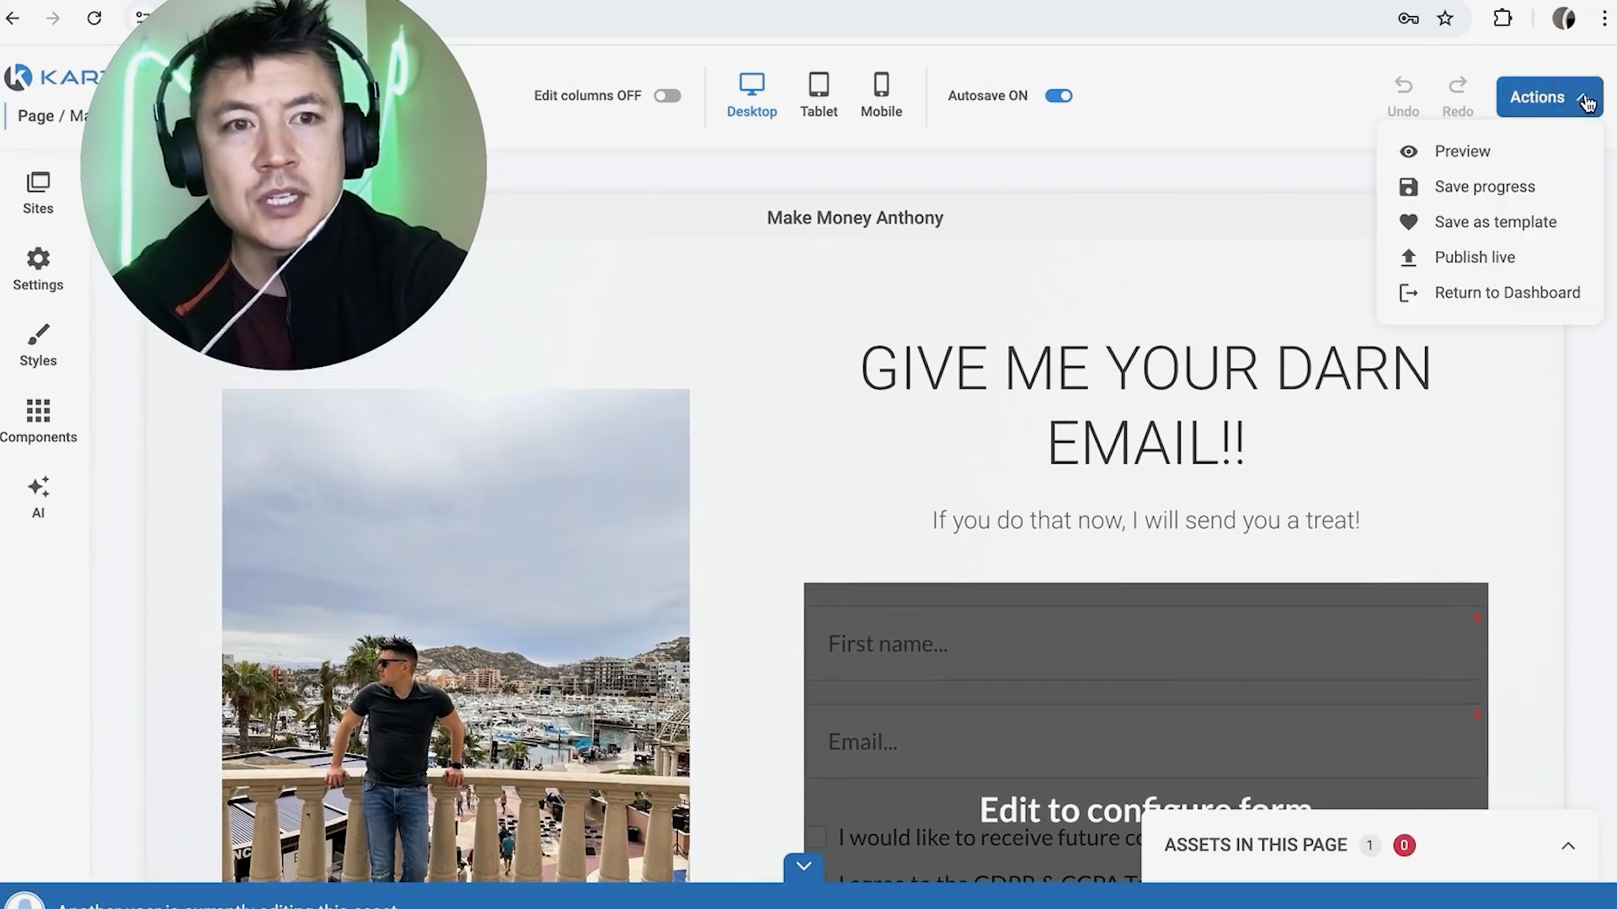
pyautogui.click(1460, 257)
pyautogui.click(742, 589)
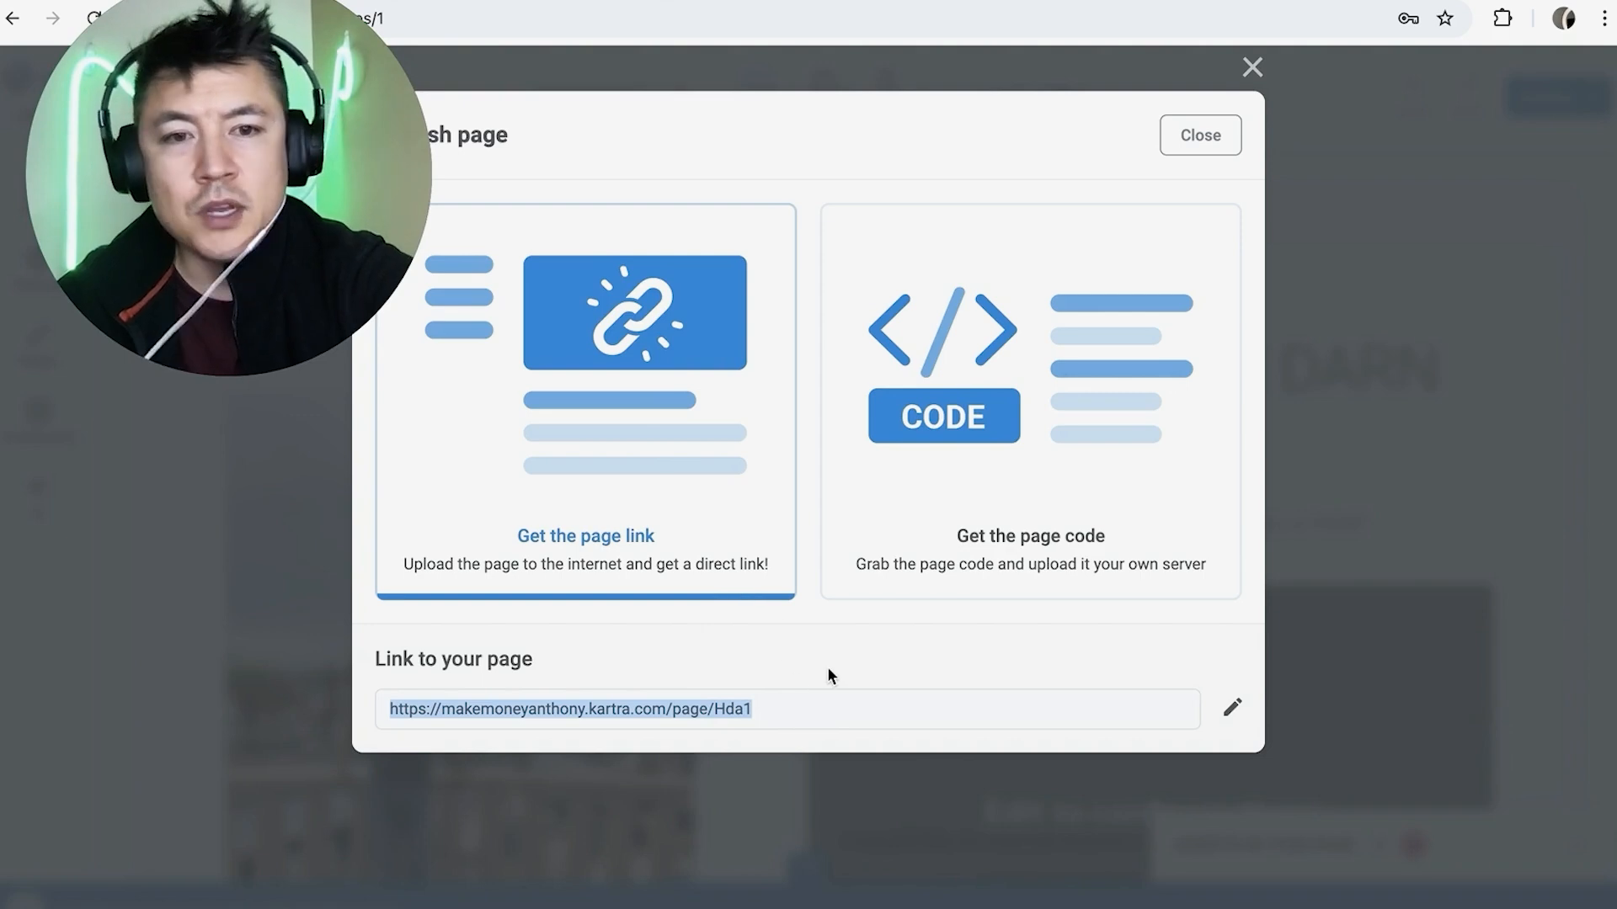